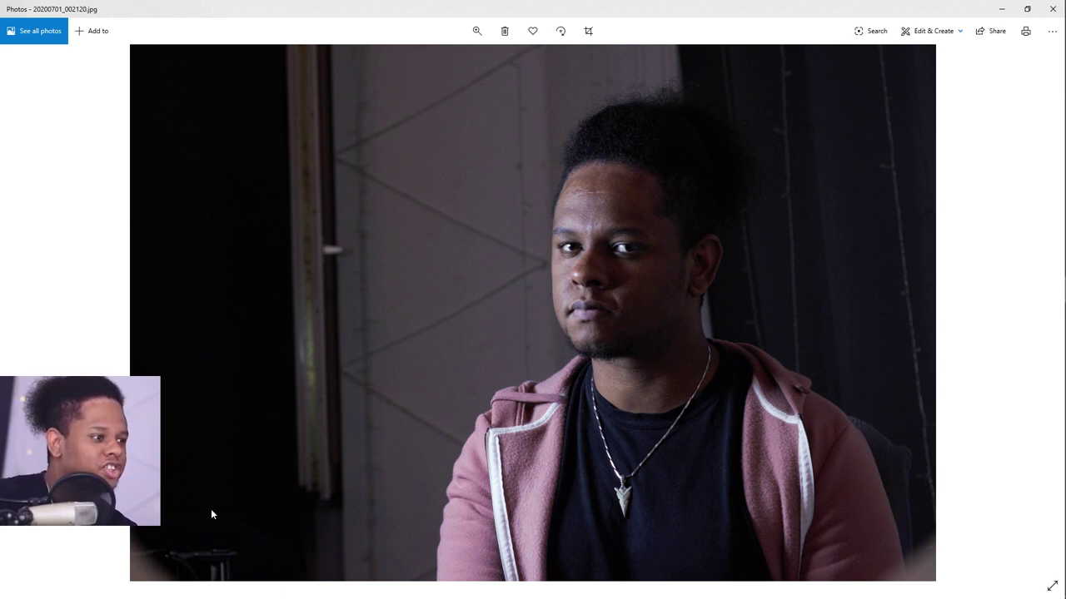
- Browse the hooded-man shots in Photos, stepping forward four photos and back one
key("Right")
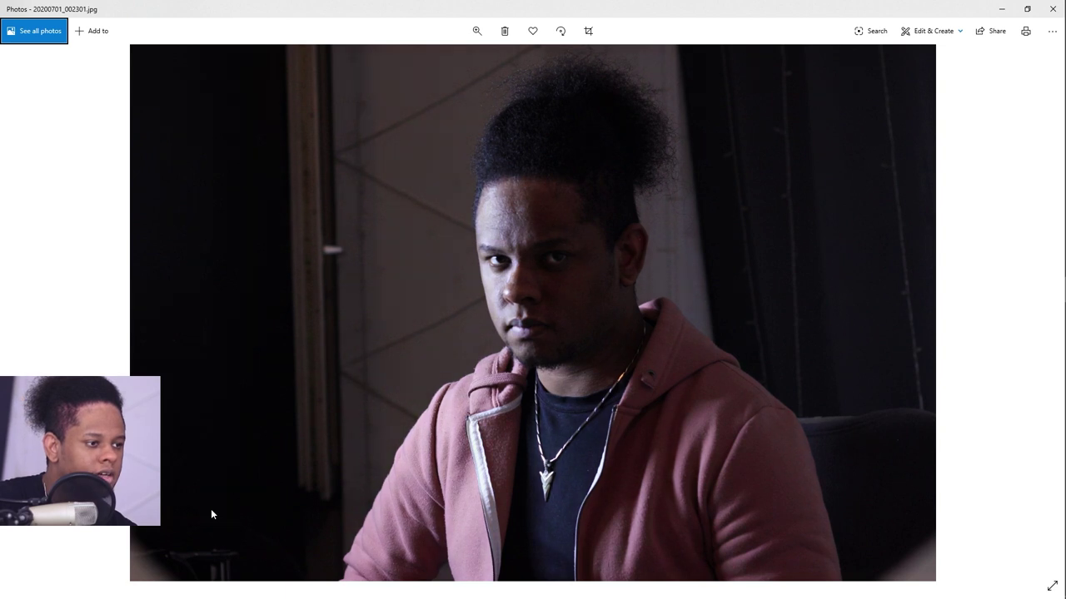
key("Right")
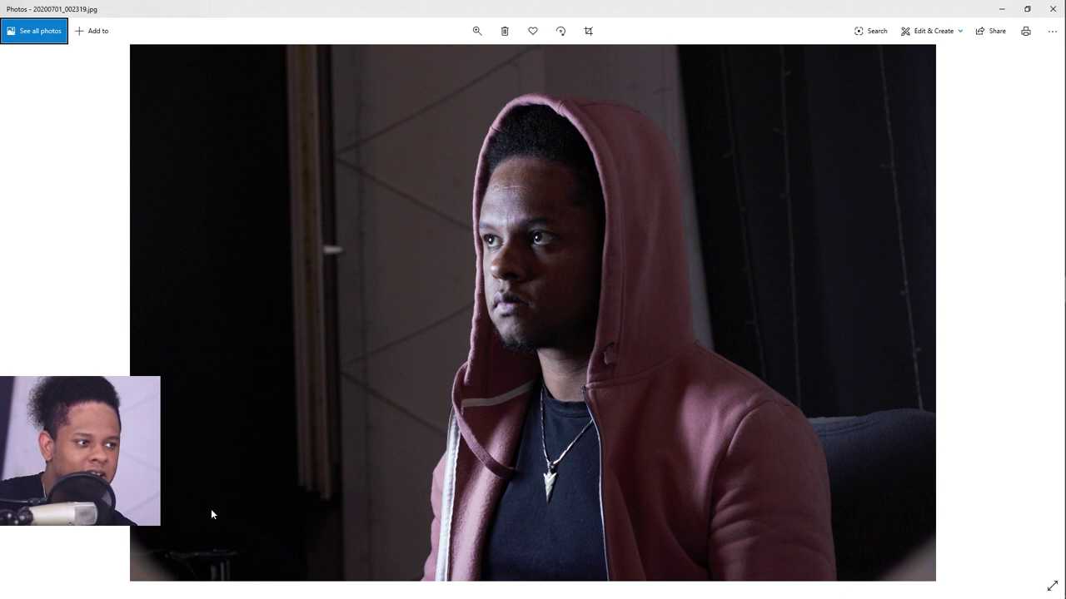
key("Right")
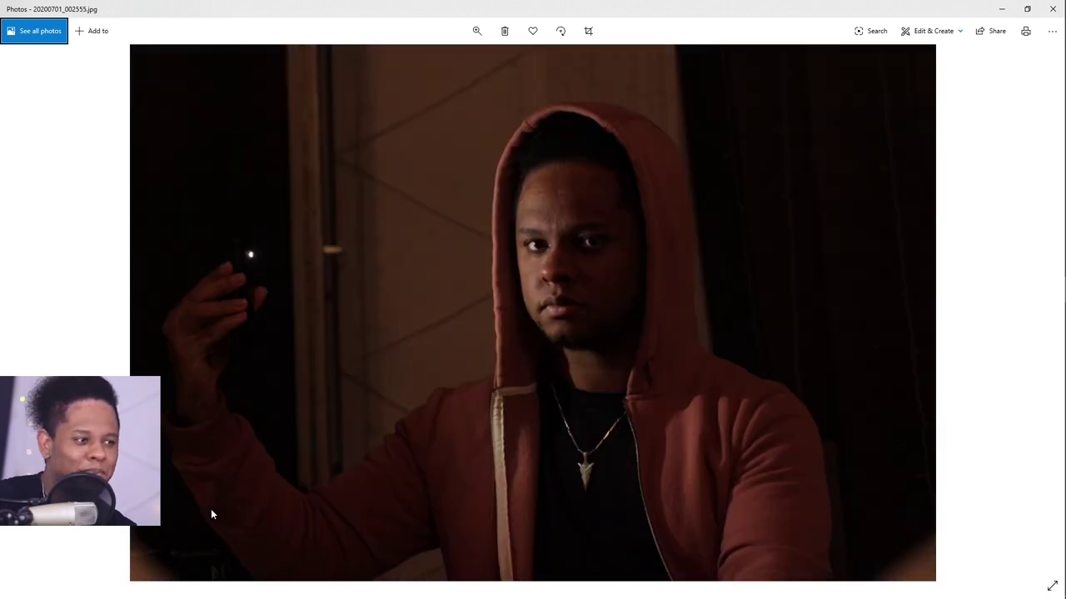
key("Right")
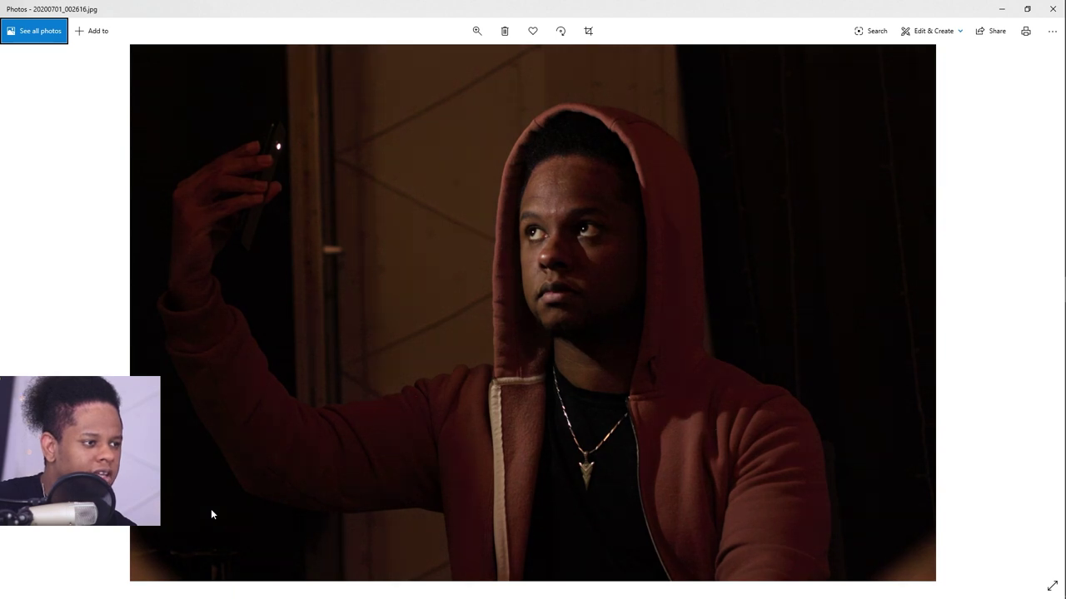
key("Left")
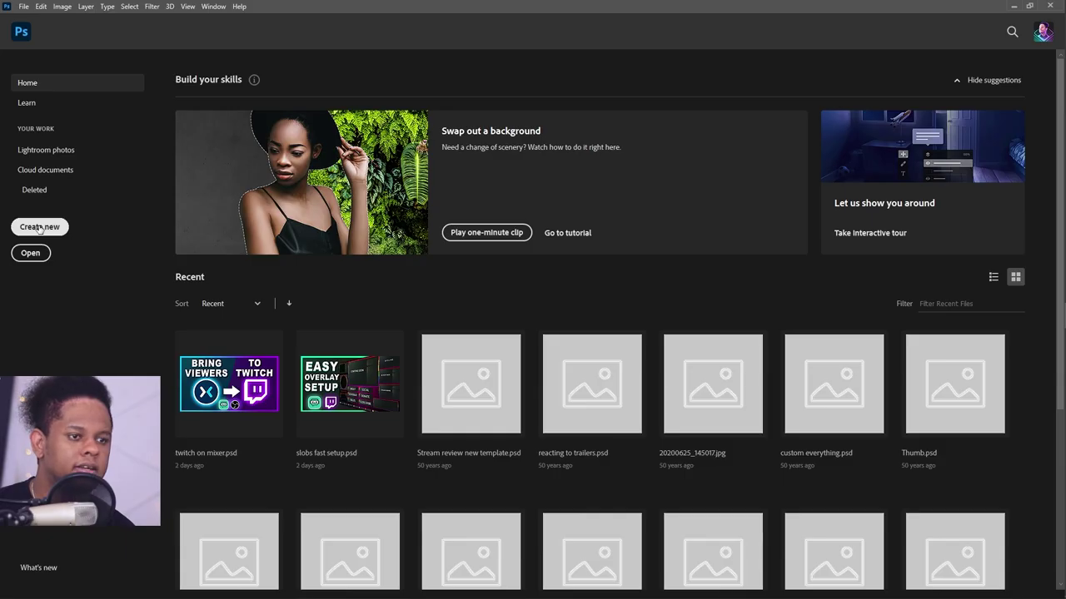
- Create Untitled-1 from the 1080 preset: 1920 × 1080 px, 300 ppi, white background
left_click(39, 228)
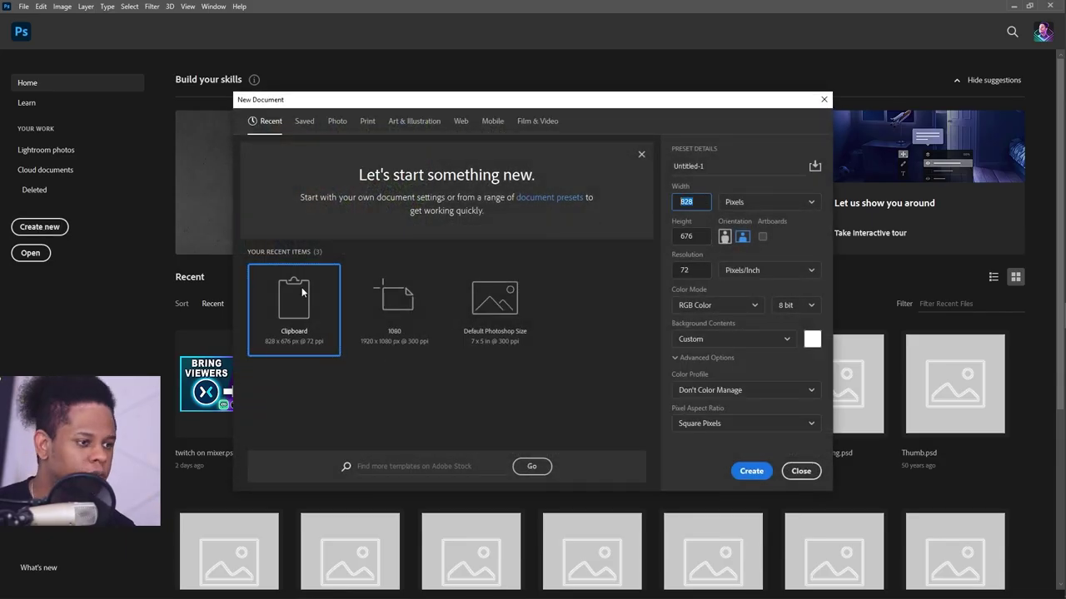
left_click(401, 292)
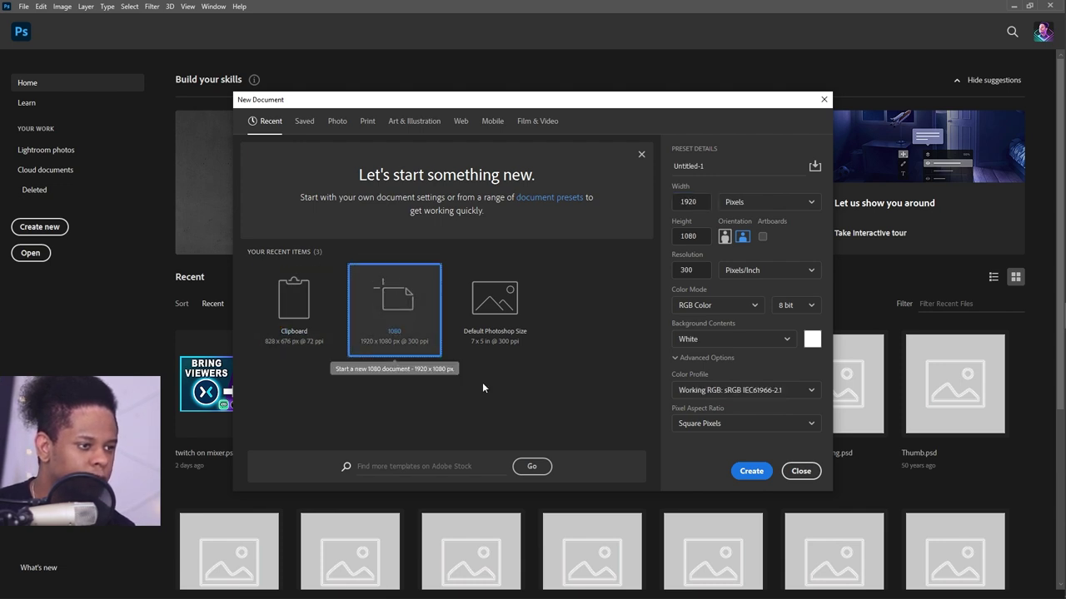
left_click(749, 471)
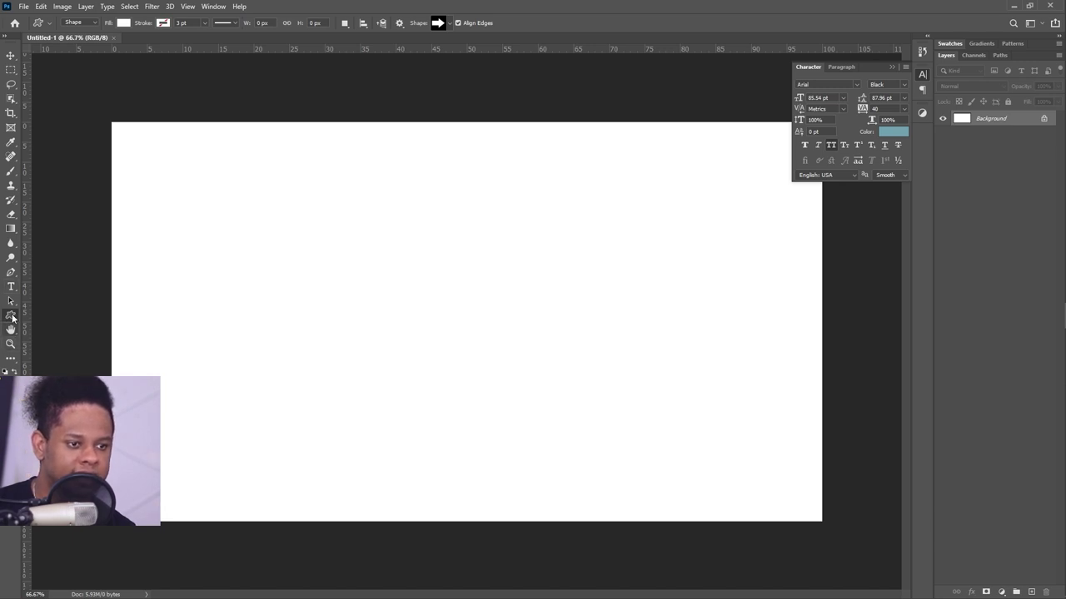
- Draw a wide rectangle band across the middle of the canvas
right_click(12, 316)
left_click(42, 319)
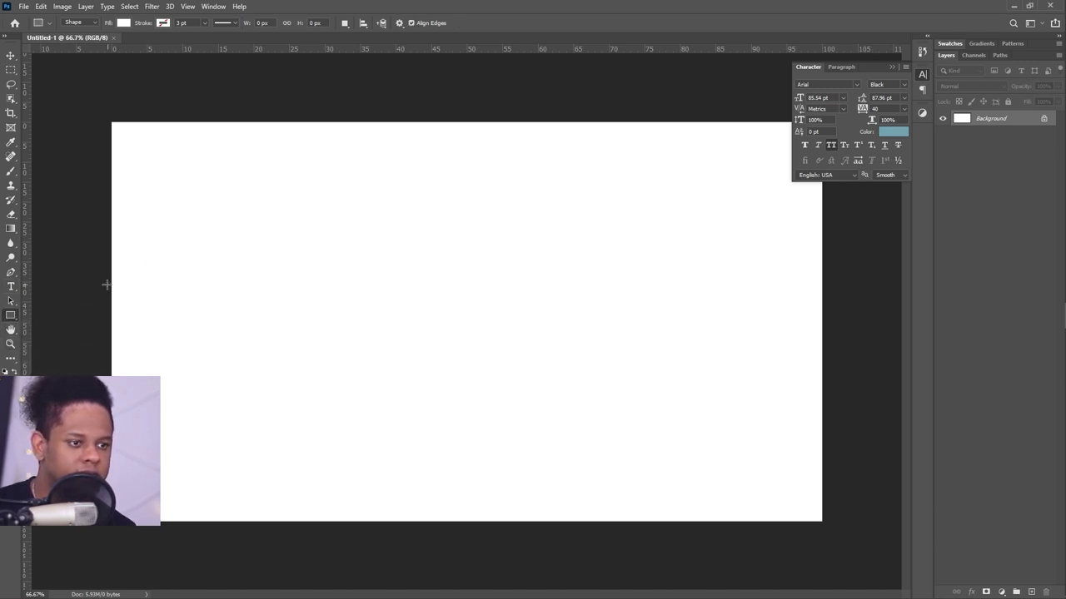
left_click_drag(108, 273, 871, 418)
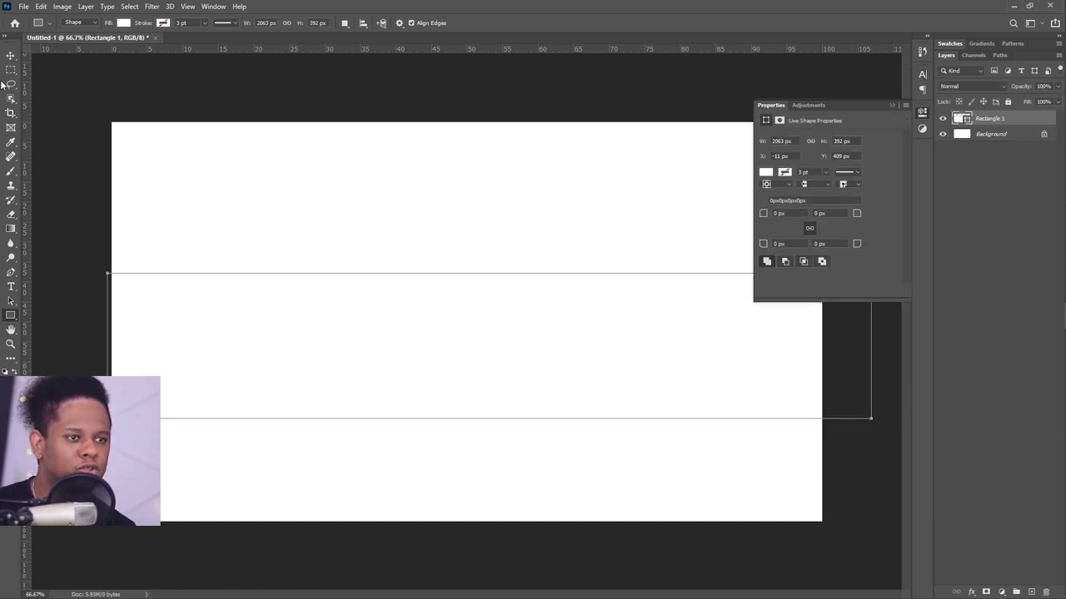
- Fill the rectangle band with near-black #181818
left_click(10, 57)
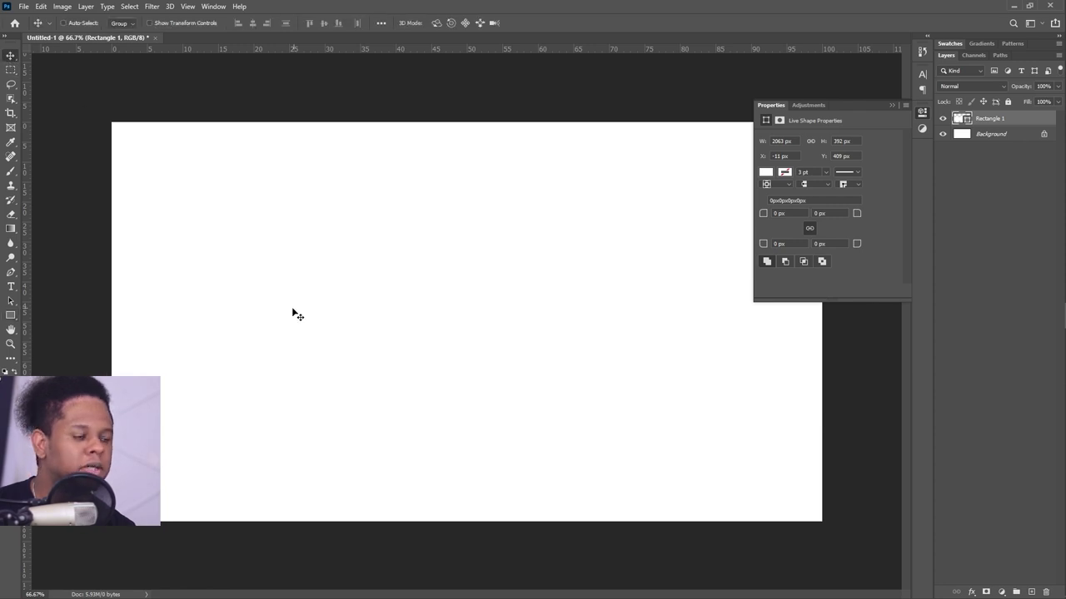
double_click(959, 117)
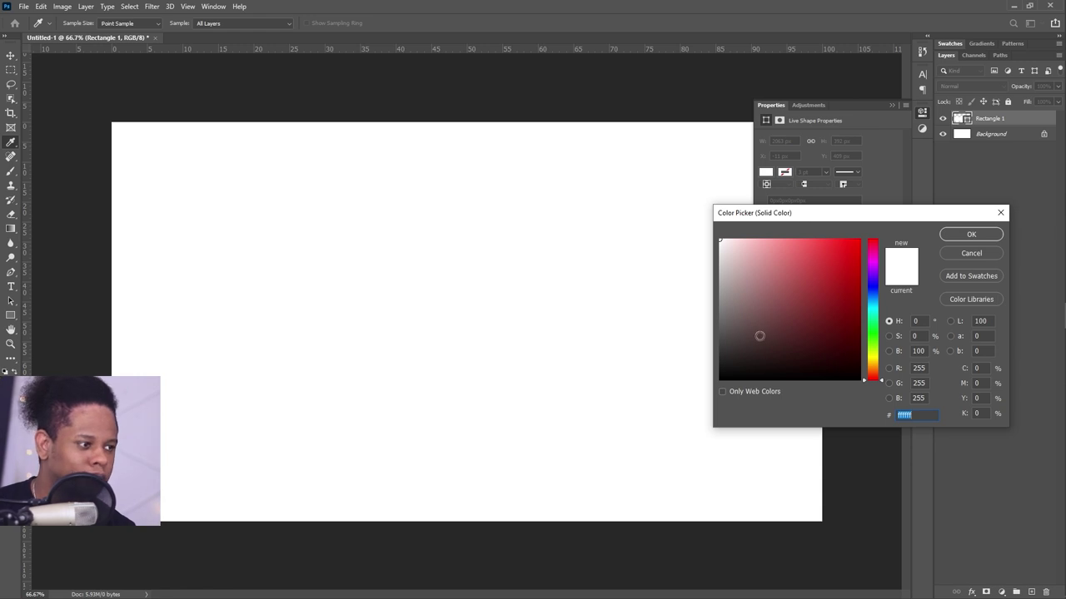
mouse_move(760, 337)
left_mouse_down()
mouse_move(722, 364)
mouse_move(721, 385)
left_mouse_up()
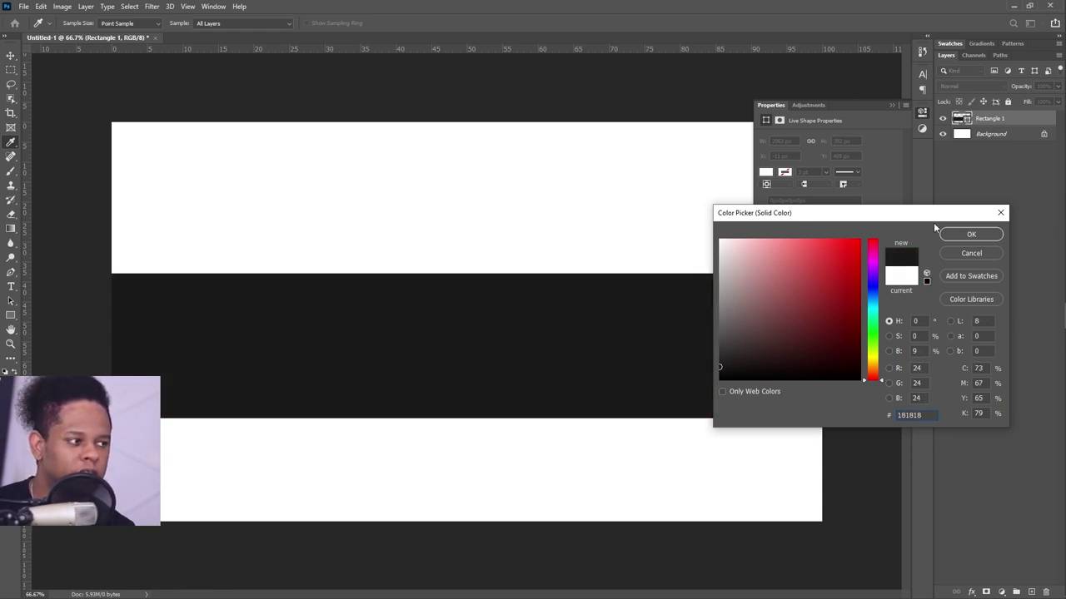
left_click(955, 237)
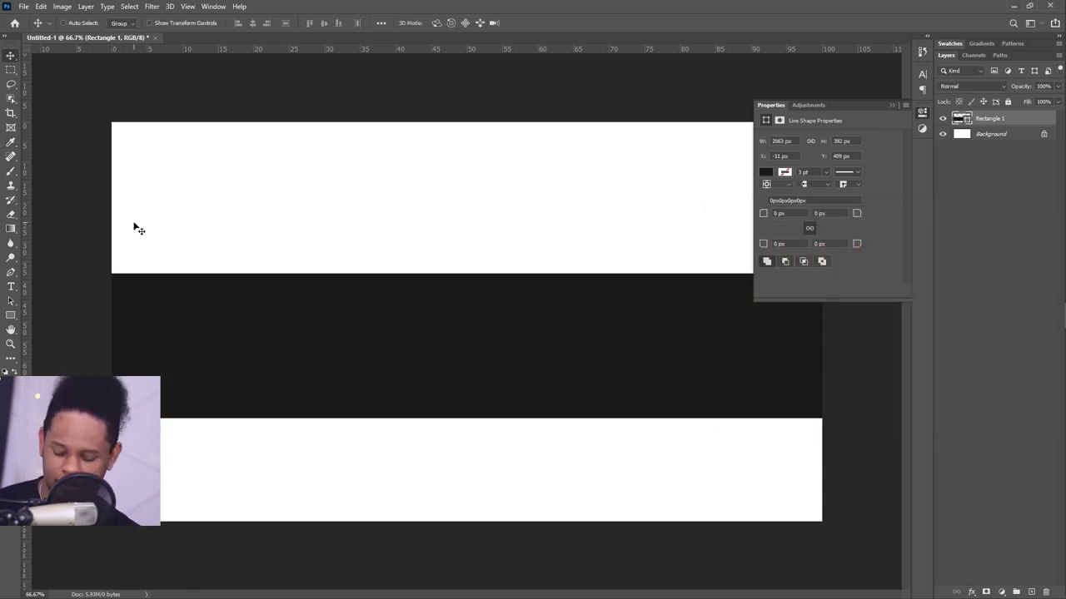
left_click(1048, 81)
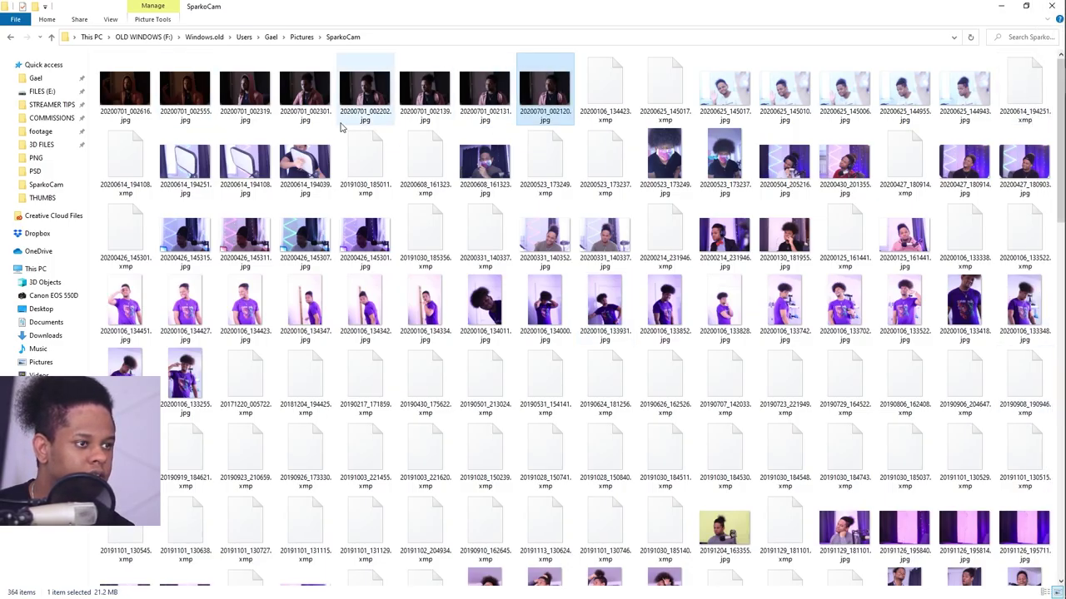
- Drag 20200701_002319.jpg from the SparkoCam folder into the Photoshop document, opening Camera Raw
left_click_drag(245, 90, 922, 325)
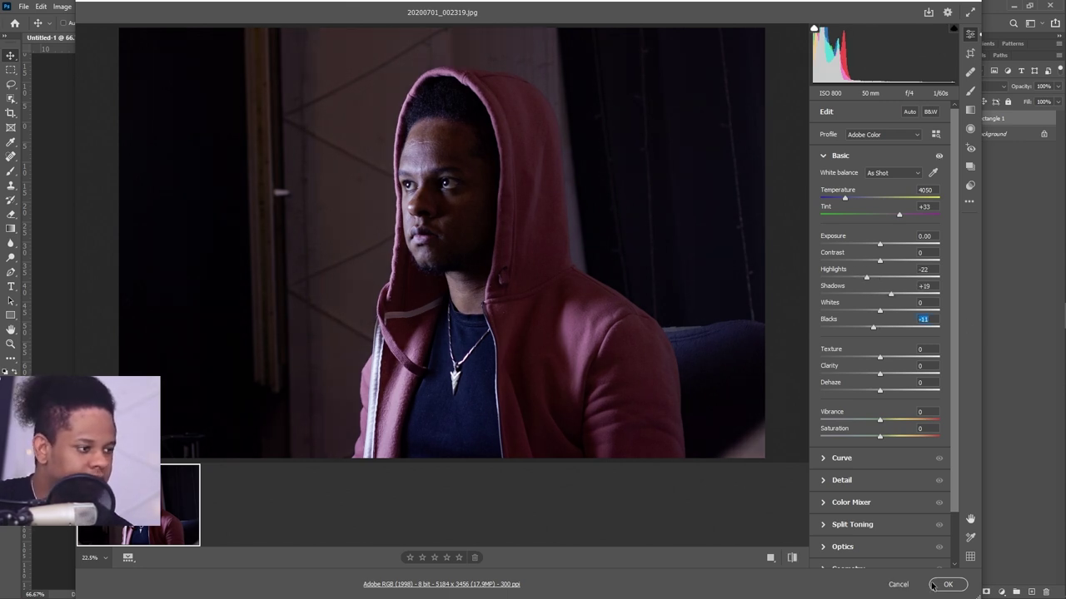
- Place the photo from Camera Raw and lower its layer opacity for positioning
left_click(933, 585)
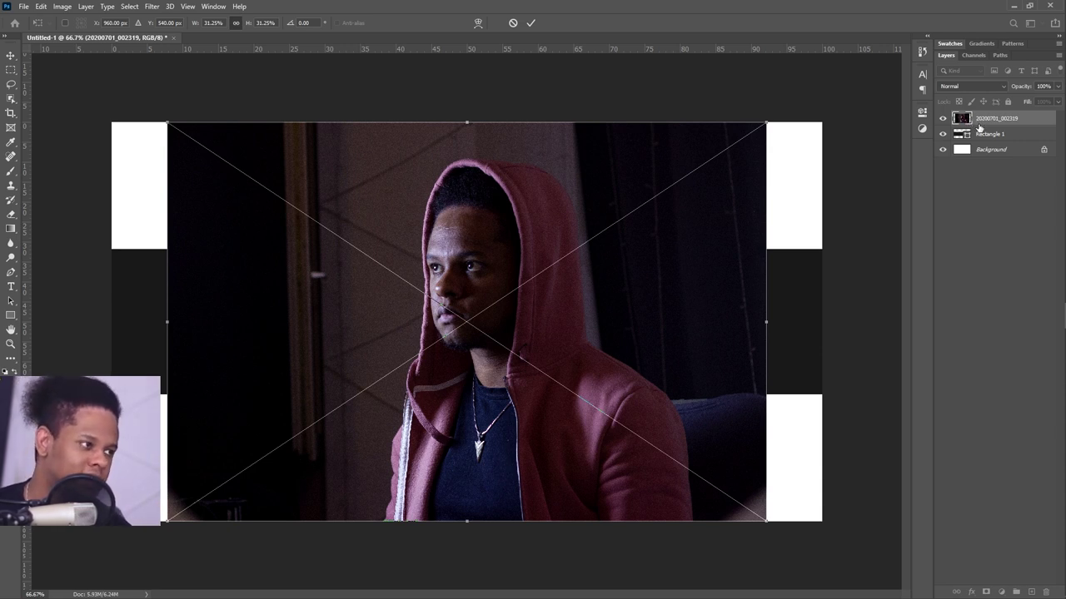
left_click(1057, 87)
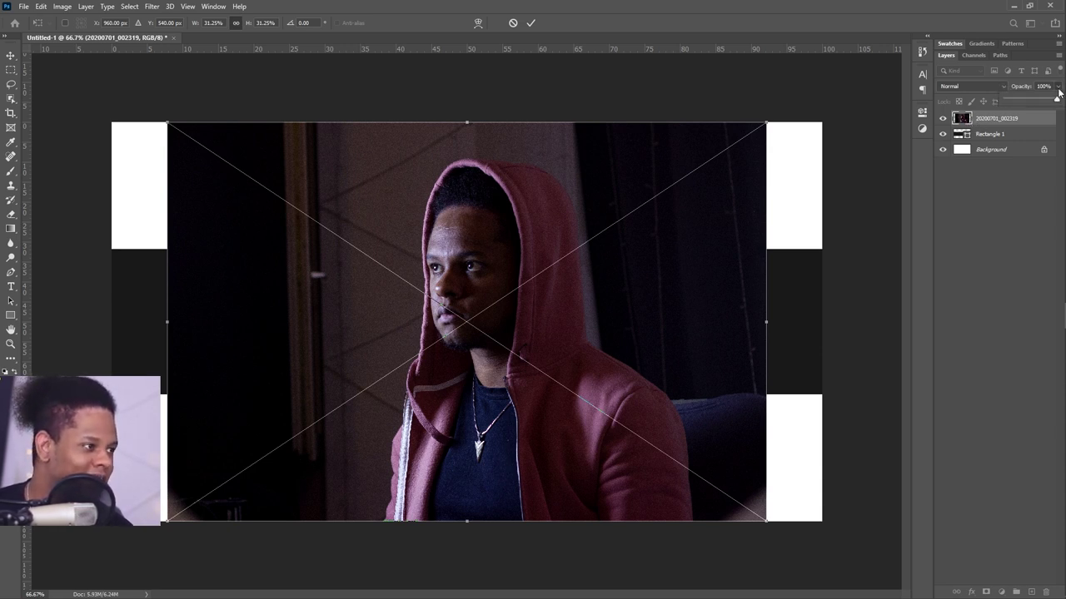
left_click_drag(1055, 99, 1039, 102)
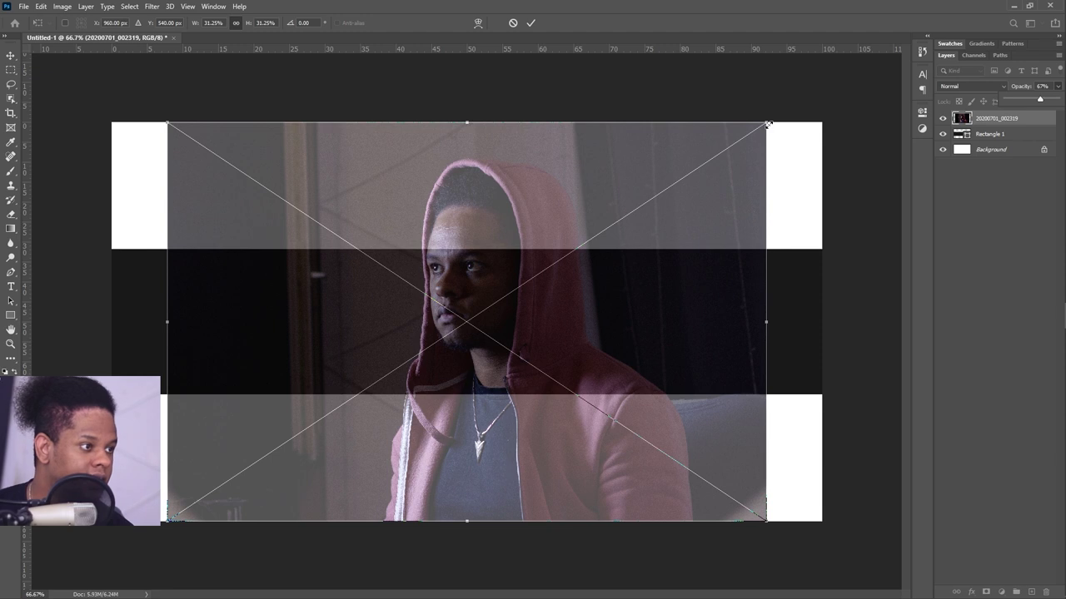
- Shrink the photo, flip it horizontally, centre it over the dark band and restore full opacity
left_click_drag(767, 124, 744, 155)
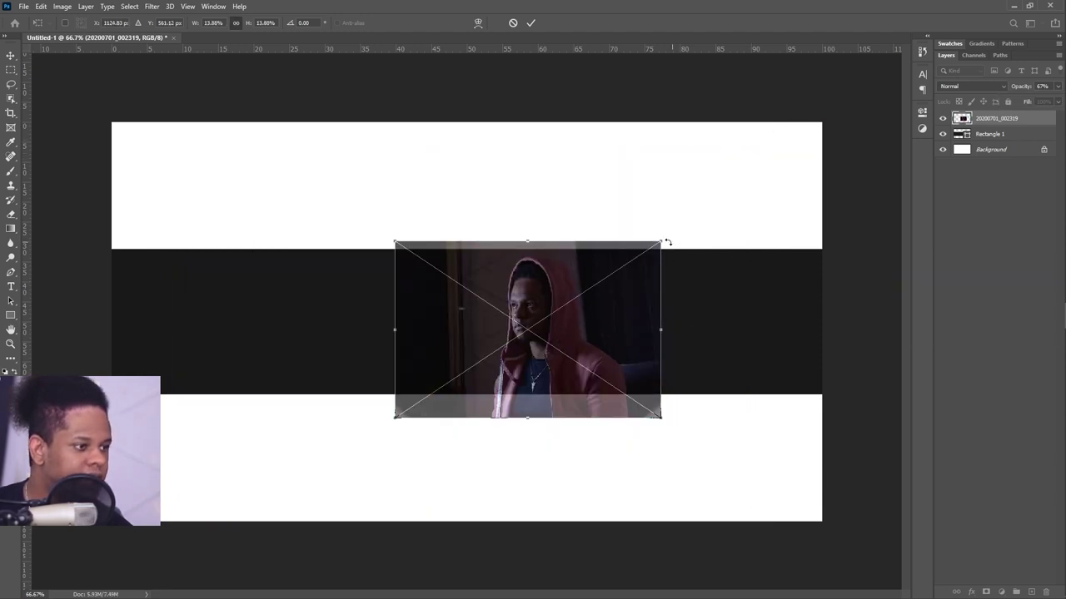
left_click_drag(662, 239, 659, 237)
left_click_drag(505, 288, 448, 295)
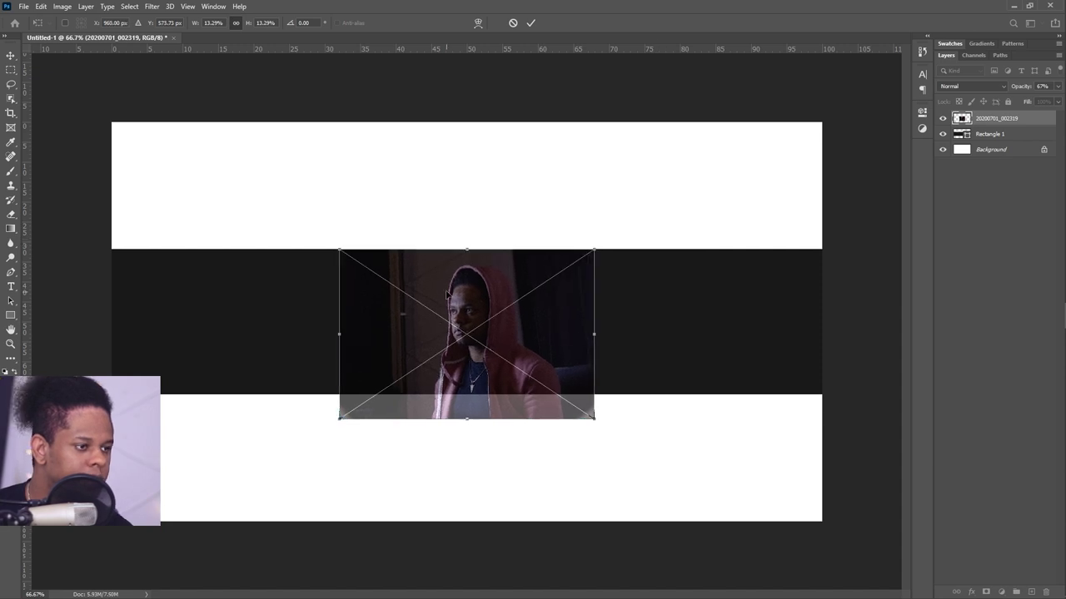
right_click(449, 294)
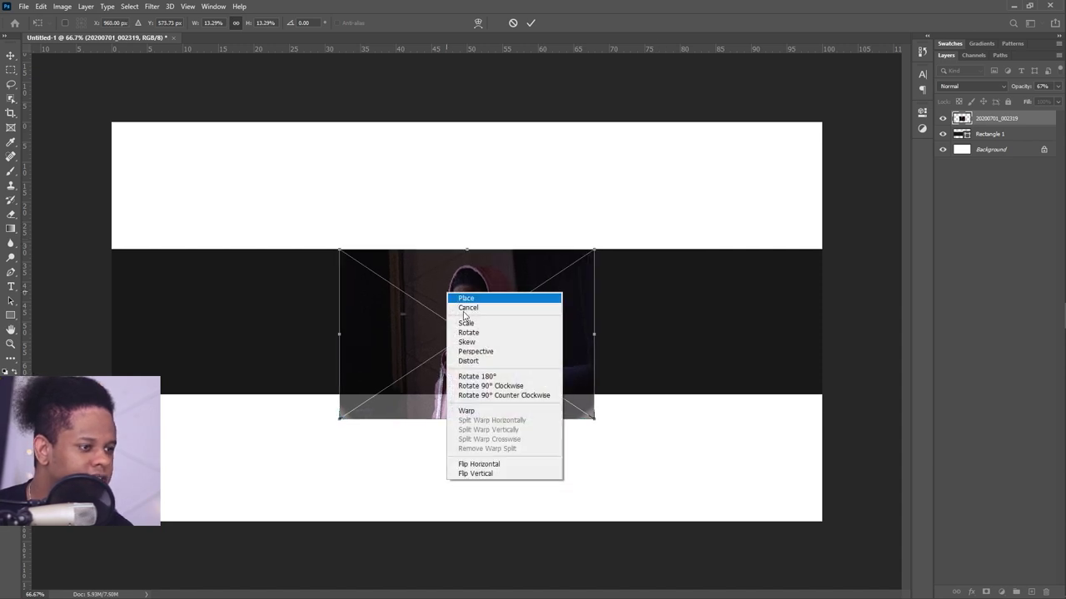
left_click(466, 464)
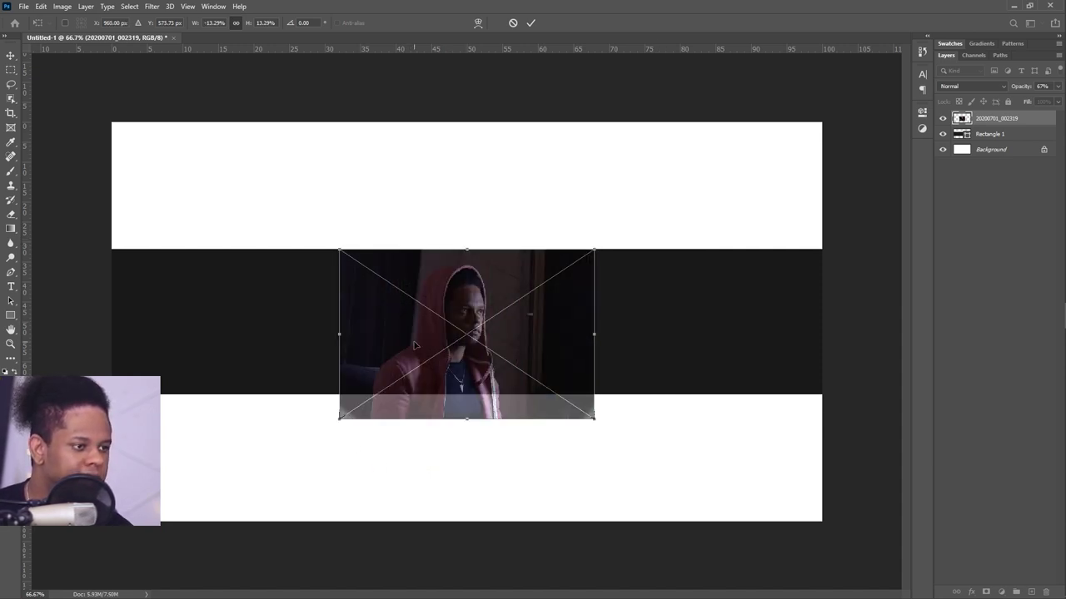
key("Return")
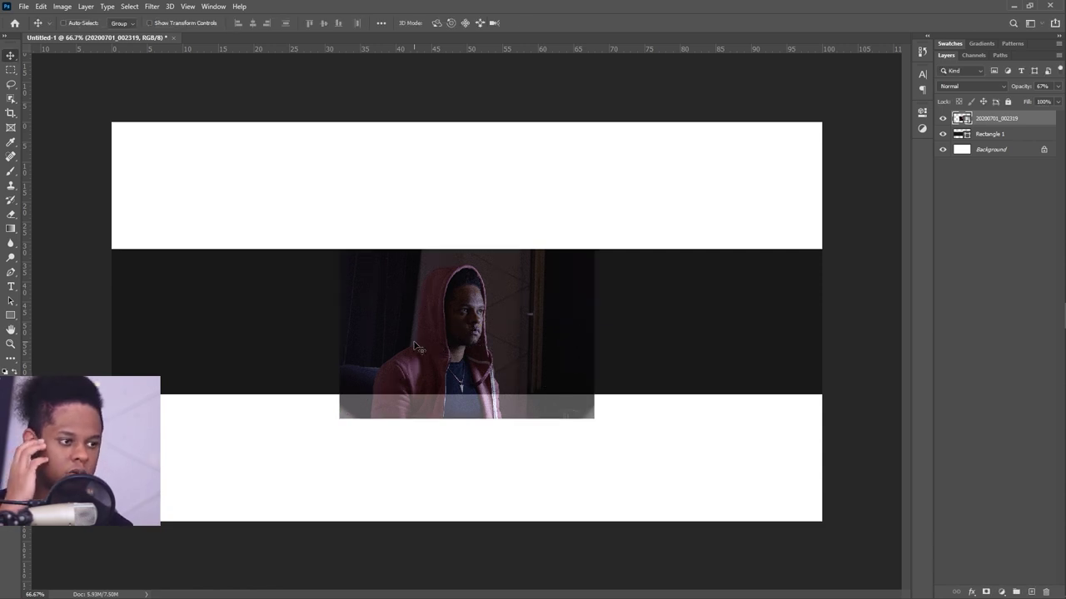
left_click_drag(424, 320, 424, 310)
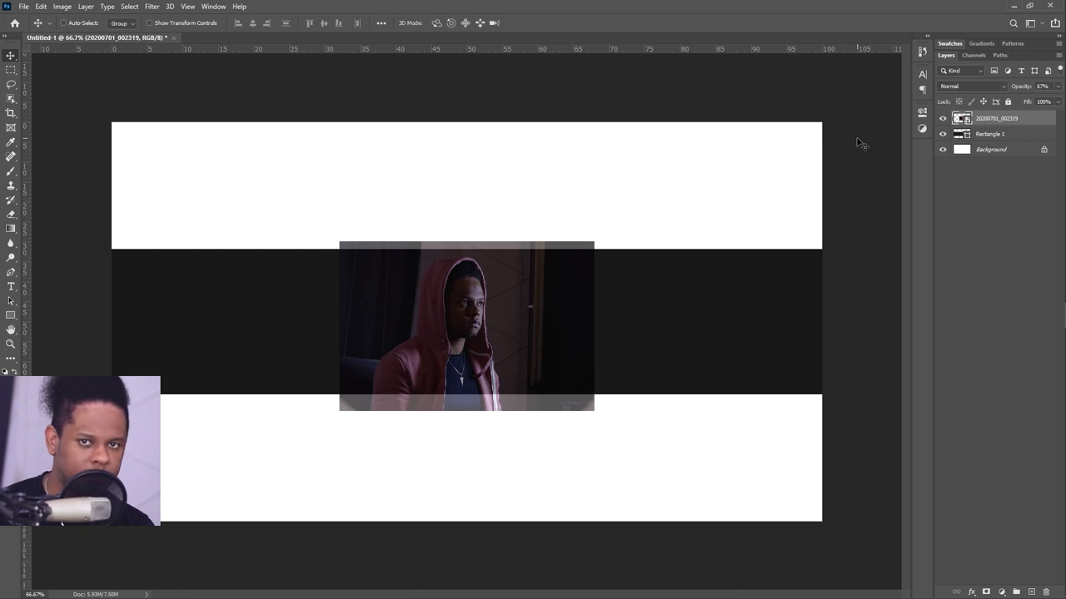
key("ctrl+z")
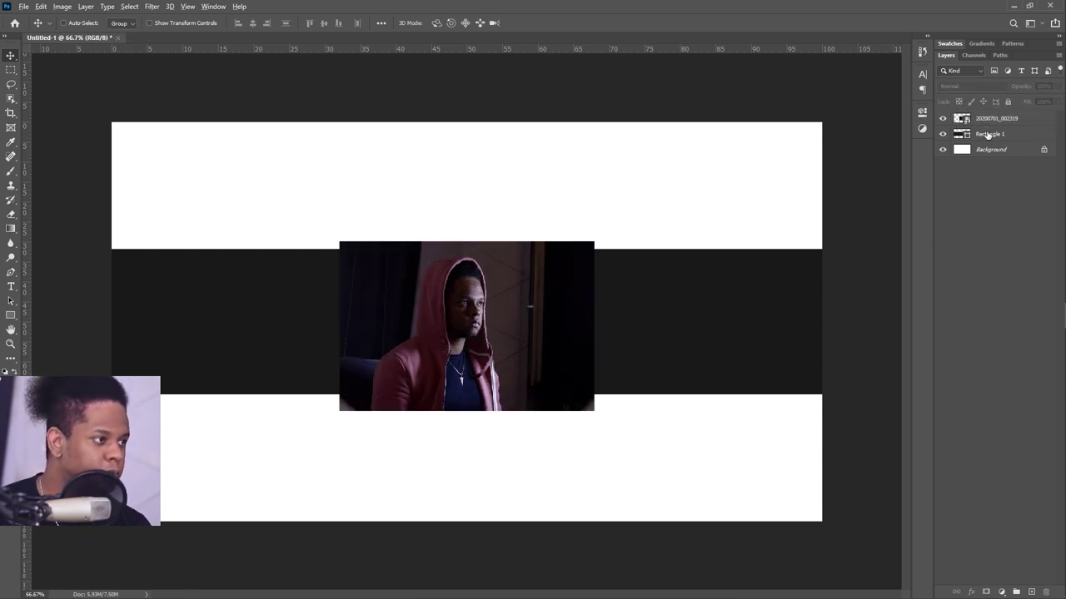
- Duplicate the dark band, scale the copy to 64% and colour it red
left_click(989, 131)
key("ctrl+j")
key("ctrl+t")
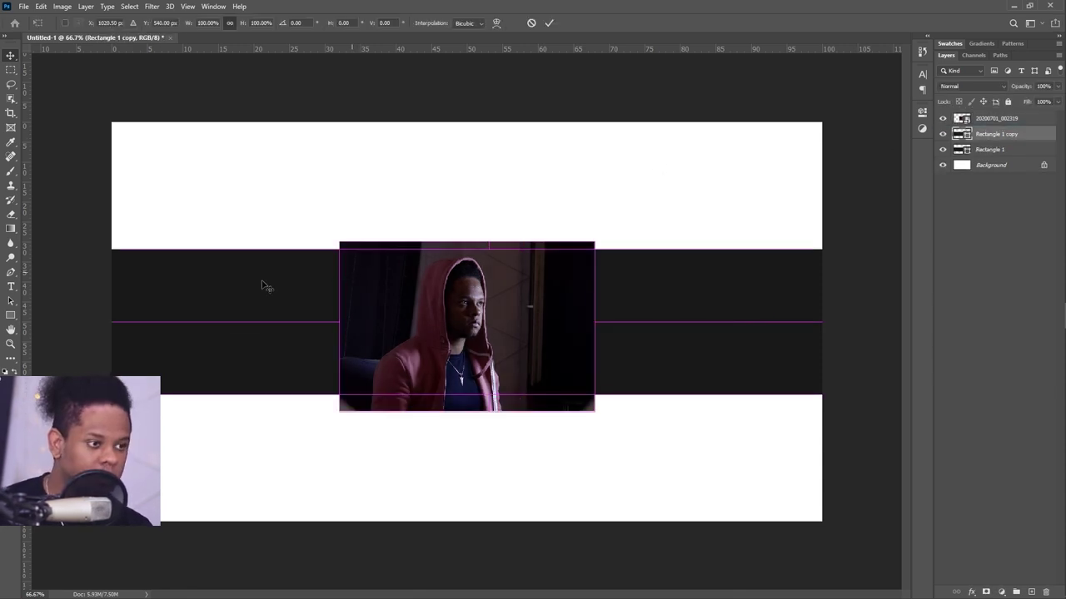
left_click_drag(107, 319, 310, 250)
key("Return")
double_click(957, 134)
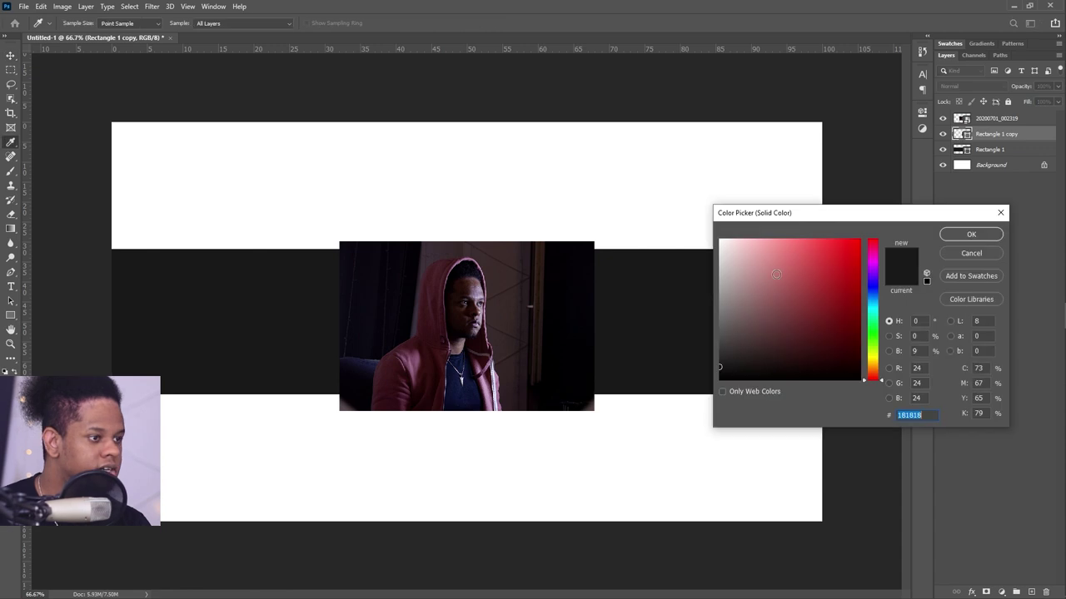
left_click(821, 311)
mouse_move(822, 312)
left_mouse_down()
mouse_move(837, 275)
mouse_move(831, 263)
left_mouse_up()
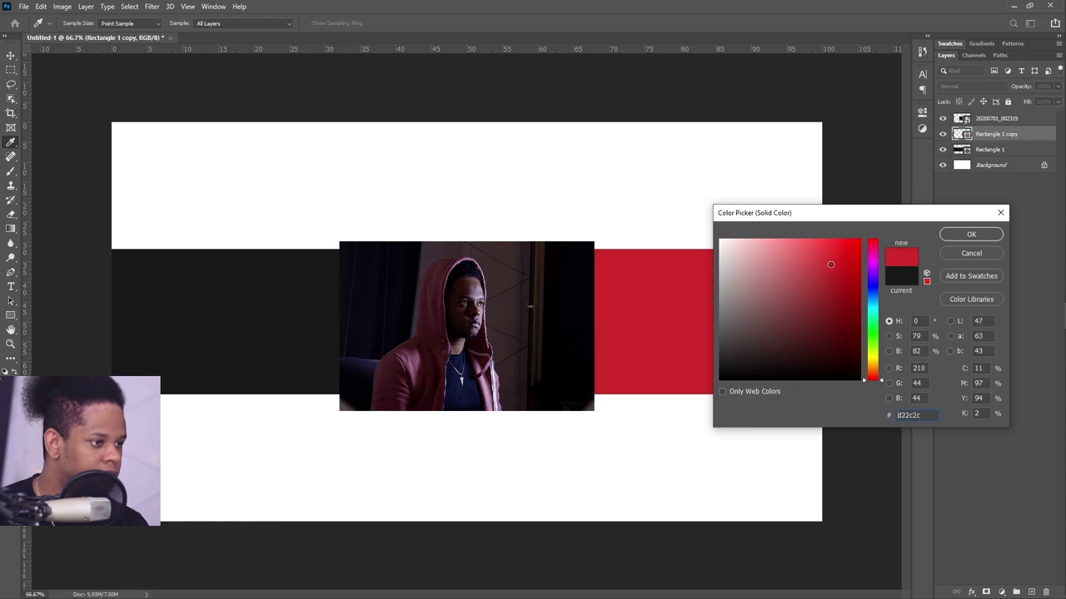
key("Return")
- Duplicate the red band, move the copy above the photo and hide it
key("ctrl+j")
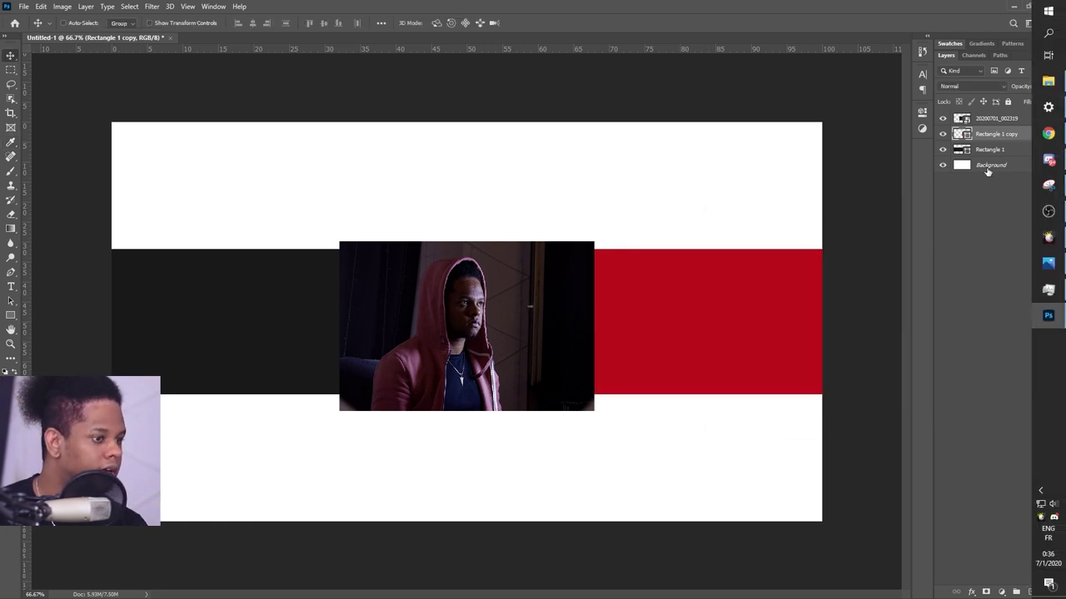
left_click_drag(999, 134, 1003, 119)
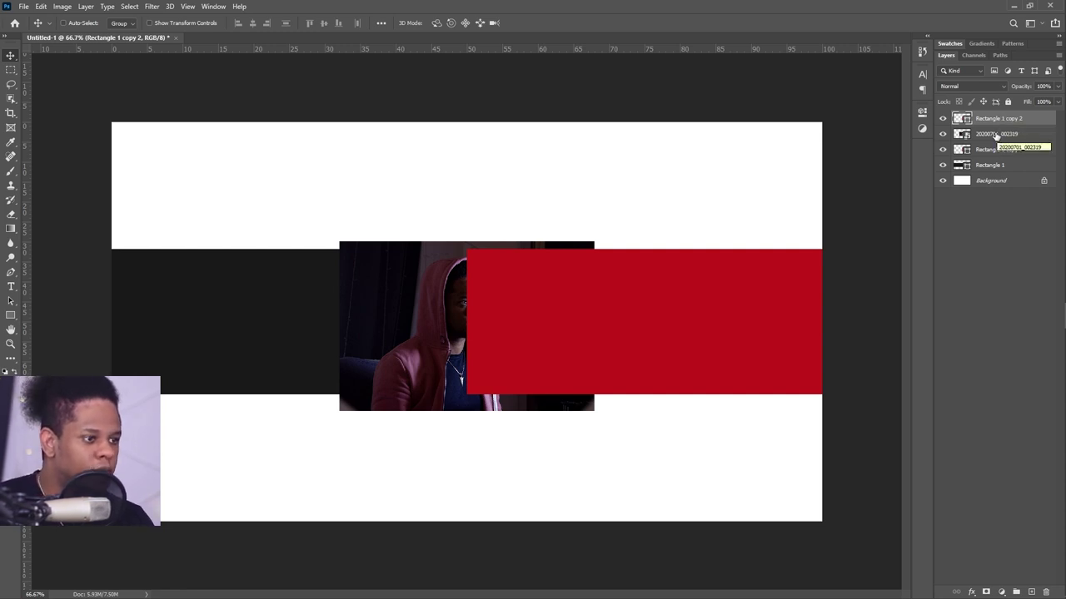
left_click(942, 118)
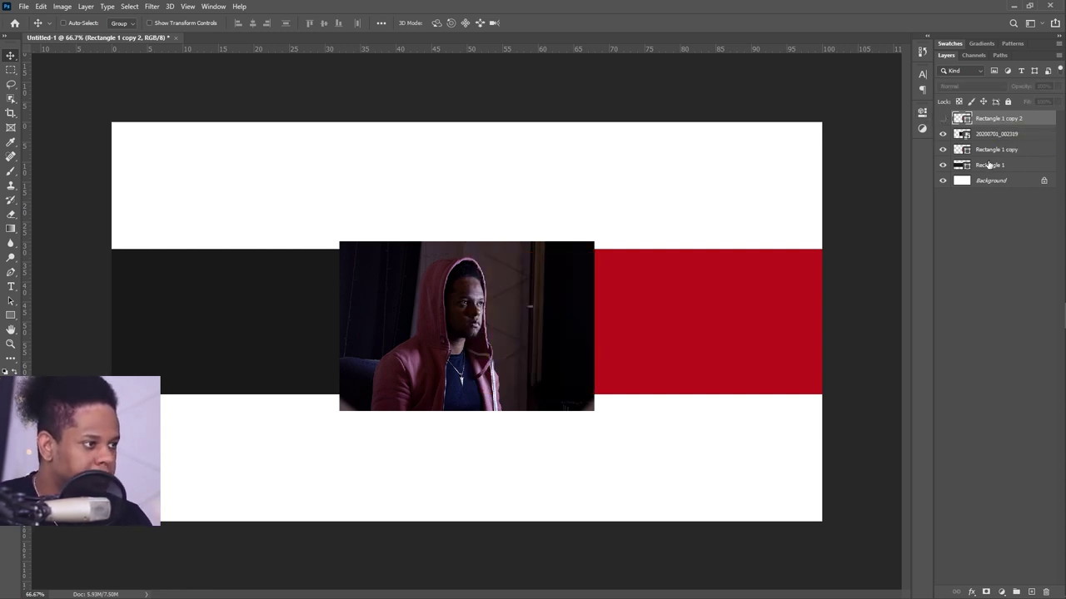
left_click(1007, 134)
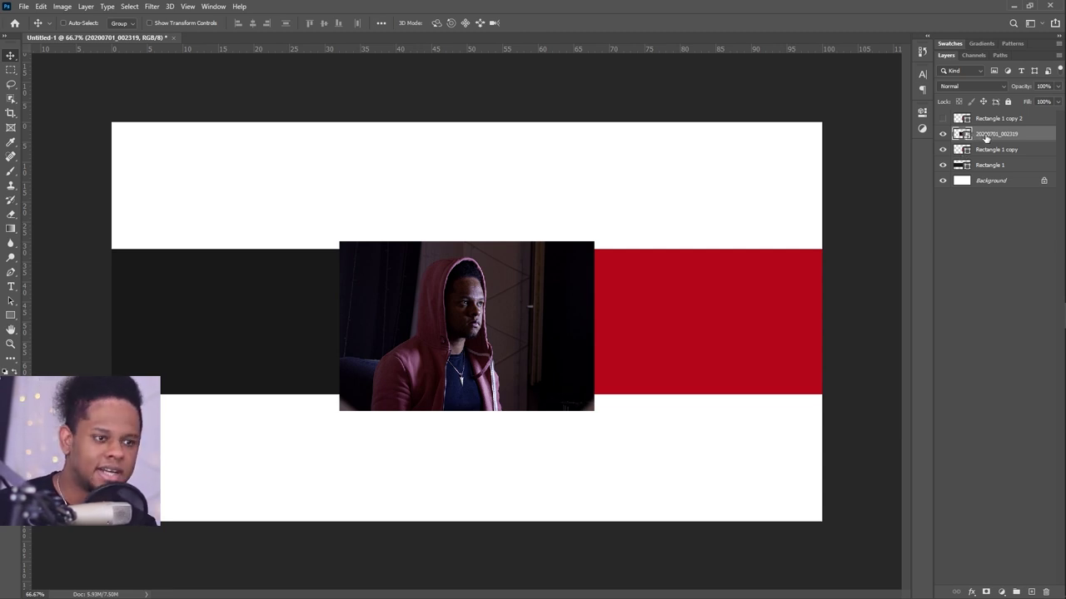
- Add a Black & White adjustment clipped to the photo layer with Reds lowered to 17
left_click(1004, 592)
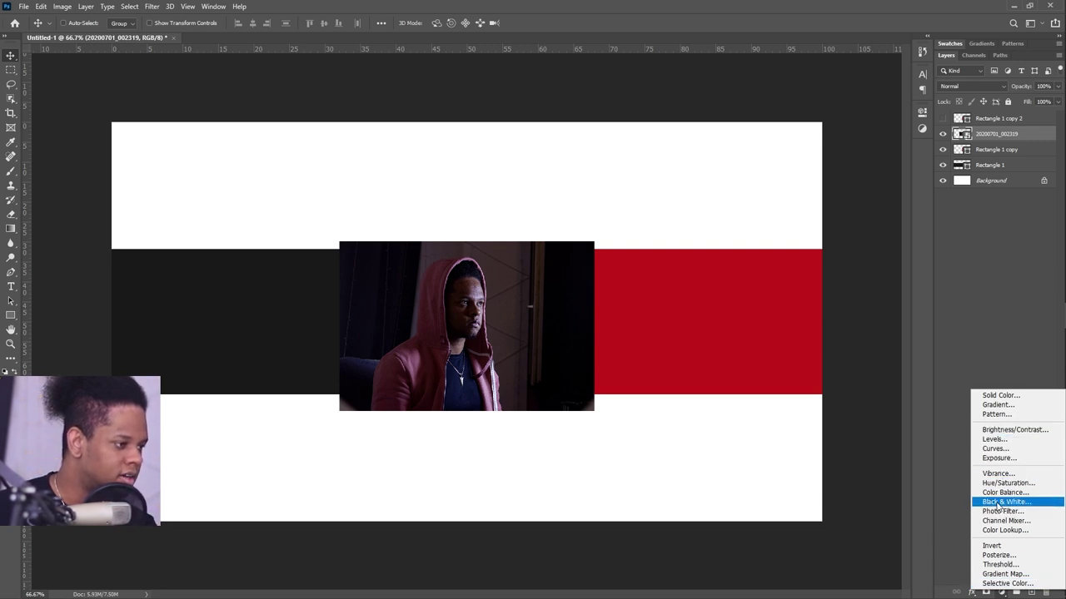
left_click(998, 502)
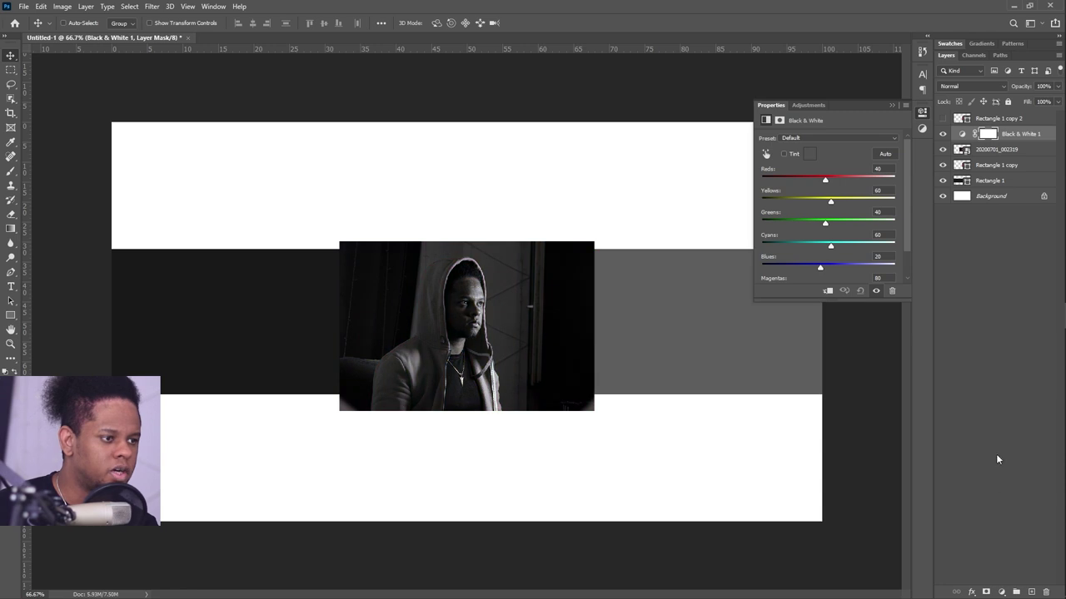
left_click(1014, 141, "alt")
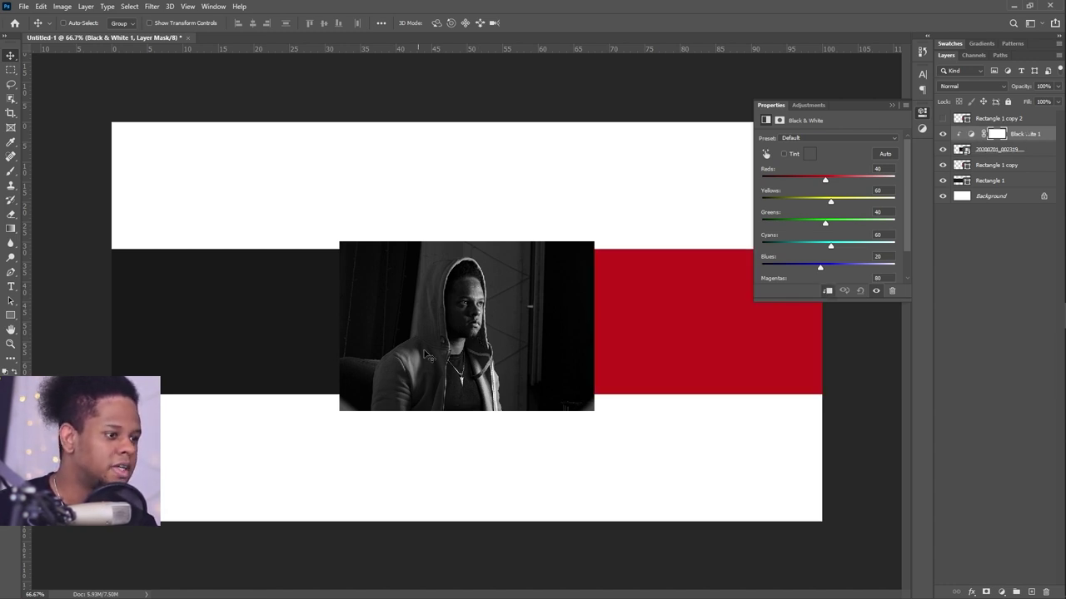
key("ctrl+plus")
key("ctrl+plus")
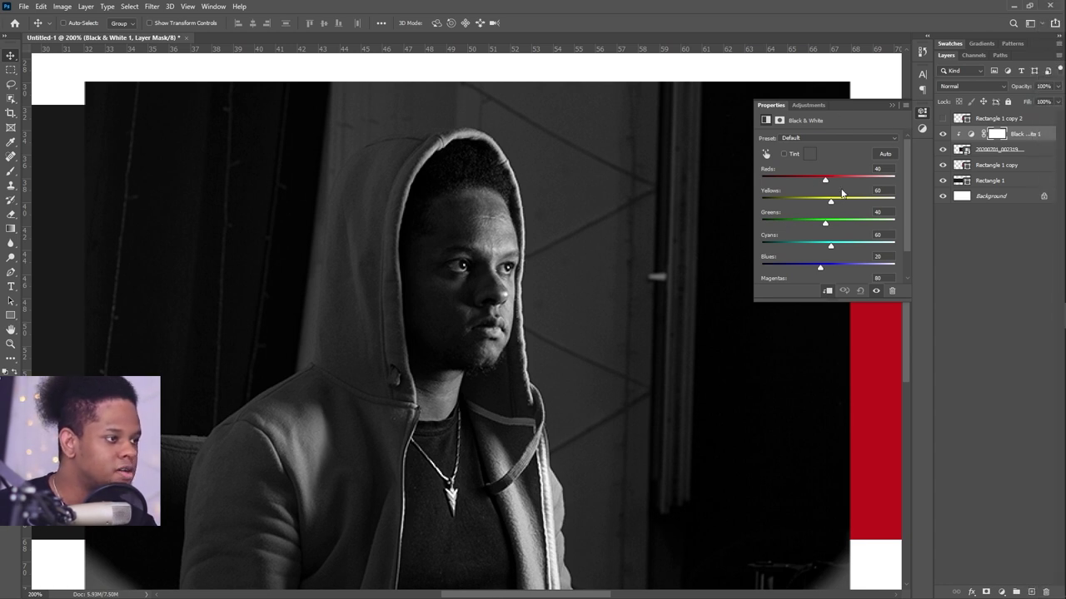
mouse_move(825, 179)
left_mouse_down()
mouse_move(922, 179)
mouse_move(790, 184)
mouse_move(830, 183)
mouse_move(820, 181)
left_mouse_up()
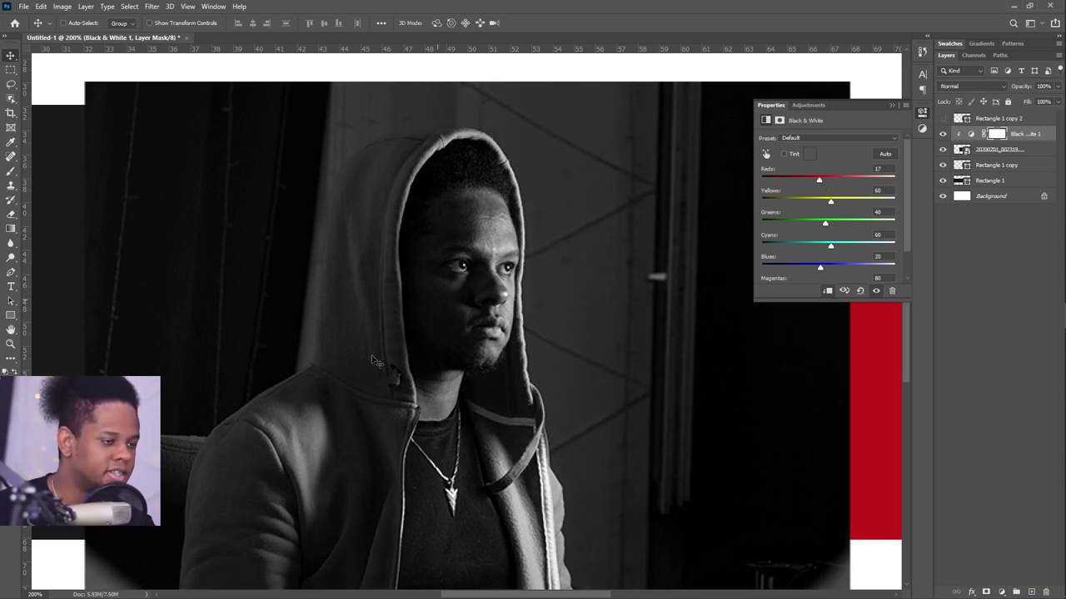
left_click(1001, 592)
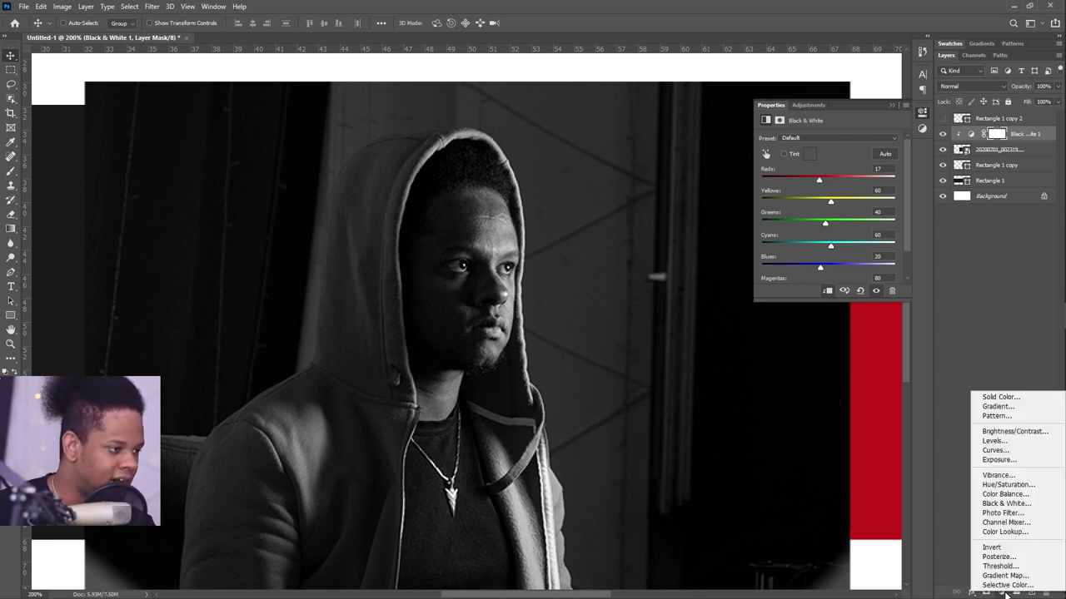
- Add a Photo Filter adjustment, first trying a white filter colour
left_click(1003, 513)
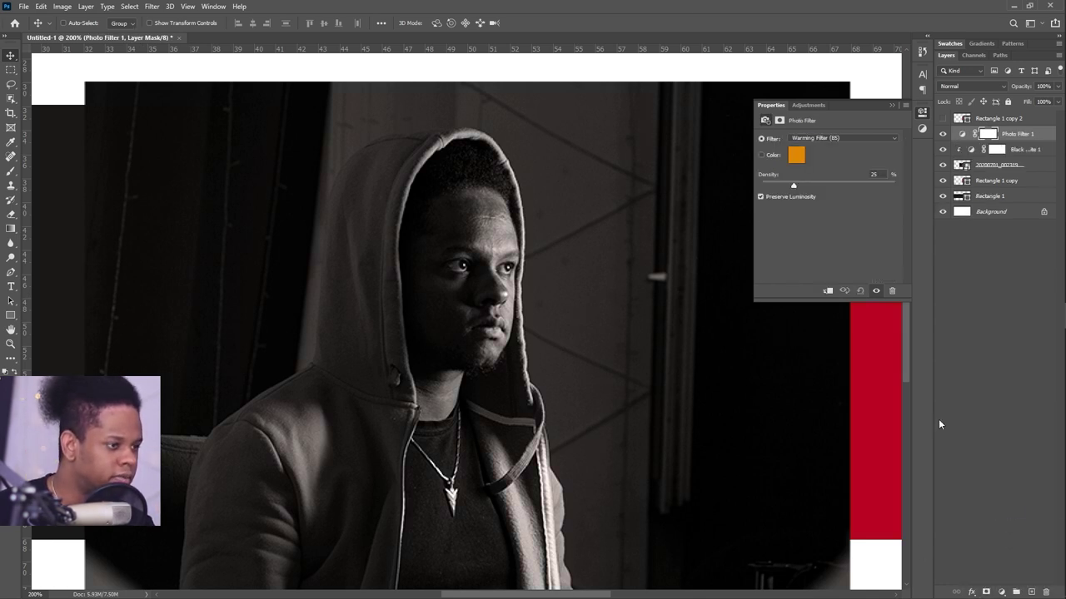
left_click(795, 157)
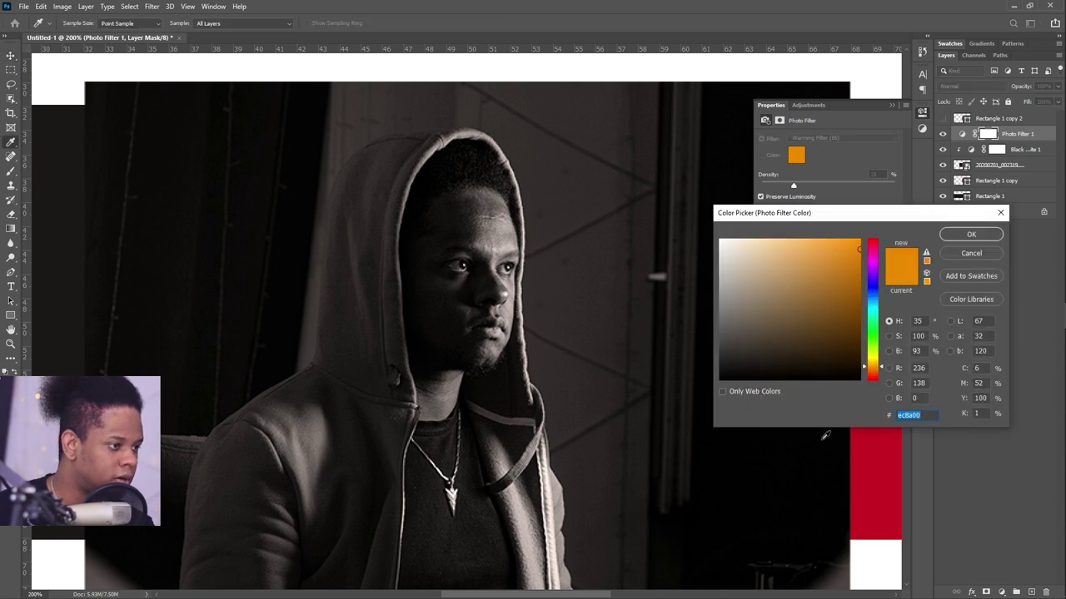
left_click(880, 461)
left_click(970, 234)
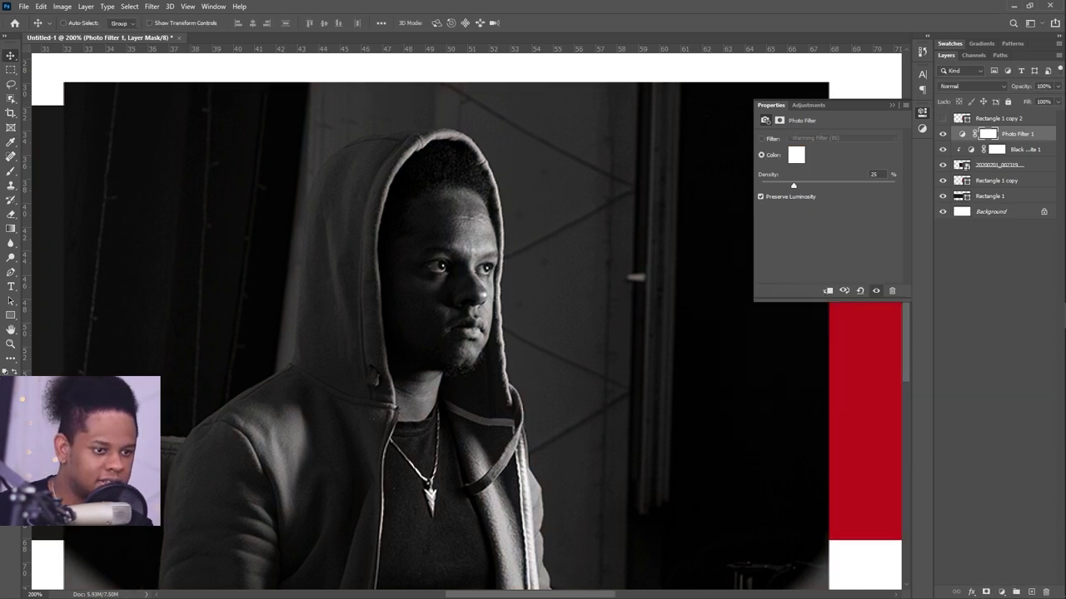
left_click(10, 367)
key("Escape")
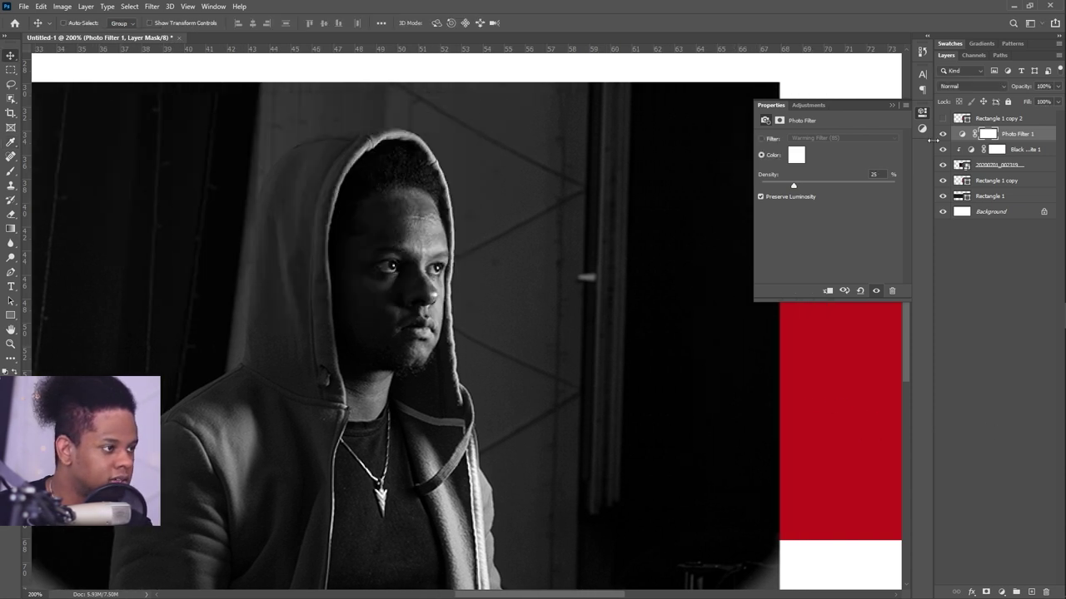
left_click(962, 134)
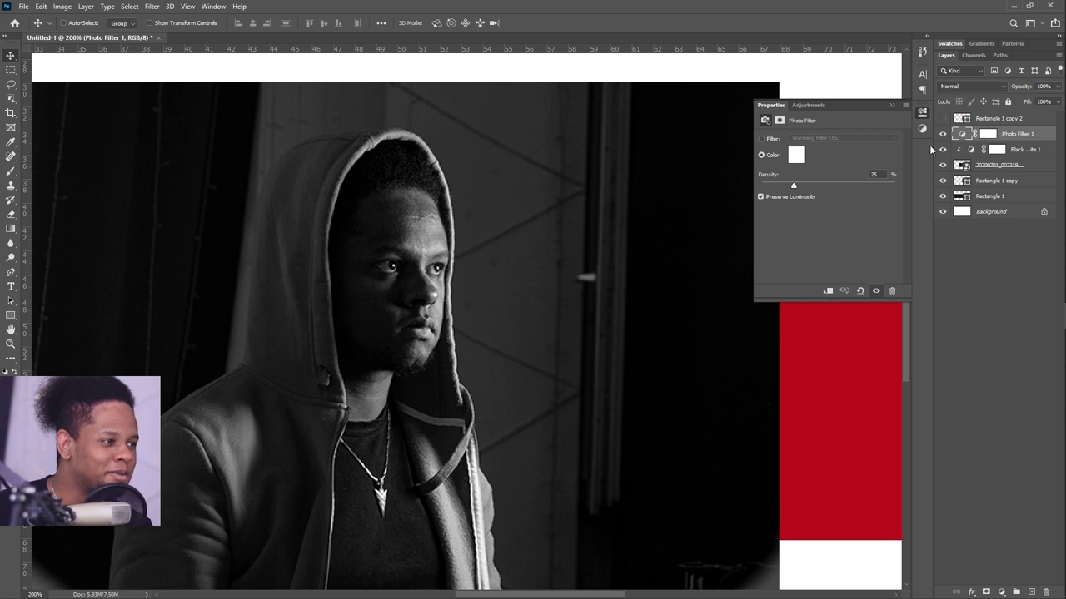
- Sample the band's red #c81428 as filter colour, adjust density and disable Preserve Luminosity
left_click(797, 154)
left_click(850, 420)
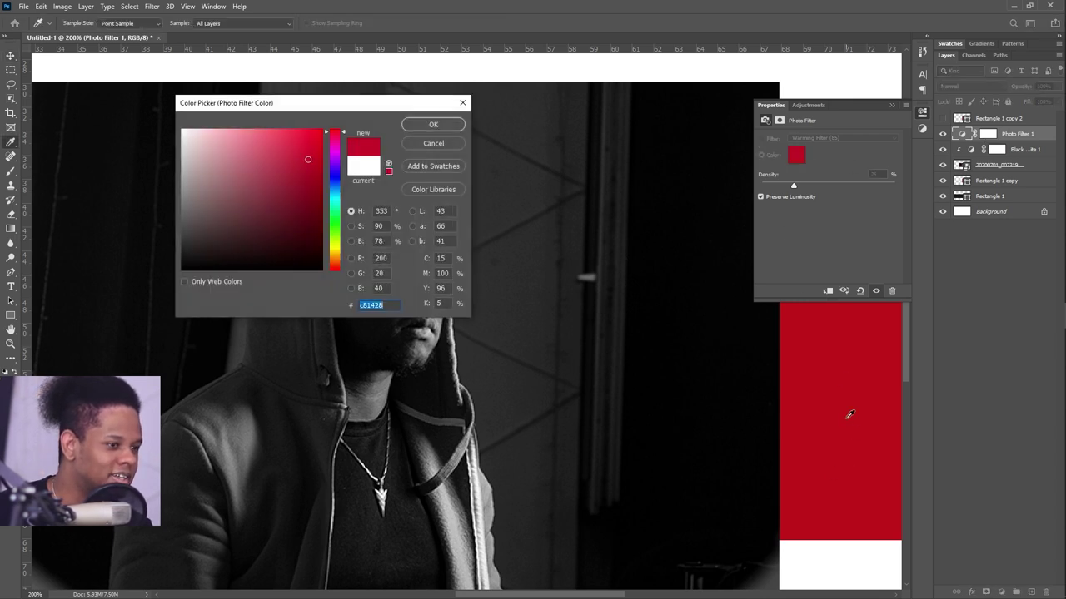
left_click(433, 124)
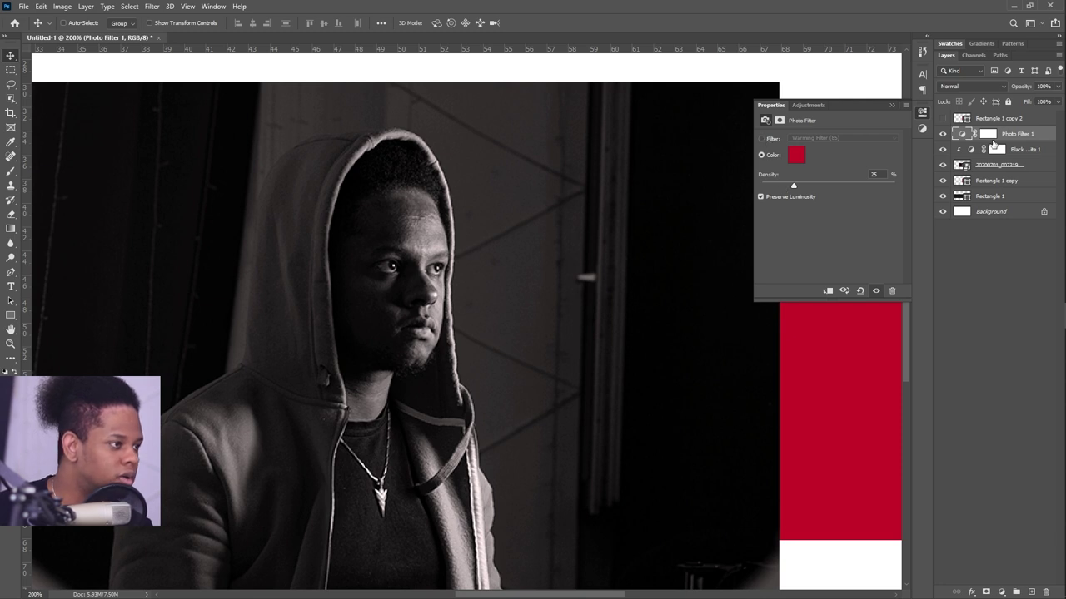
left_click_drag(792, 185, 761, 189)
left_click(761, 197)
left_click_drag(877, 191, 691, 191)
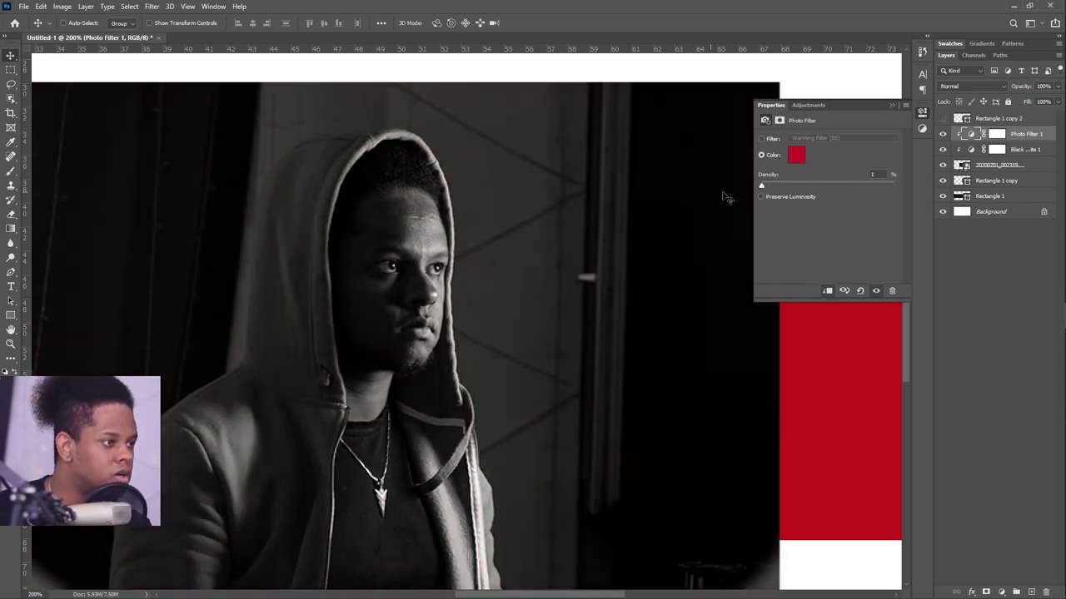
- Add Layer 1 above the Photo Filter, fill it red and set its blend mode to Darken
left_click(1032, 592)
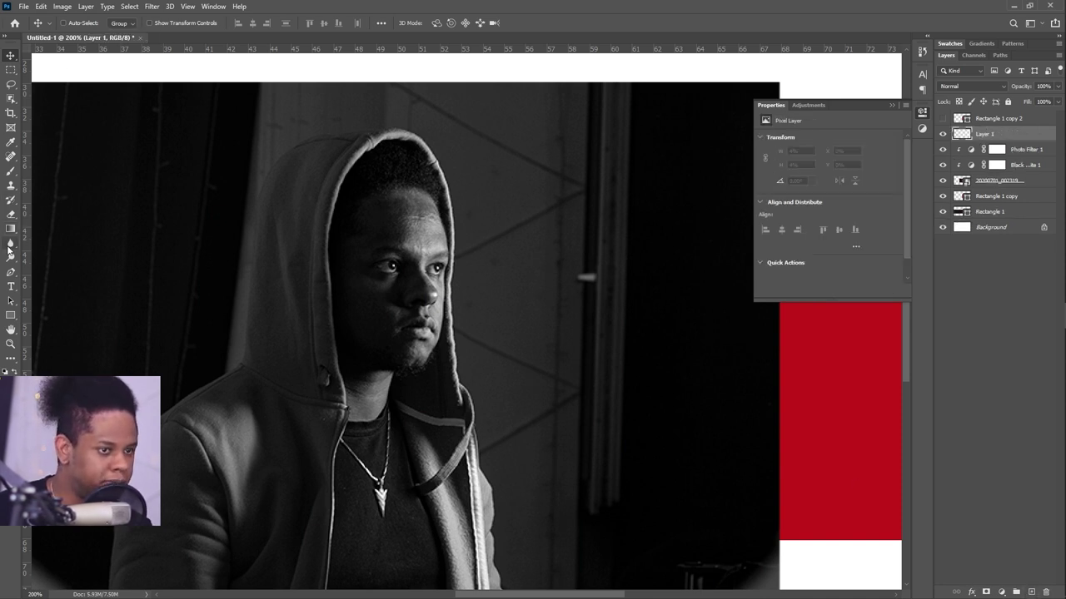
left_click_drag(11, 228, 38, 229)
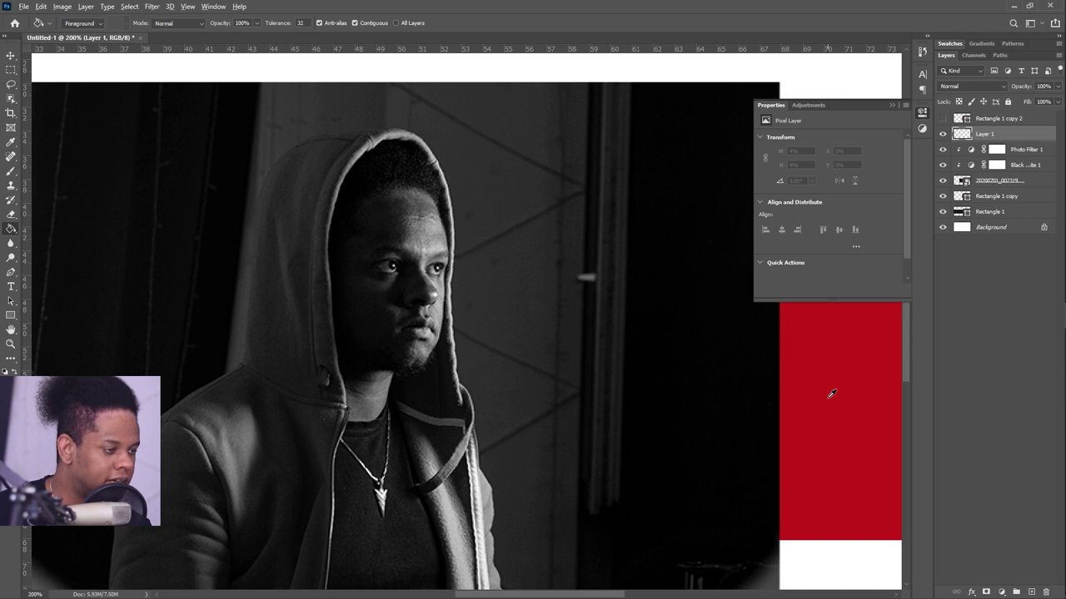
left_click(550, 284)
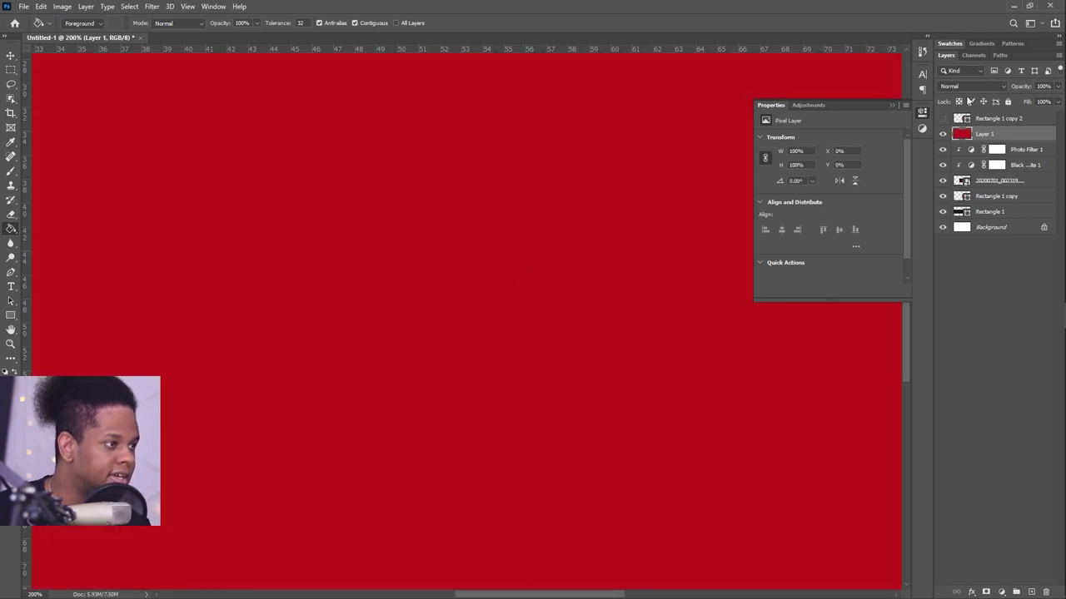
left_click(980, 85)
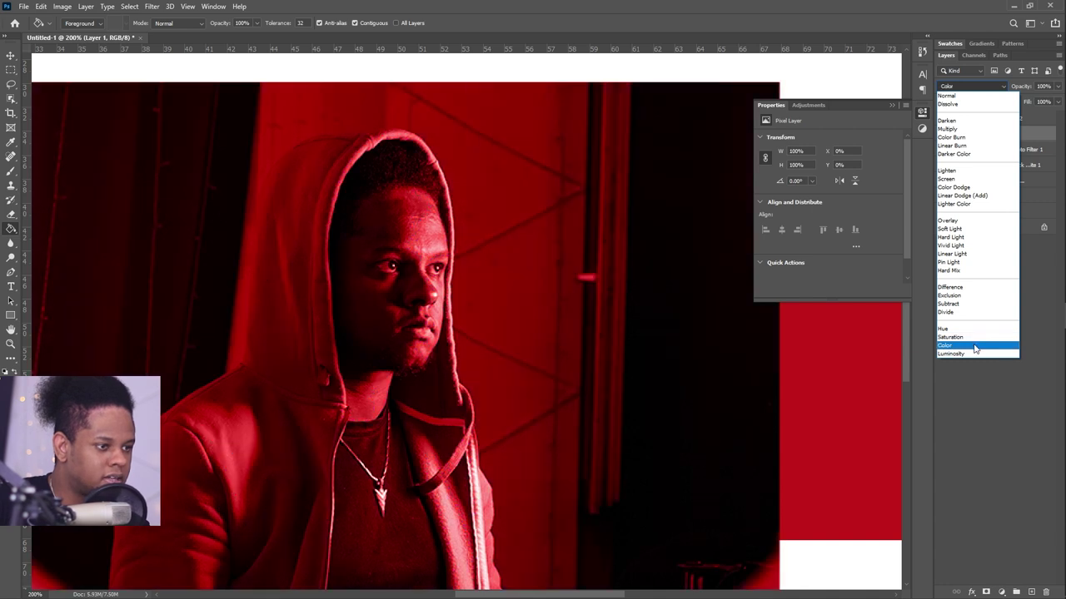
left_click(963, 120)
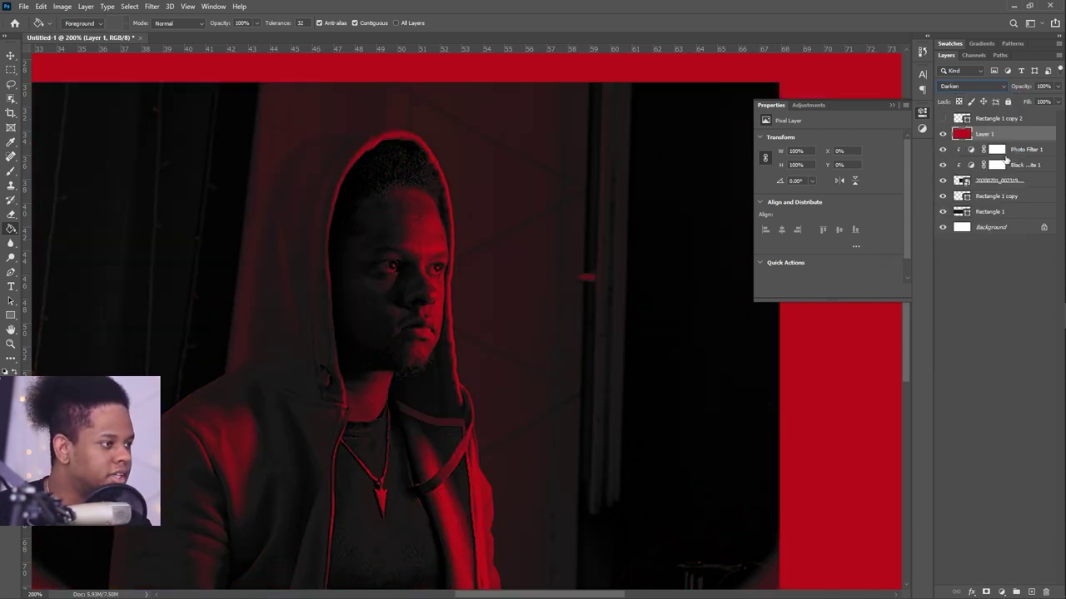
- Lower the Black & White adjustment's Reds value a little further
left_click(1026, 149)
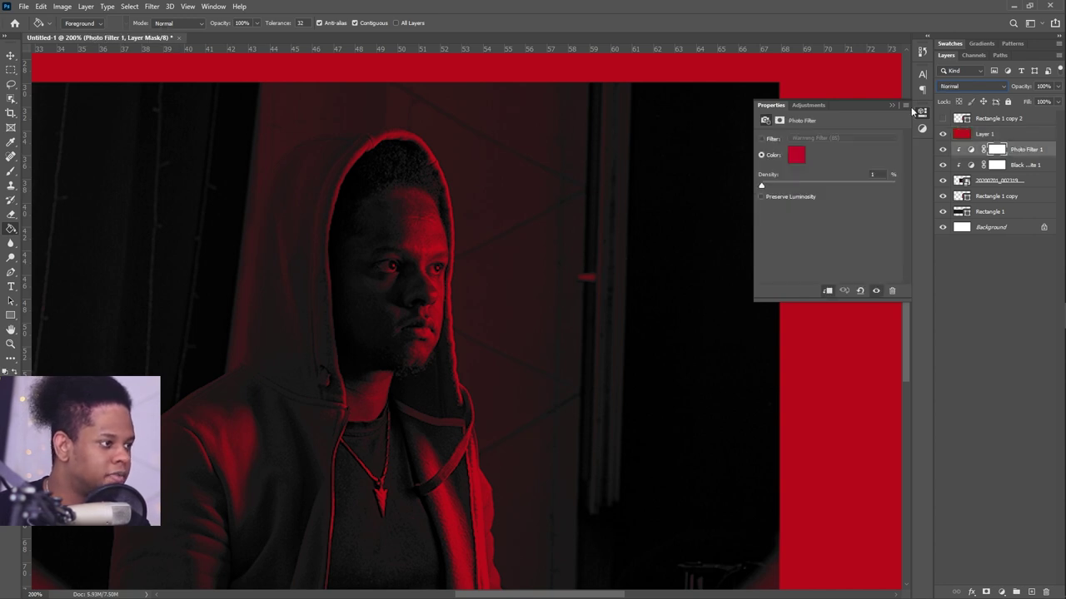
left_click(968, 167)
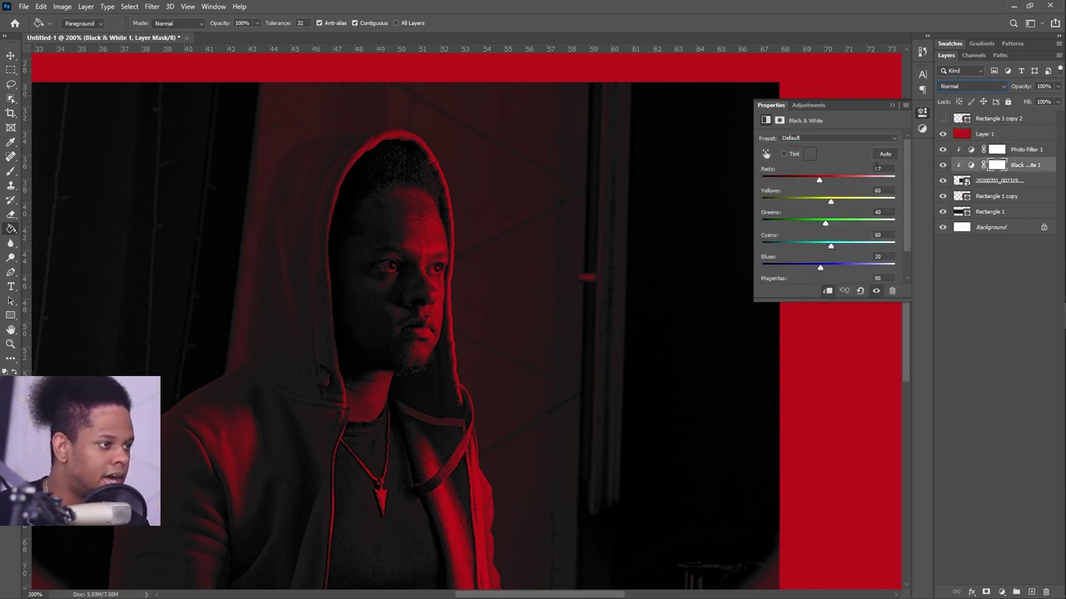
mouse_move(819, 181)
left_mouse_down()
mouse_move(902, 178)
mouse_move(806, 180)
left_mouse_up()
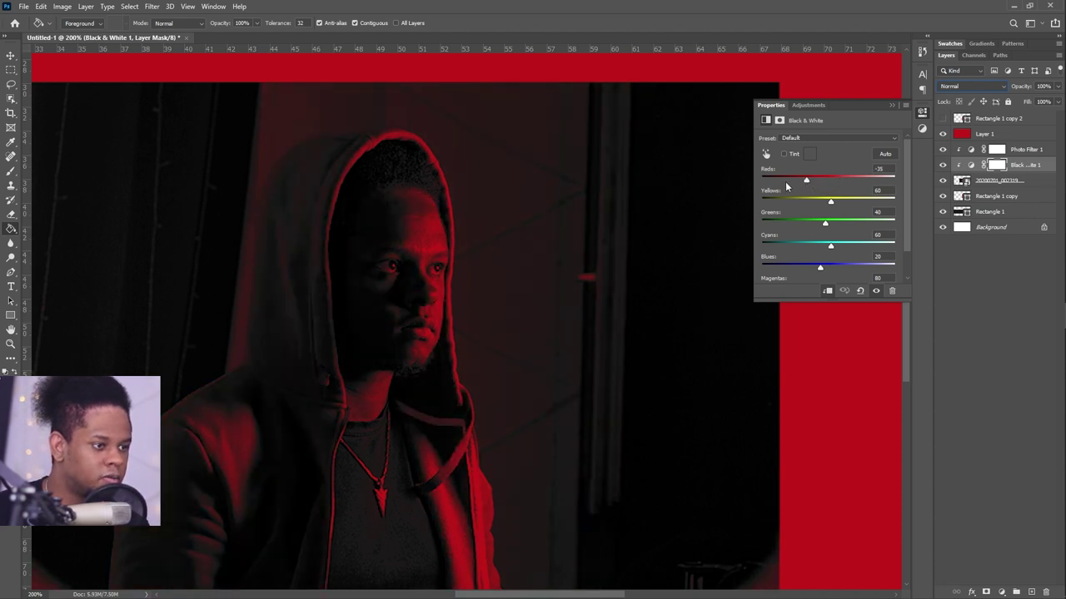
- Add a Levels adjustment to the portrait with the white input level at 225
left_click(999, 180)
left_click(1001, 592)
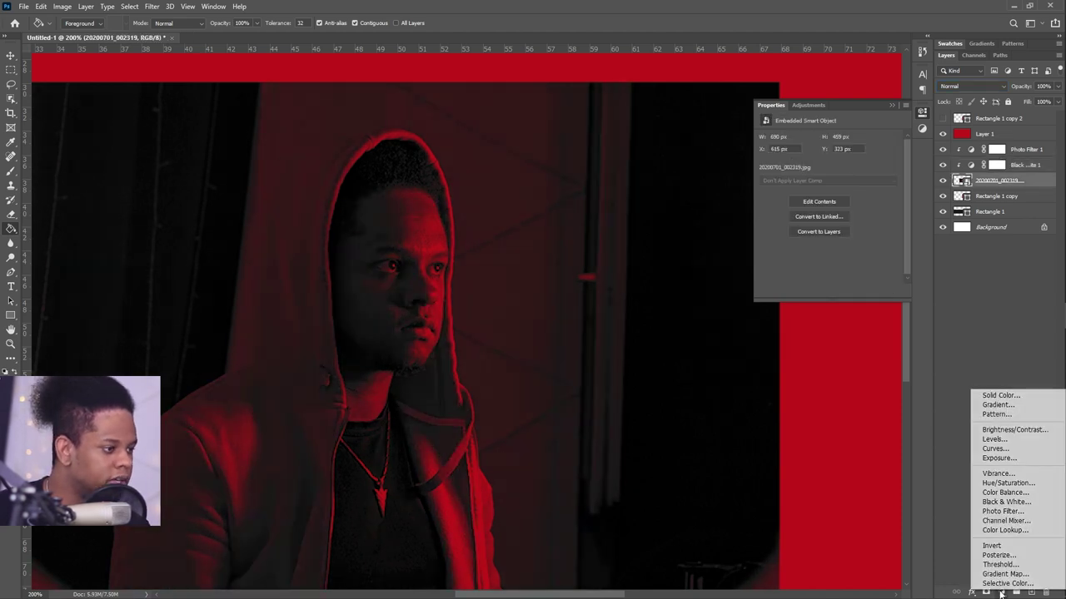
left_click(1010, 439)
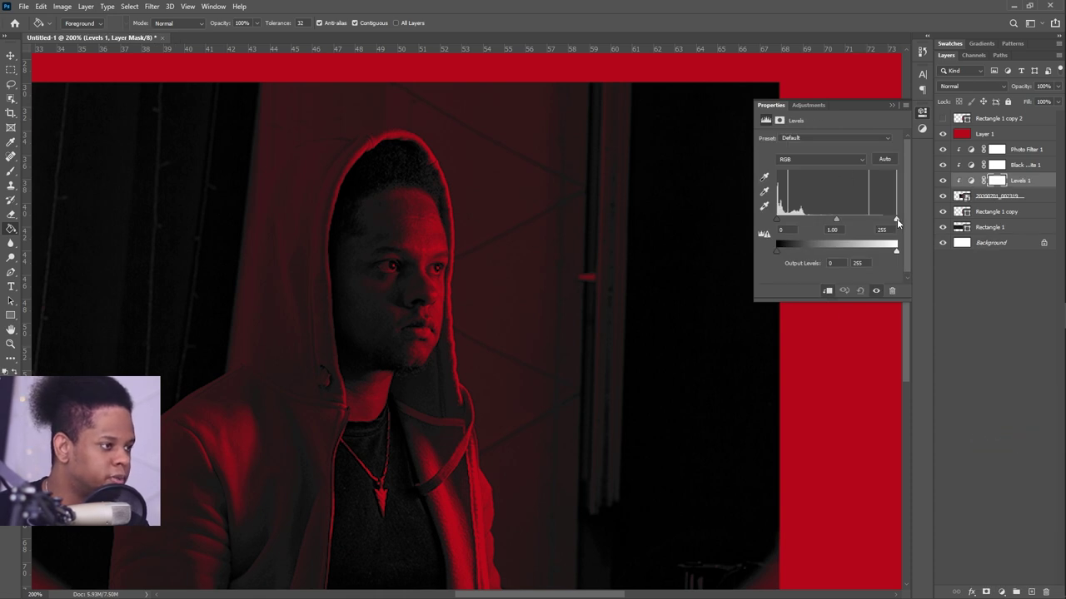
mouse_move(895, 220)
left_mouse_down()
mouse_move(859, 223)
mouse_move(883, 224)
left_mouse_up()
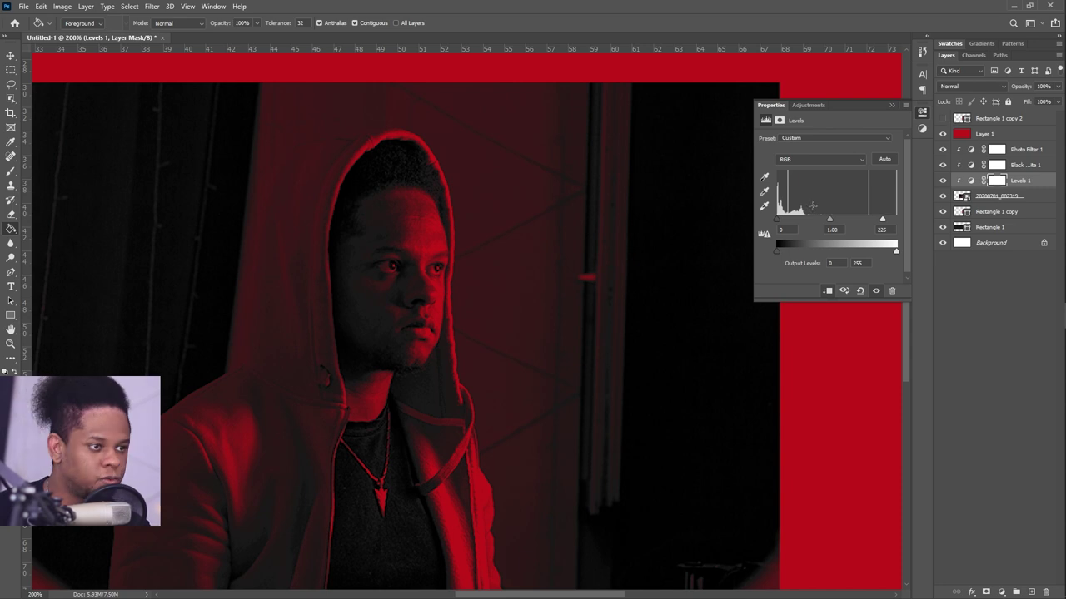
- Clip the red Layer 1 fill to the portrait photo below it
key("ctrl+alt+shift+a")
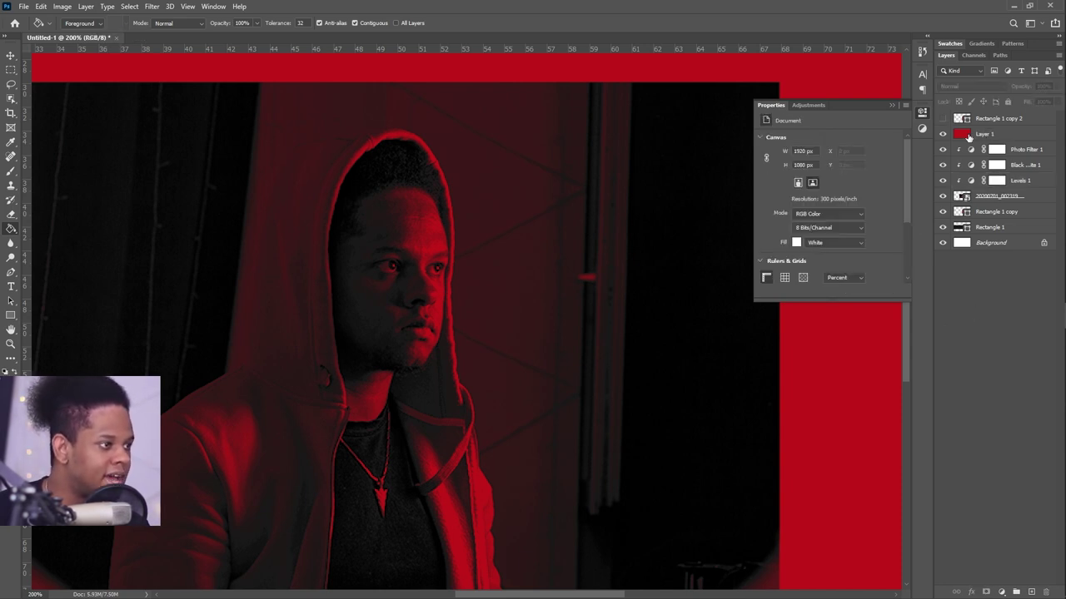
left_click(941, 135)
left_click(942, 135)
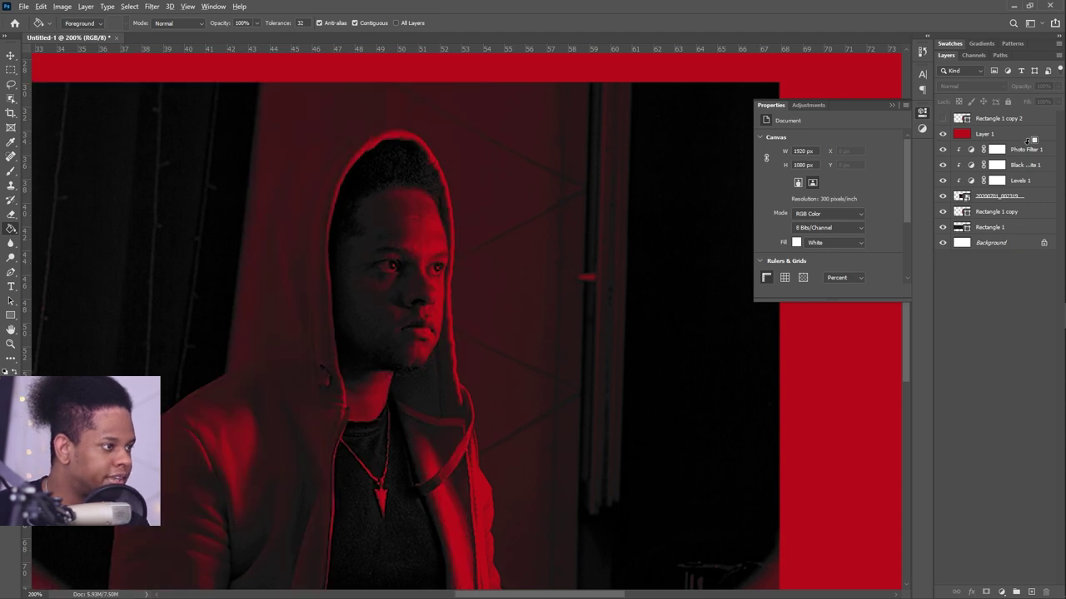
key("ctrl+alt+g")
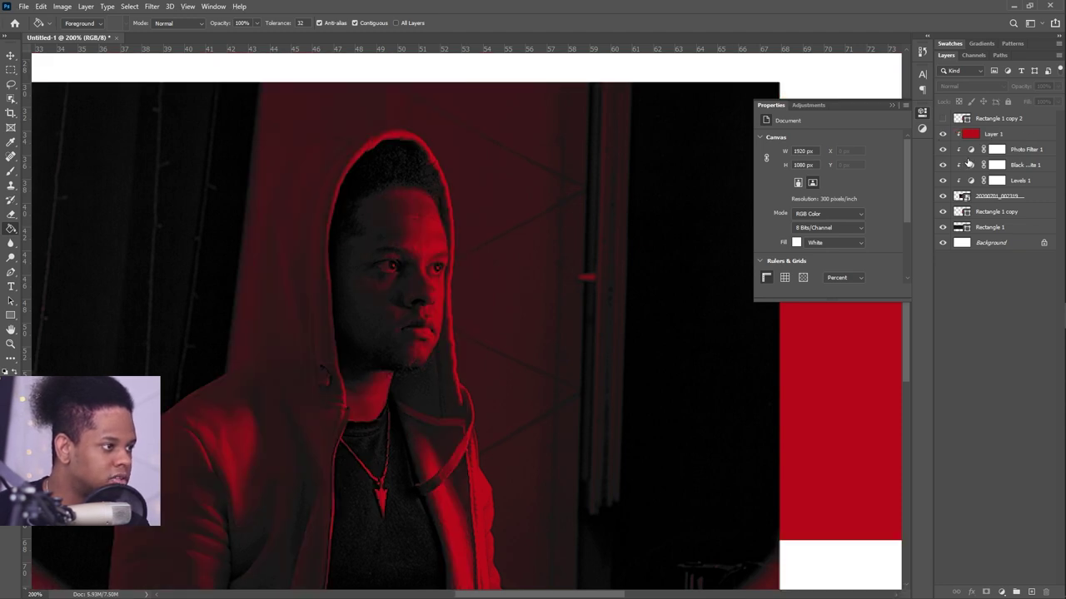
- Hide Layer 1, Photo Filter, Black & White and Levels to reveal the original photo
scroll(471, 298, "down", 2)
scroll(470, 298, "up", 1)
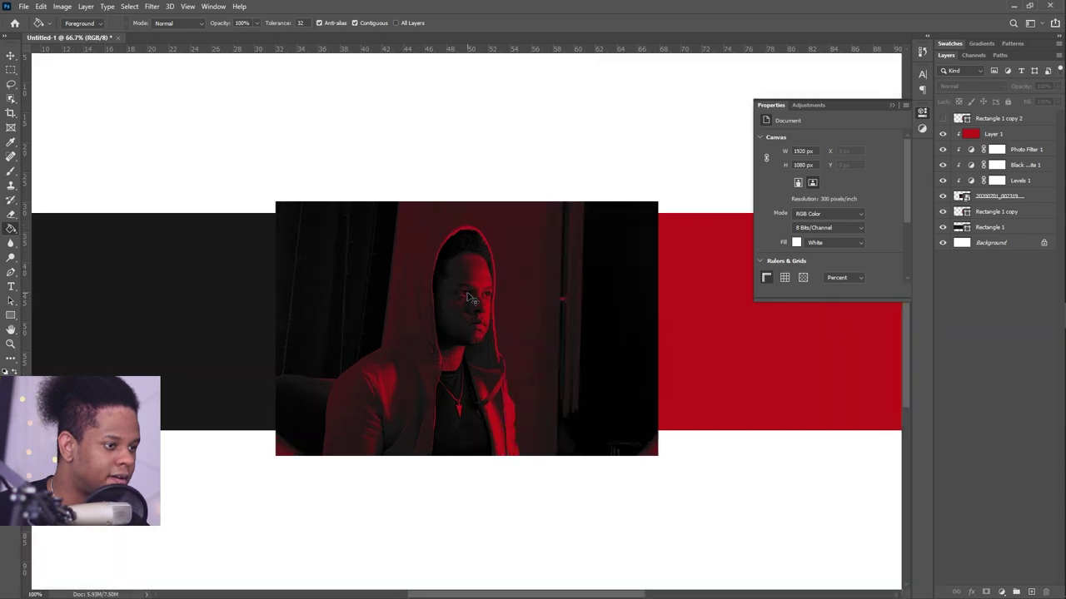
key("ctrl+plus")
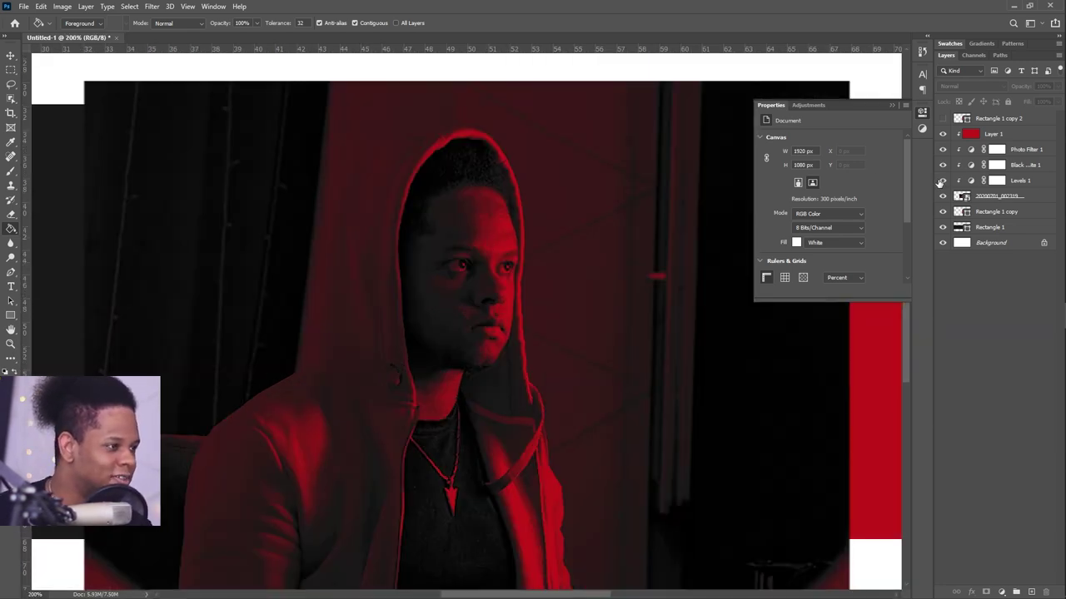
left_click_drag(941, 180, 942, 134)
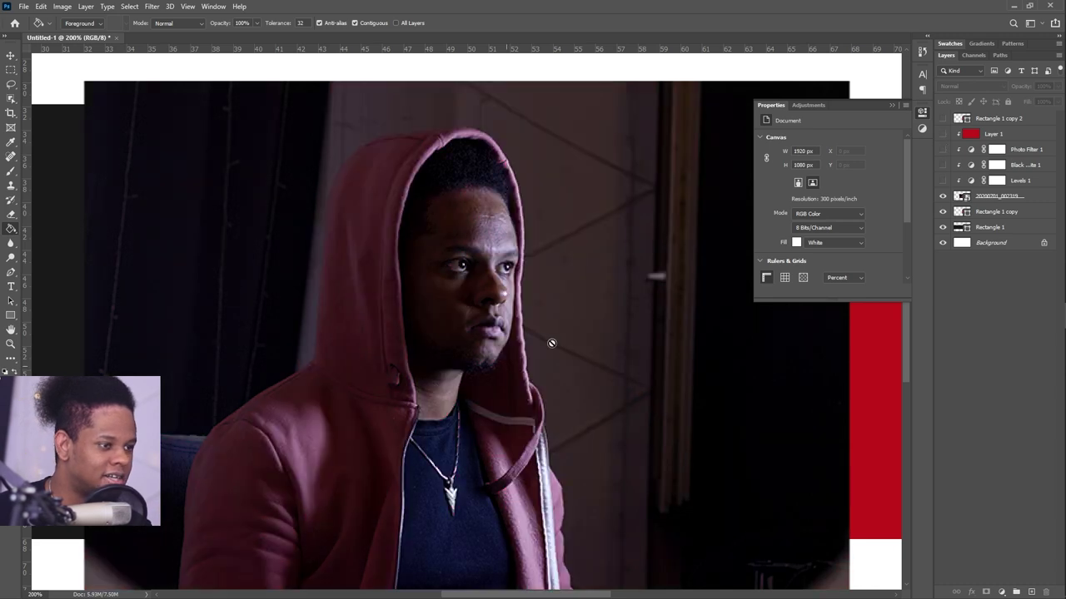
- Select the hooded man with Object Selection, adding the top of the hood
left_click(10, 98)
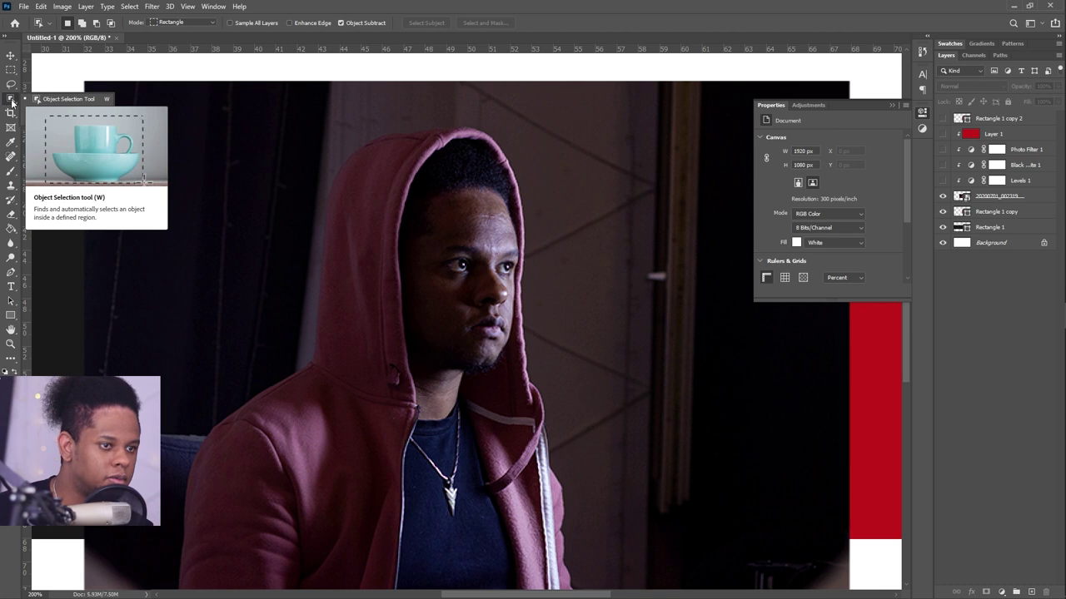
right_click(10, 99)
left_click(263, 366)
key("ctrl+minus")
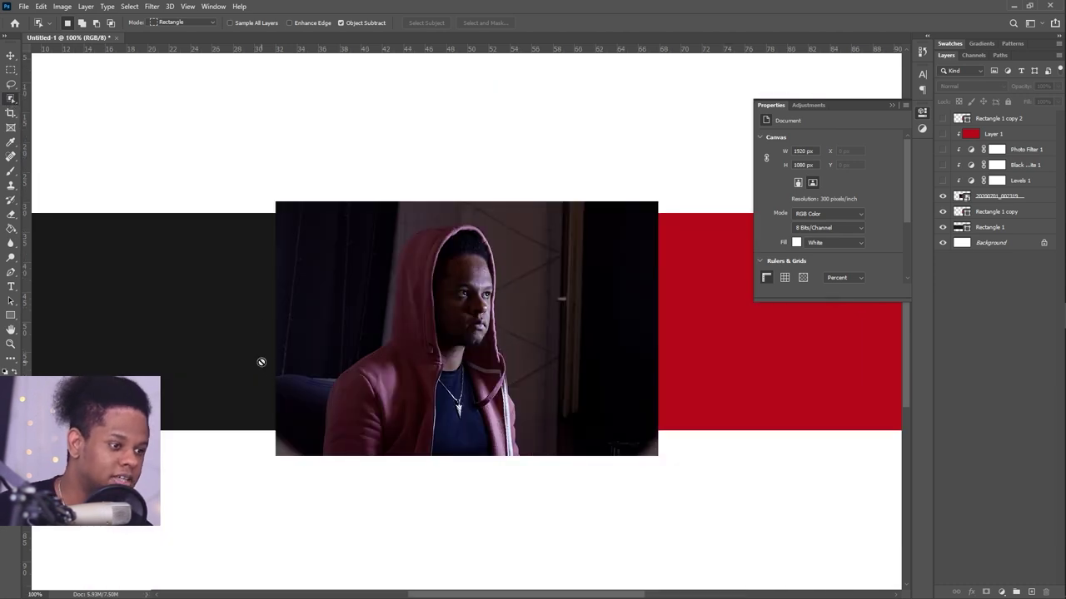
left_click_drag(315, 219, 542, 524)
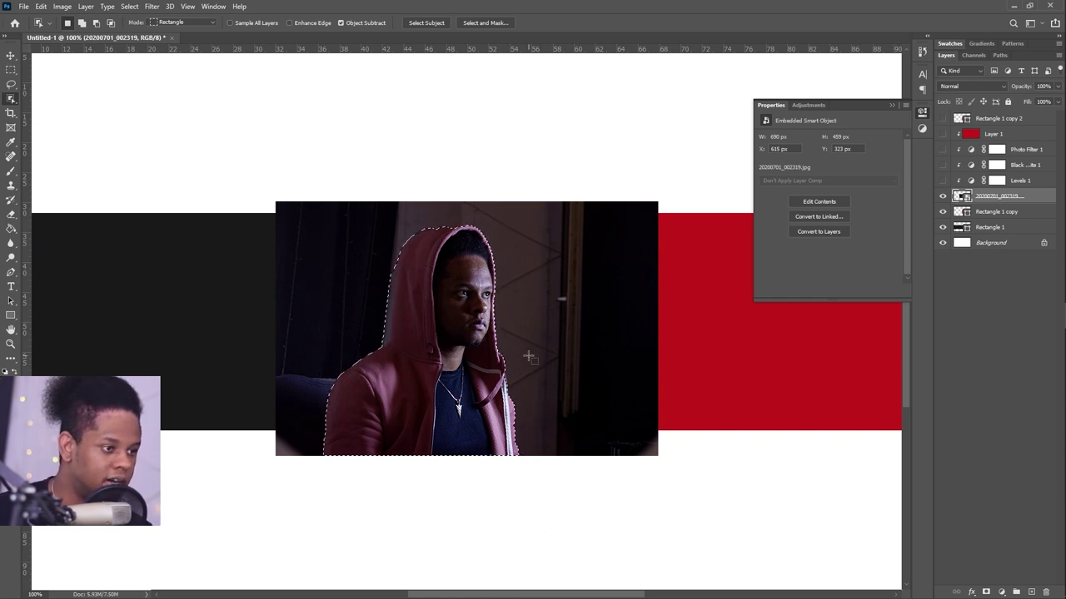
key("ctrl+plus")
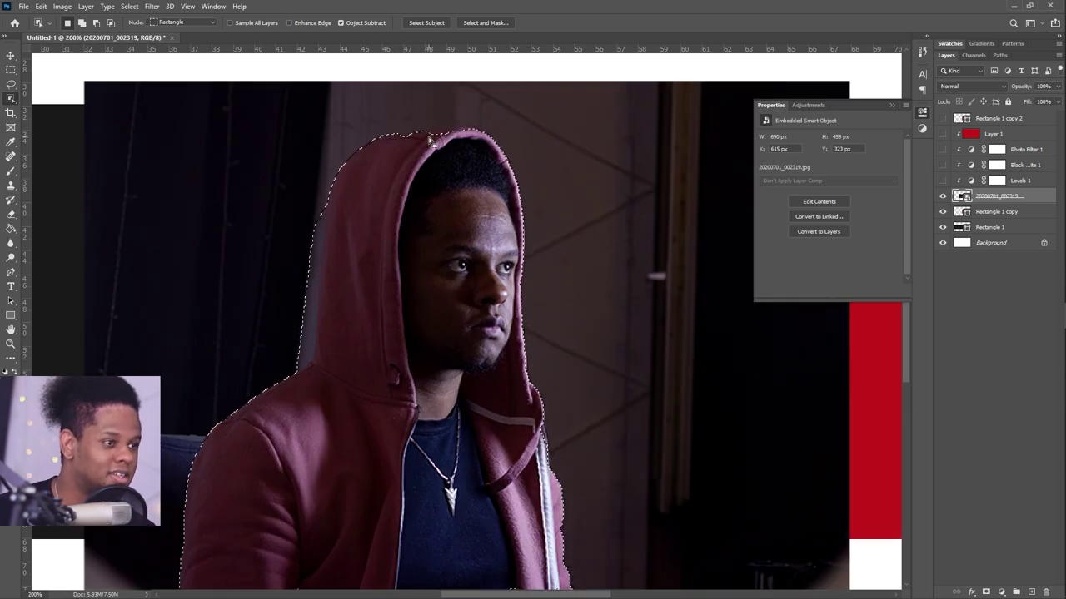
key("shift")
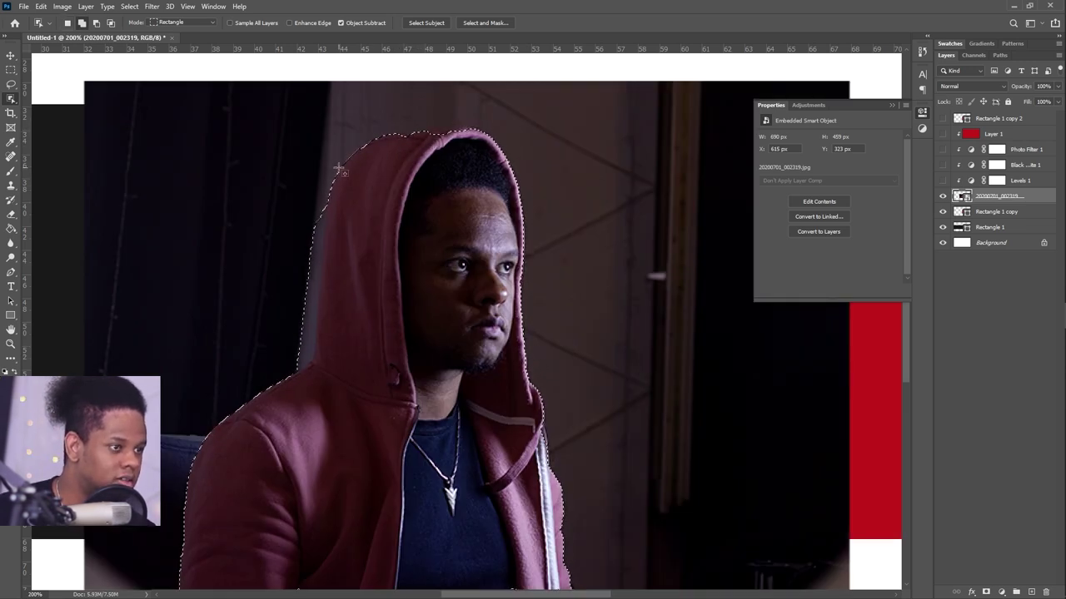
left_click_drag(397, 131, 471, 146)
- Refine the selection in Select and Mask over a white preview: Smooth 11, Contrast 21%, Shift Edge -17%
left_click(151, 6)
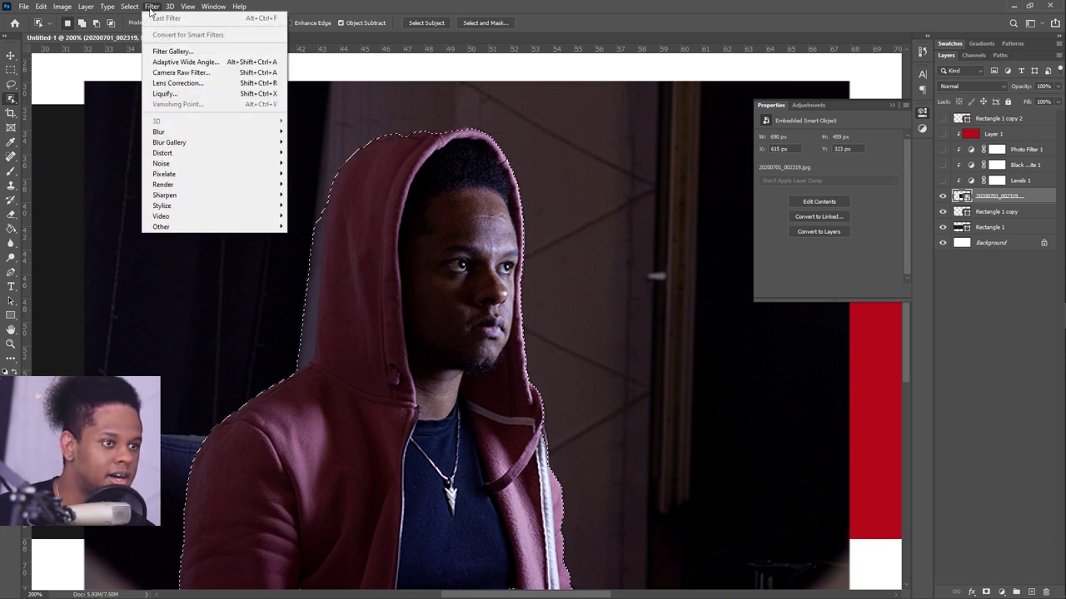
mouse_move(131, 10)
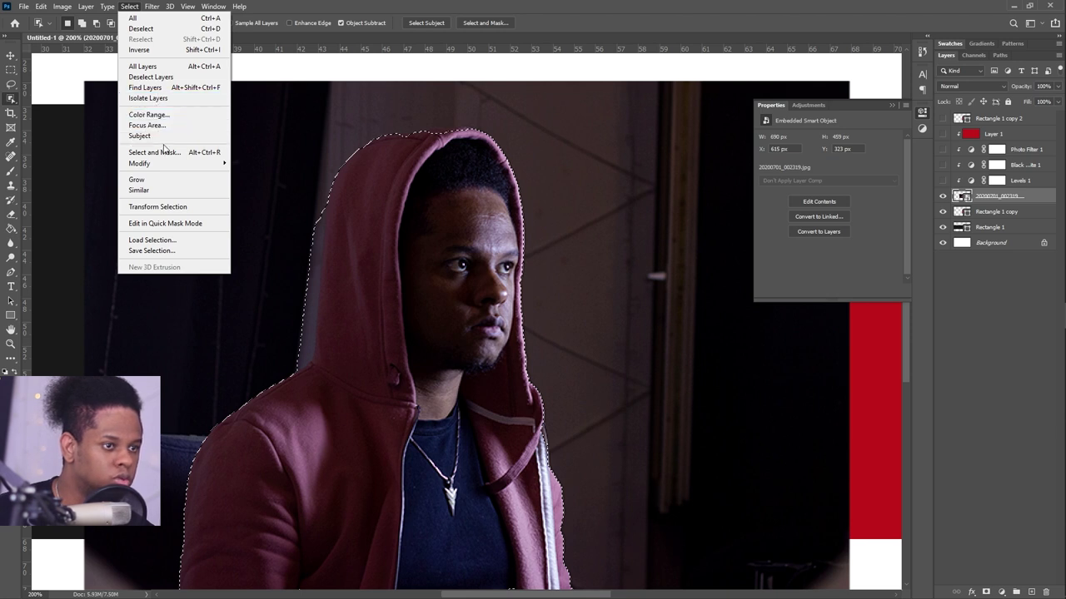
left_click(176, 153)
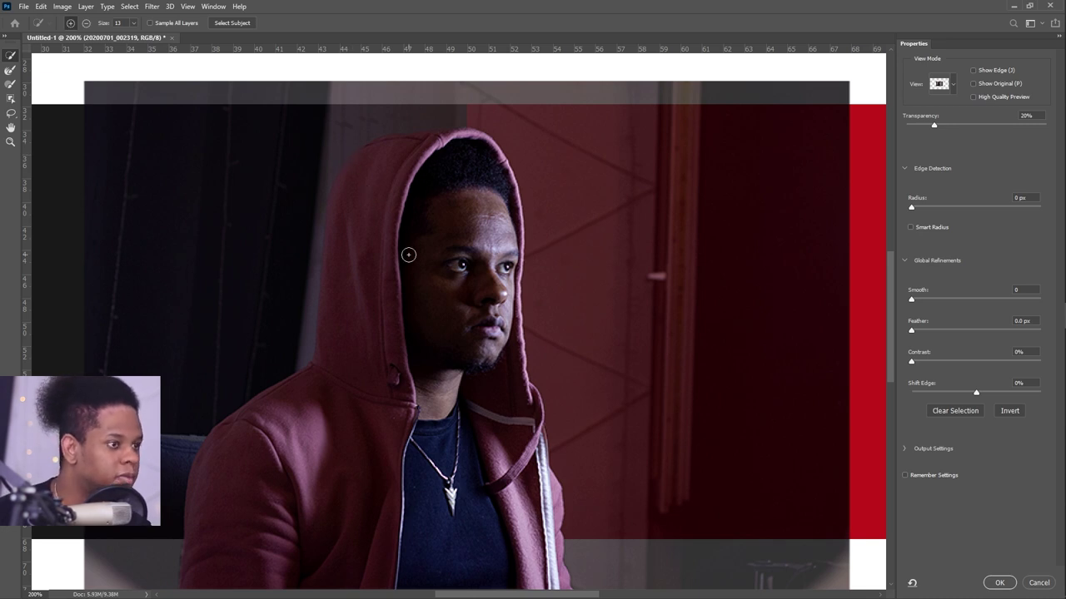
left_click(951, 90)
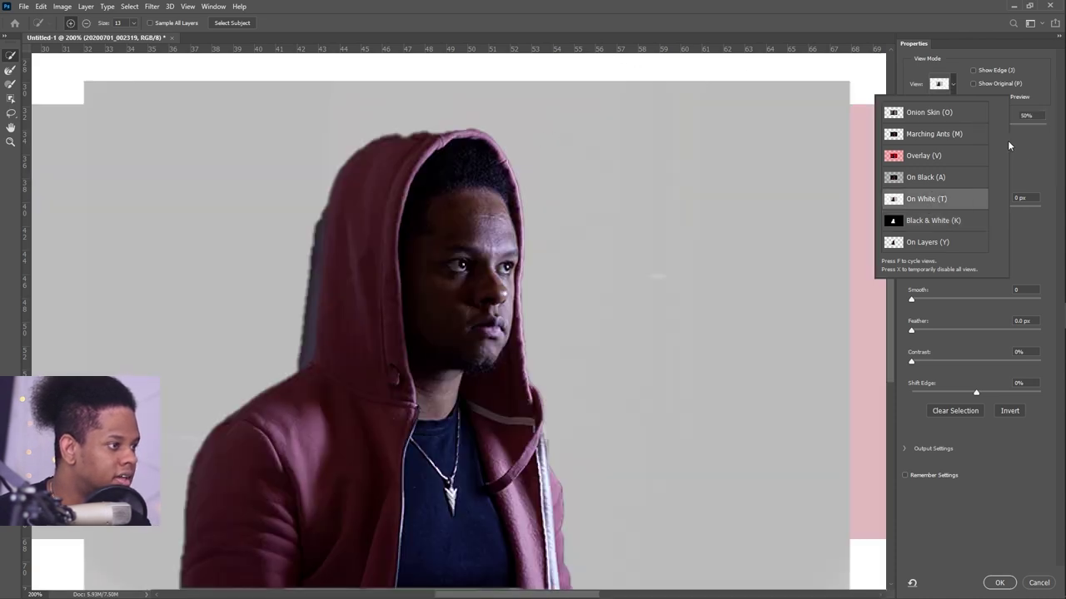
left_click(1039, 147)
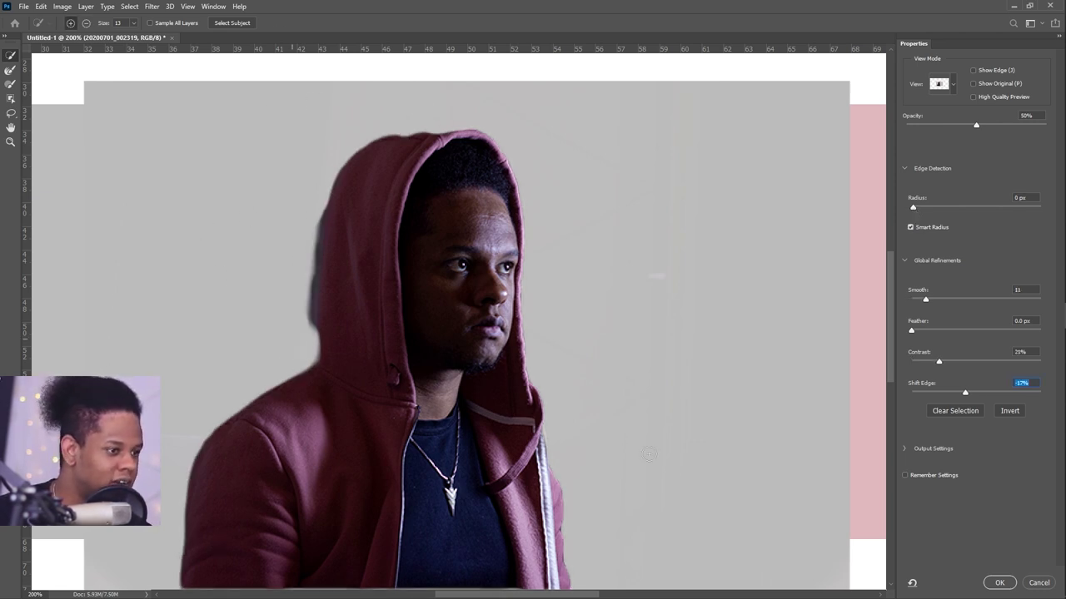
left_click(997, 583)
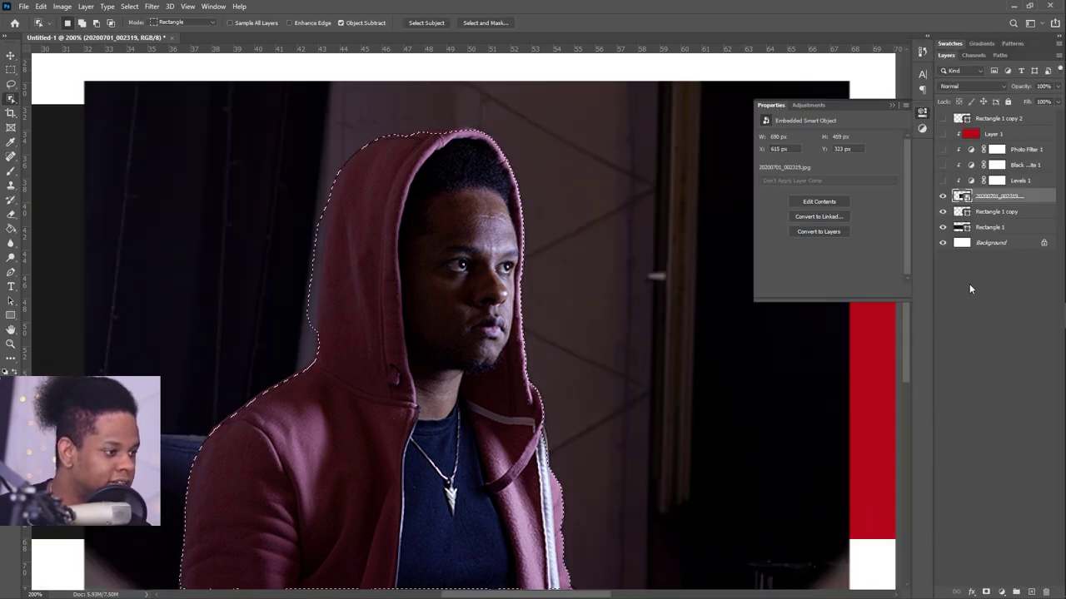
- Add a layer mask to the photo and set a 34 px brush at 100% opacity for its edges
left_click(985, 592)
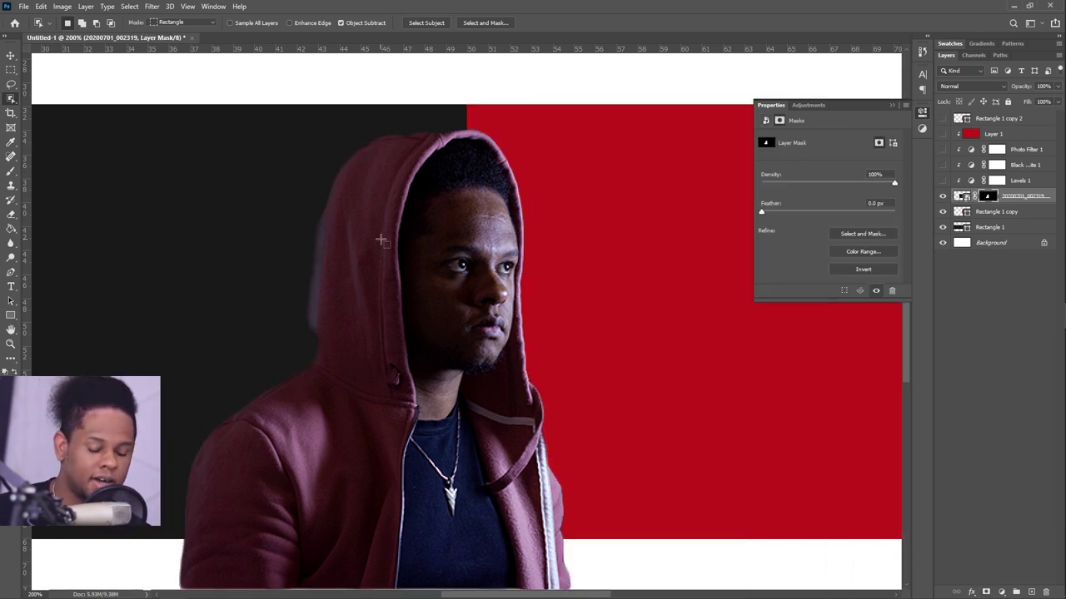
key("b")
right_click(407, 237)
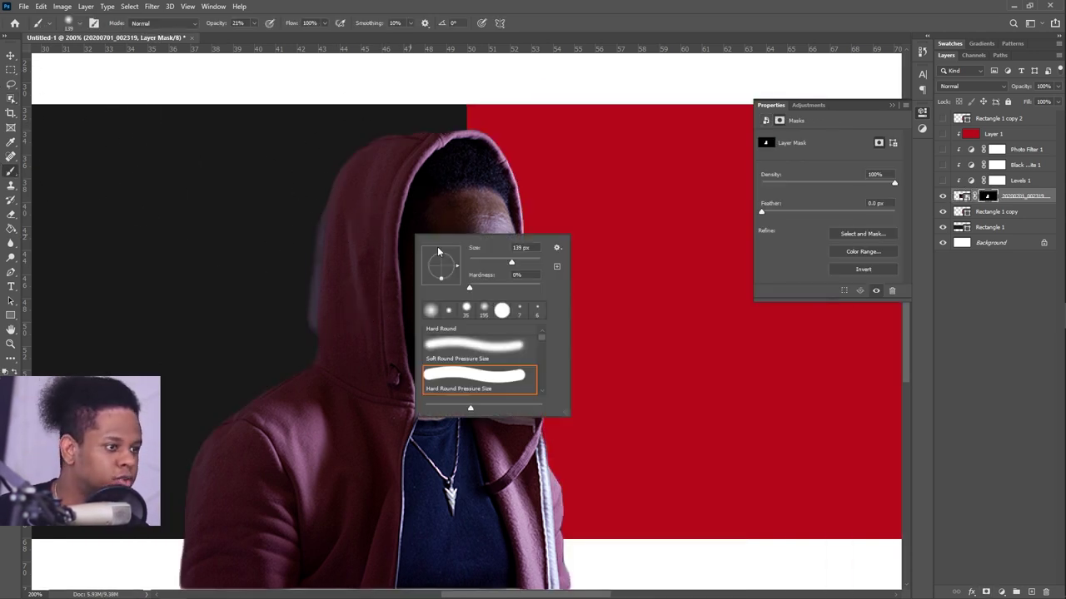
left_click_drag(505, 261, 482, 271)
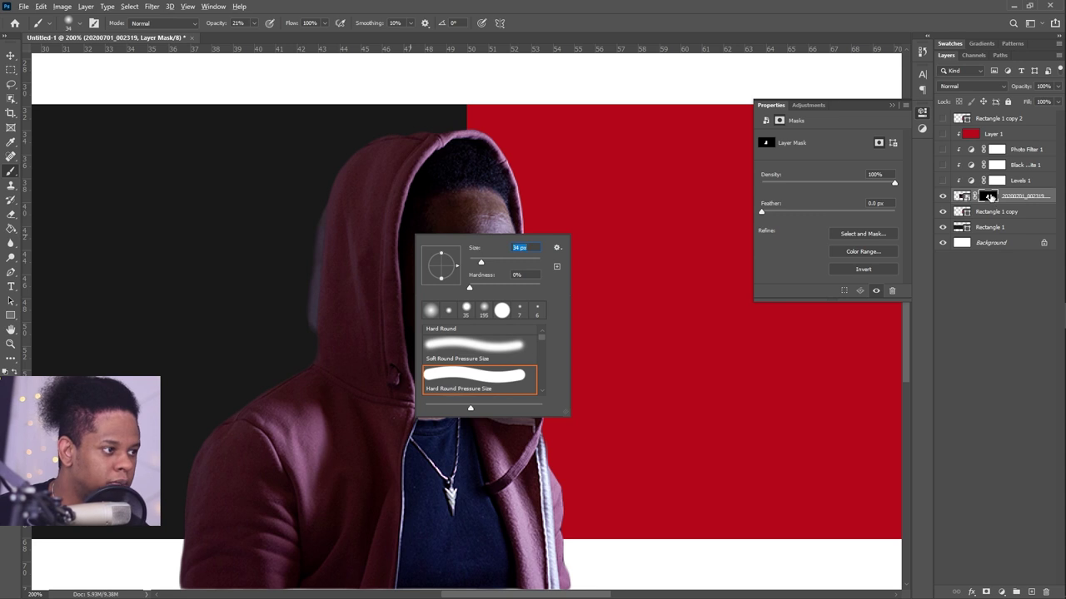
left_click(989, 197, "alt")
left_click(989, 196, "alt")
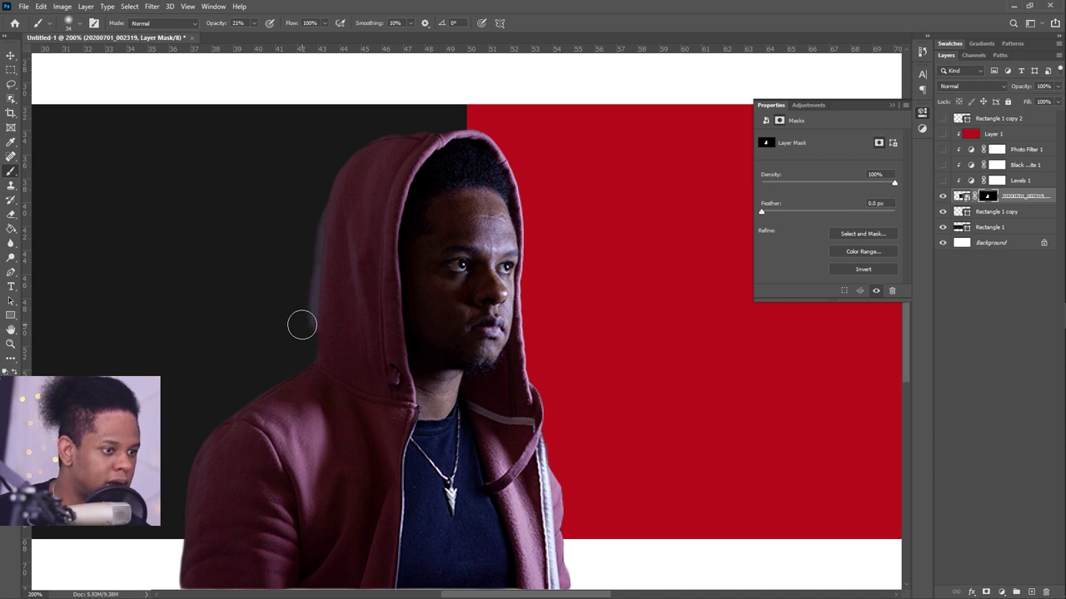
left_click(254, 23)
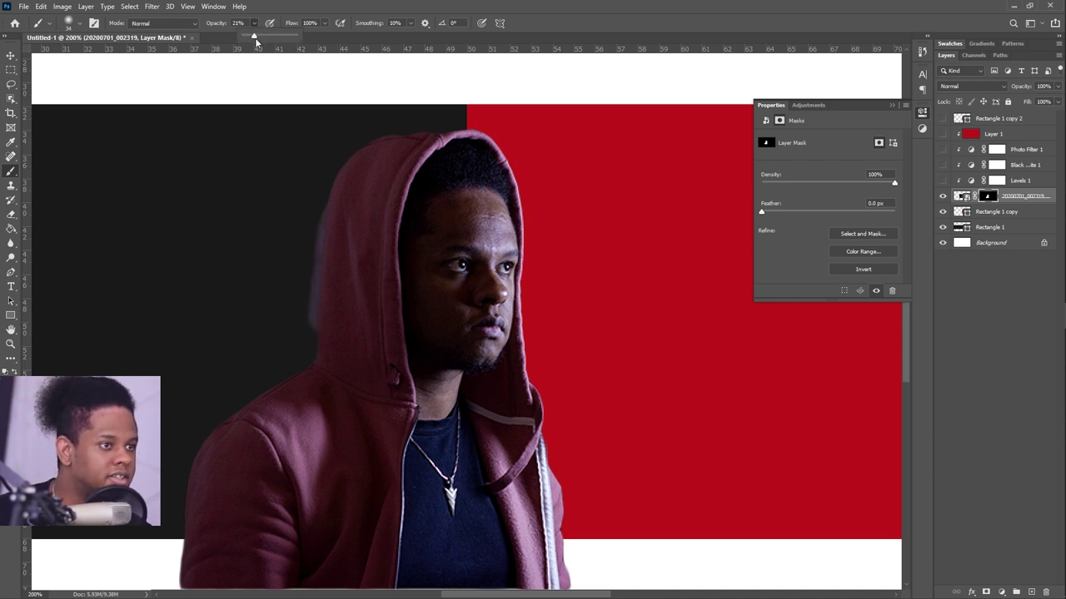
left_click_drag(254, 38, 416, 40)
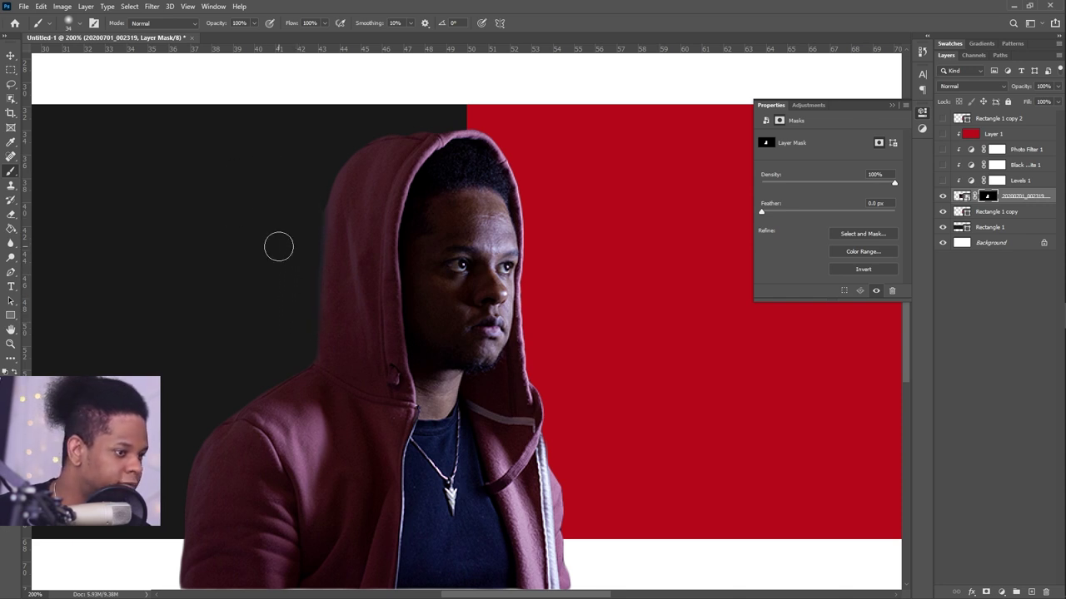
key("ctrl+minus")
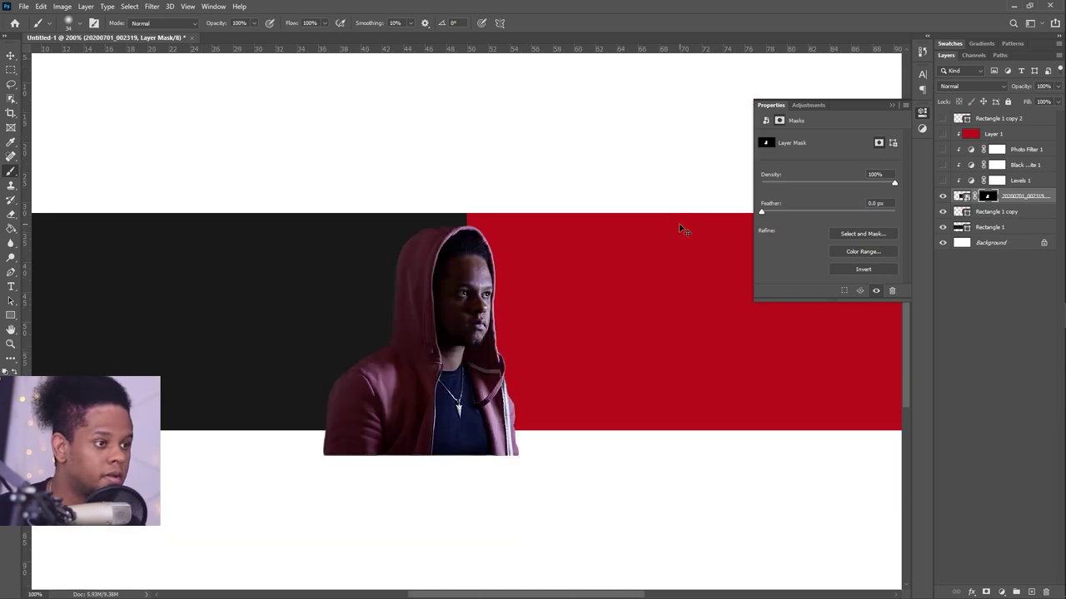
- Turn Levels 1, Black & White 1, Photo Filter 1 and red Layer 1 back on, selecting Layer 1
left_click(944, 180)
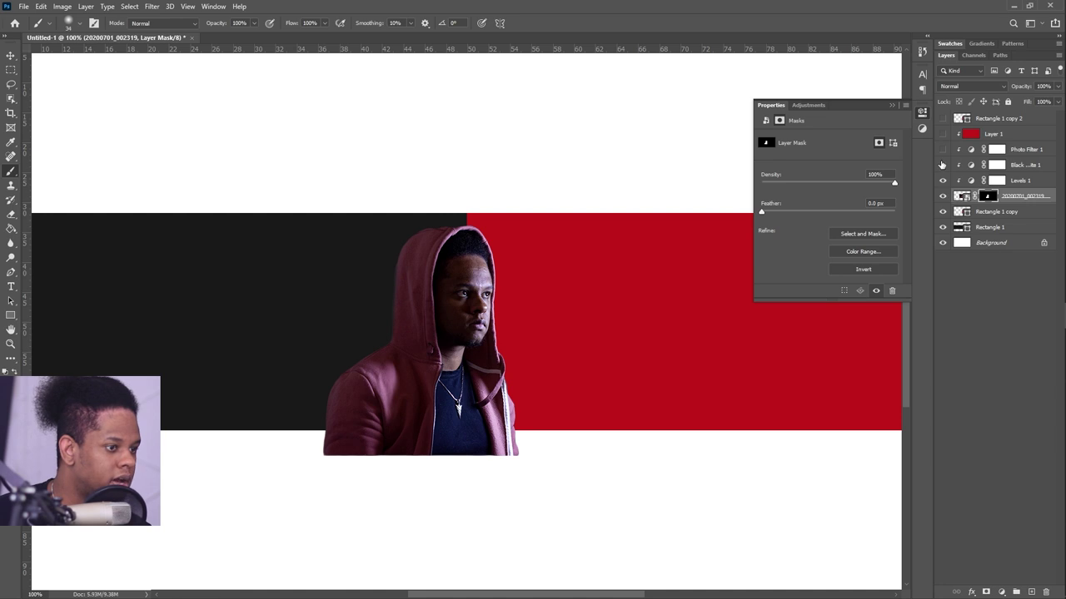
left_click(943, 165)
left_click(942, 149)
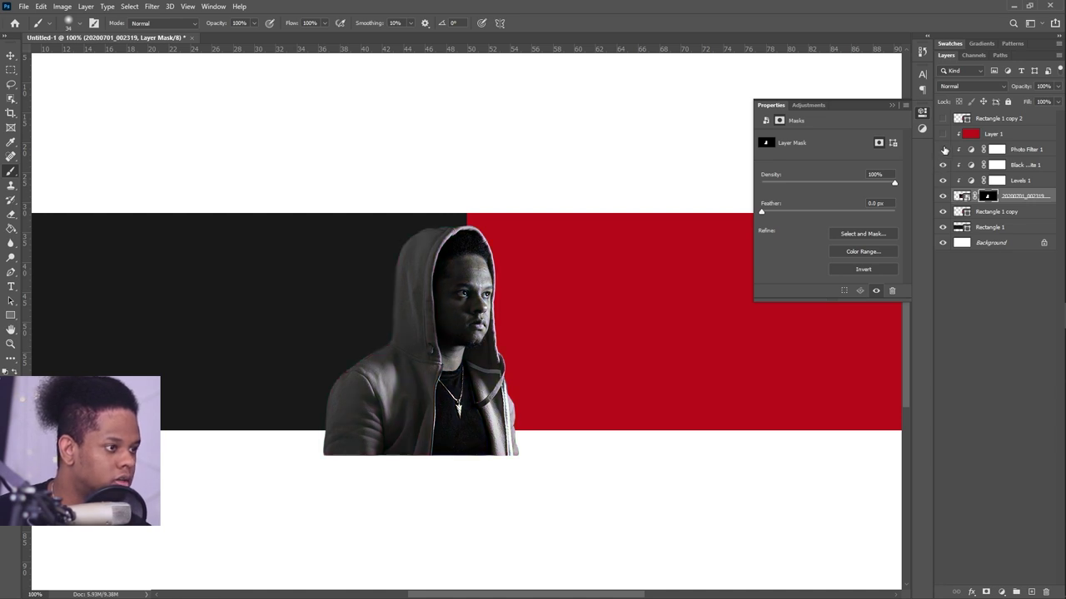
left_click(942, 134)
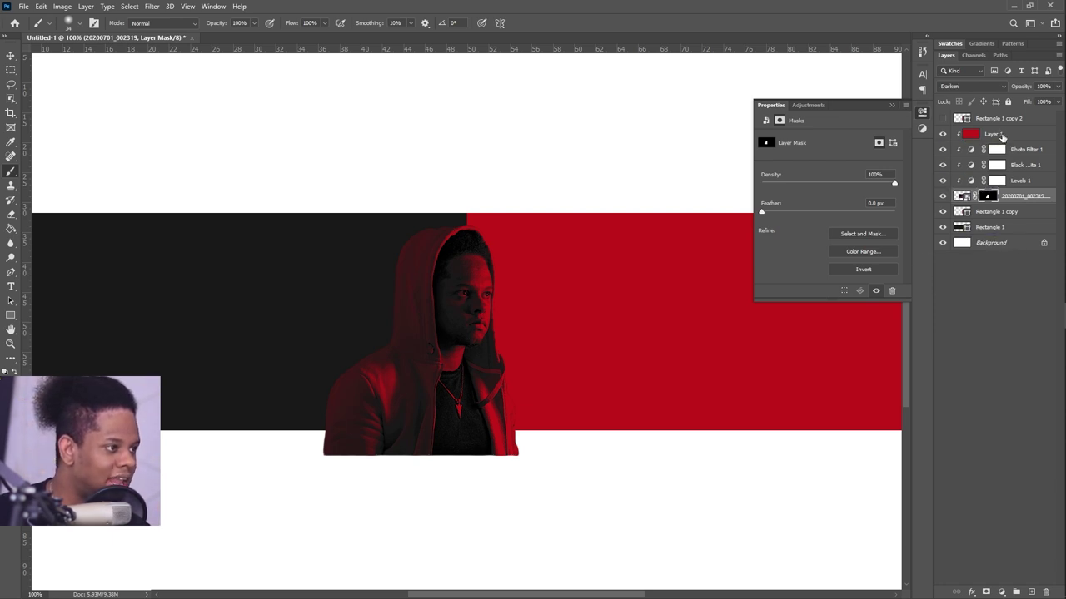
left_click(1001, 134)
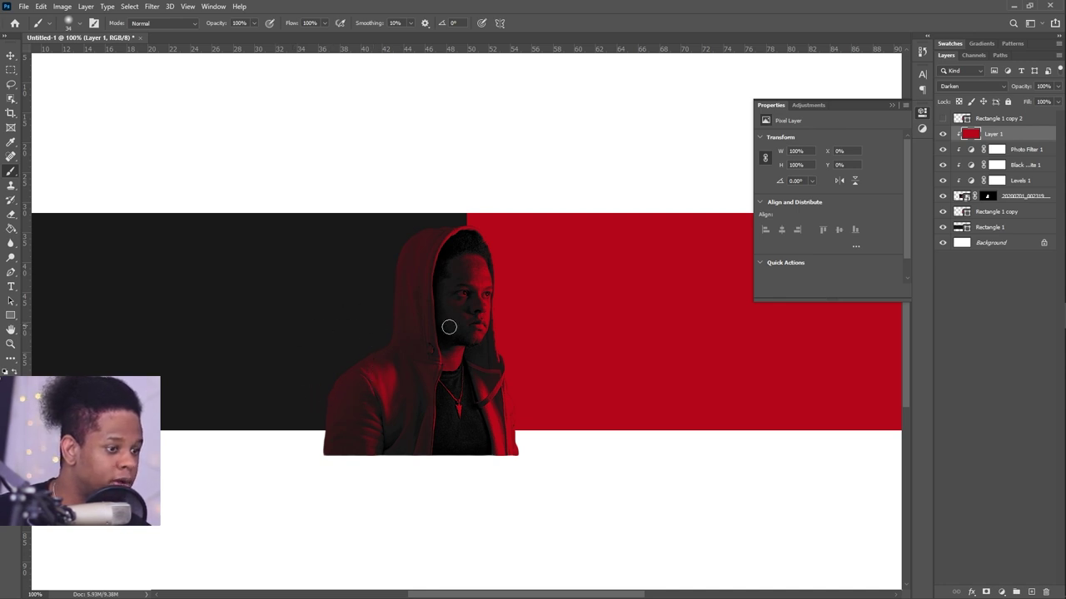
left_click(1001, 592)
- Add a Curves adjustment pulled down to darken, and invert its mask
left_click(995, 452)
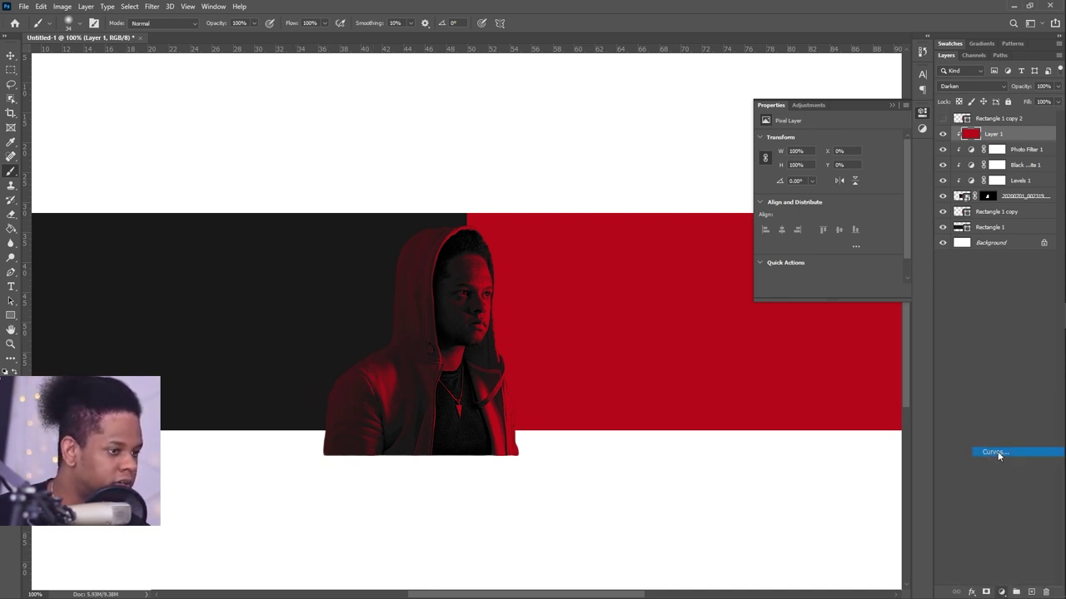
left_click_drag(827, 237, 826, 260)
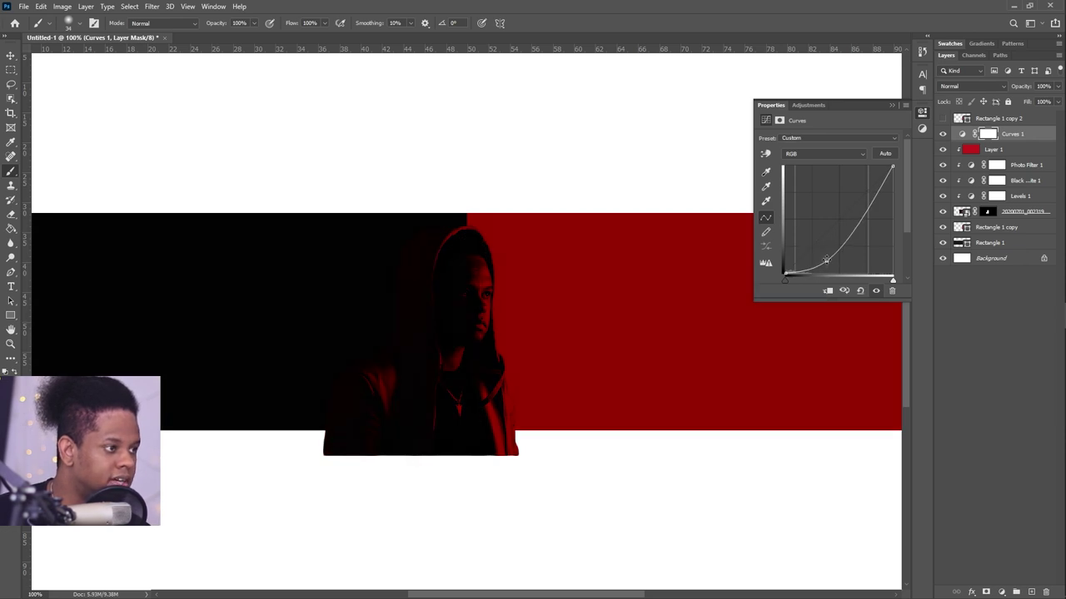
left_click(988, 138)
key("ctrl+i")
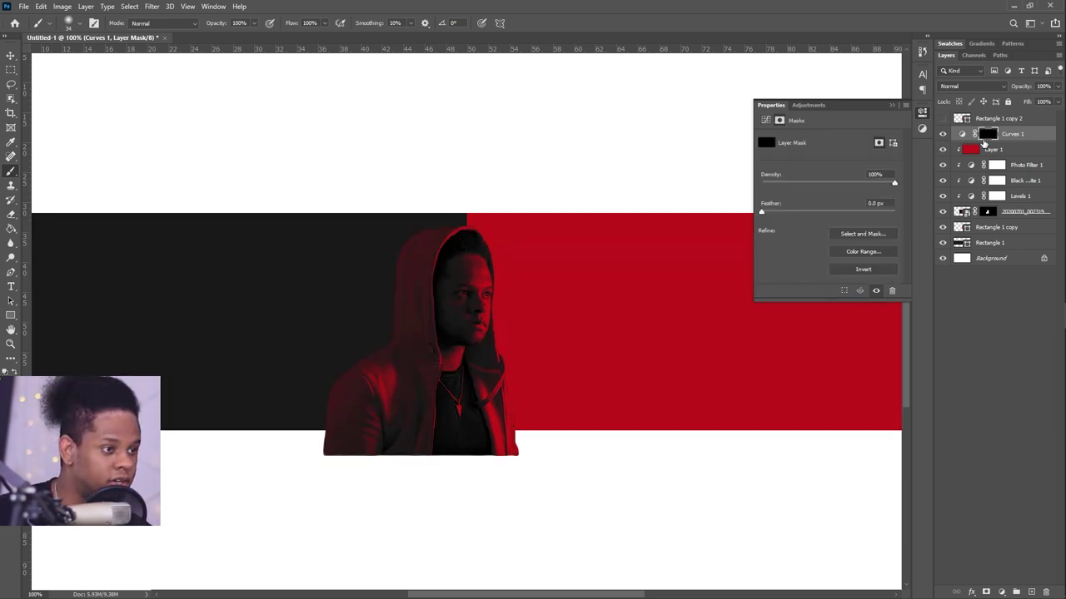
- Draw a gradient on the Curves mask fading from the left edge into the hoodie
key("g")
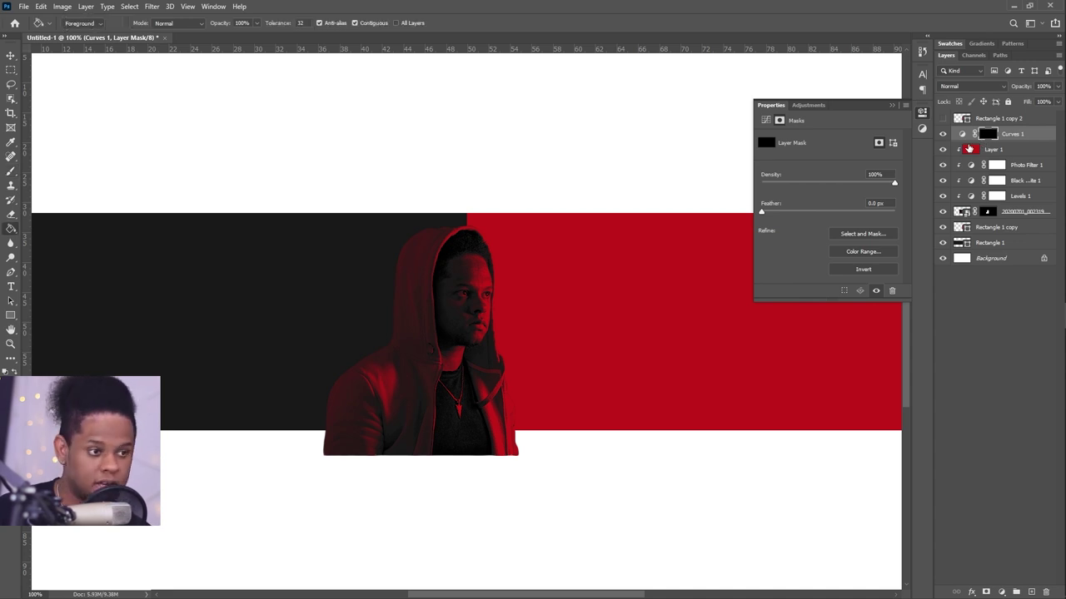
right_click(11, 235)
left_click(47, 228)
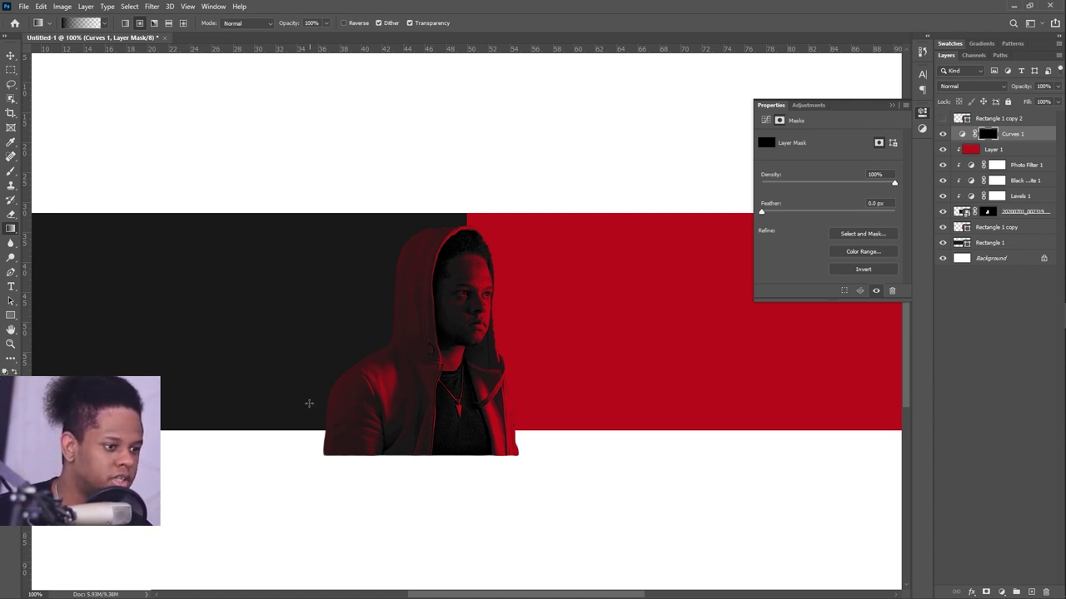
left_click_drag(301, 400, 432, 399)
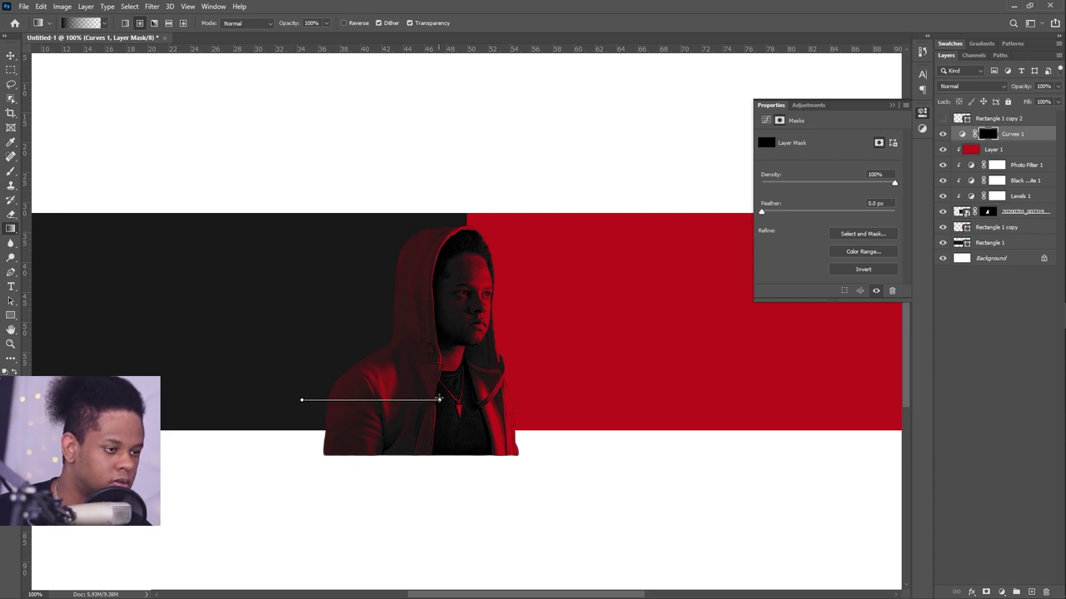
left_click_drag(443, 400, 443, 398)
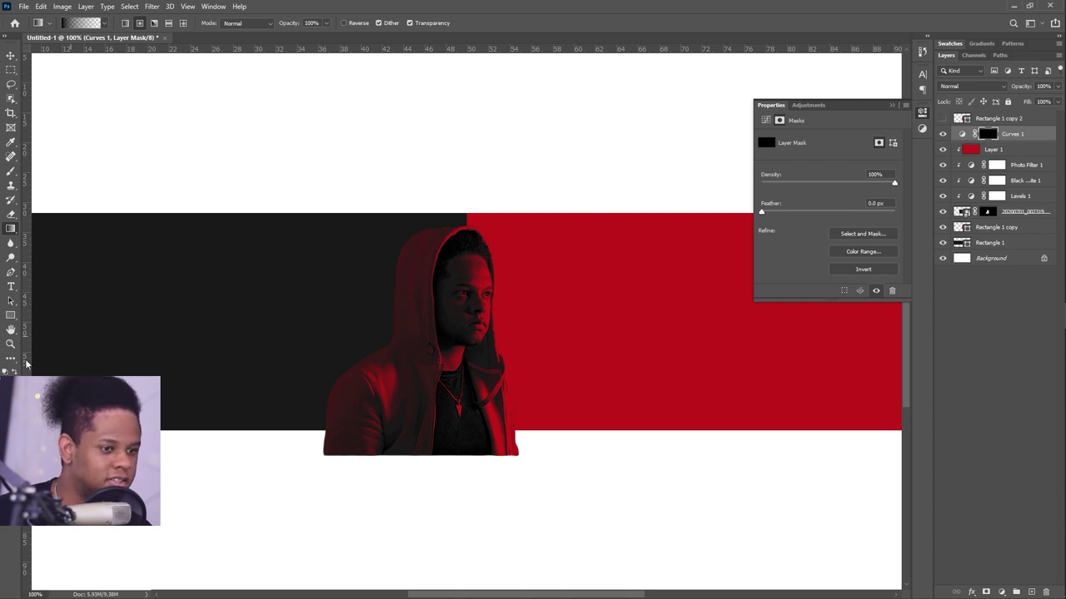
key("x")
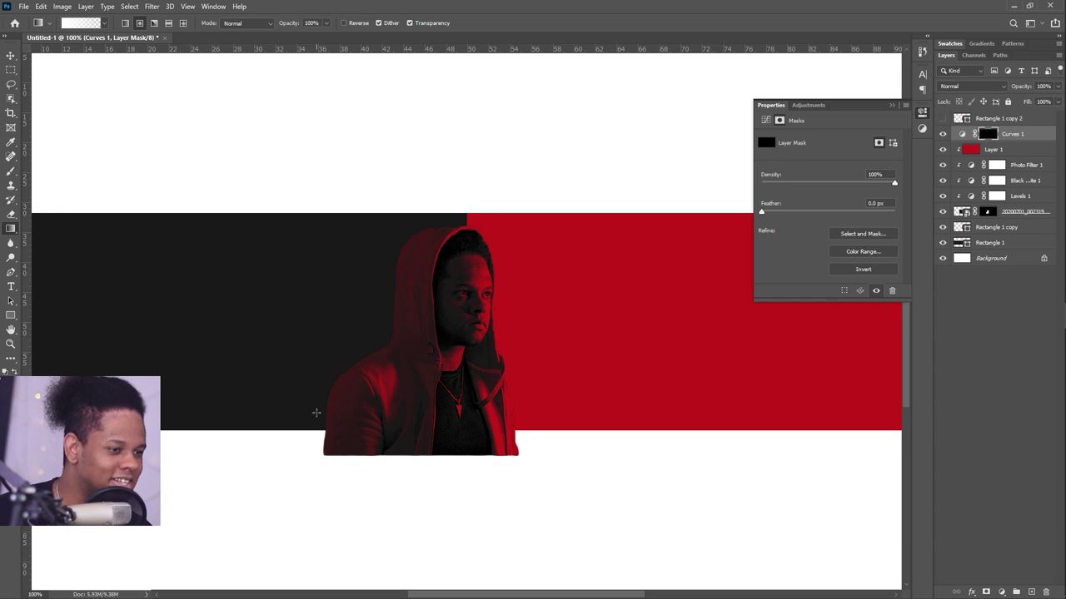
left_click_drag(316, 413, 405, 410)
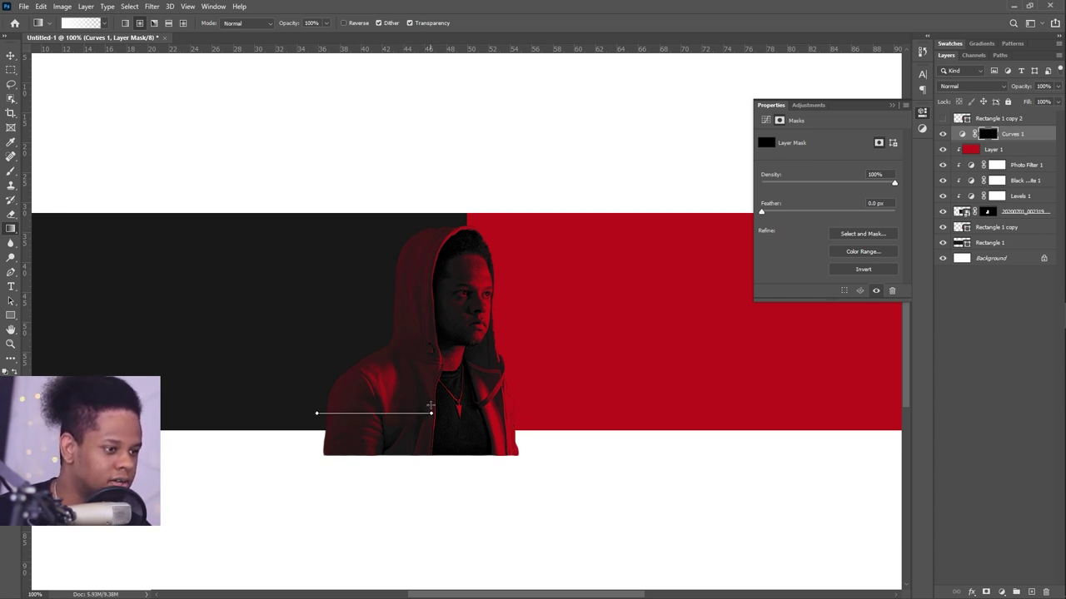
left_click_drag(444, 405, 445, 408)
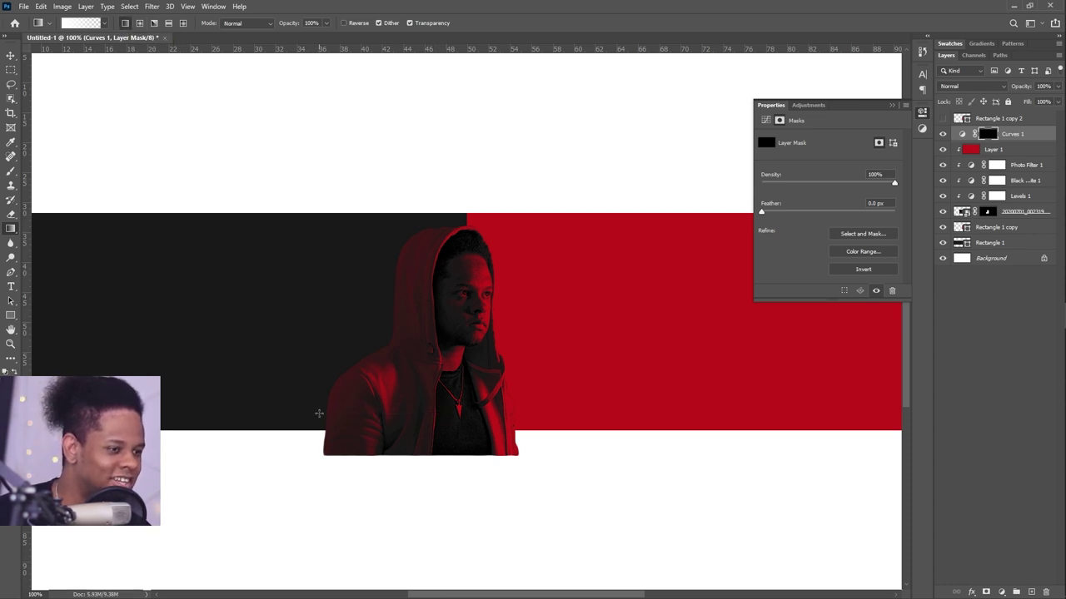
left_click_drag(319, 413, 467, 410)
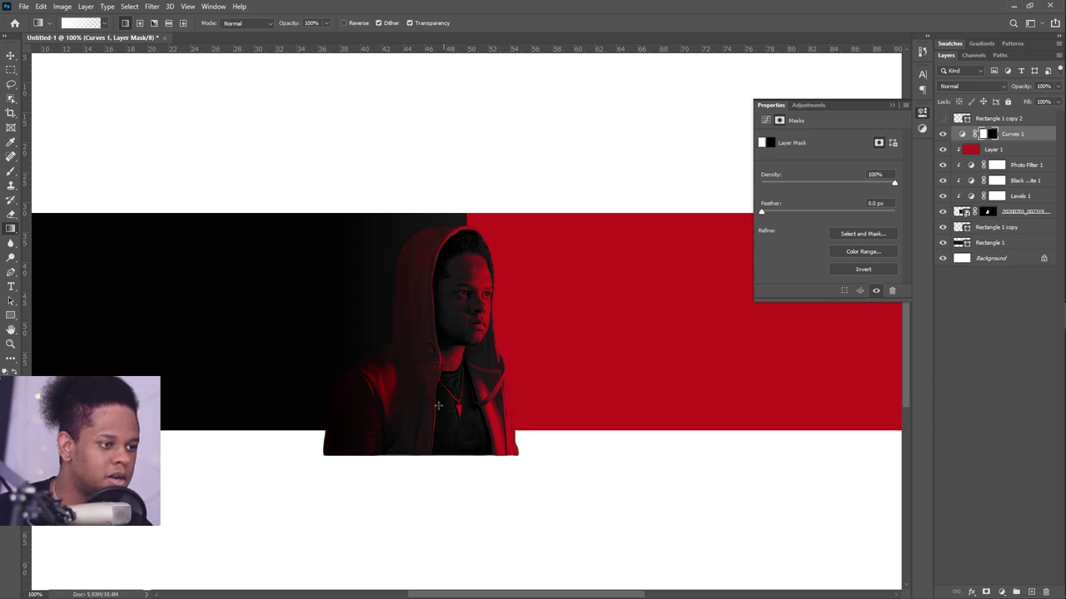
- Move the hooded man photo and Curves 1 together slightly left and up, then close Properties
key("ctrl+plus")
left_click(1024, 211)
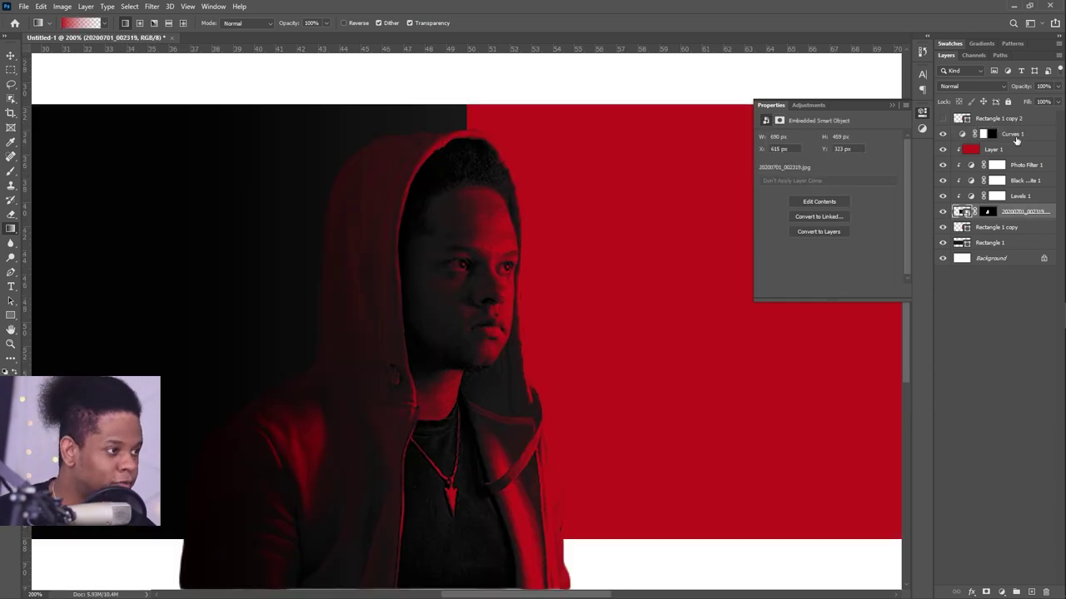
left_click(1018, 137, "ctrl")
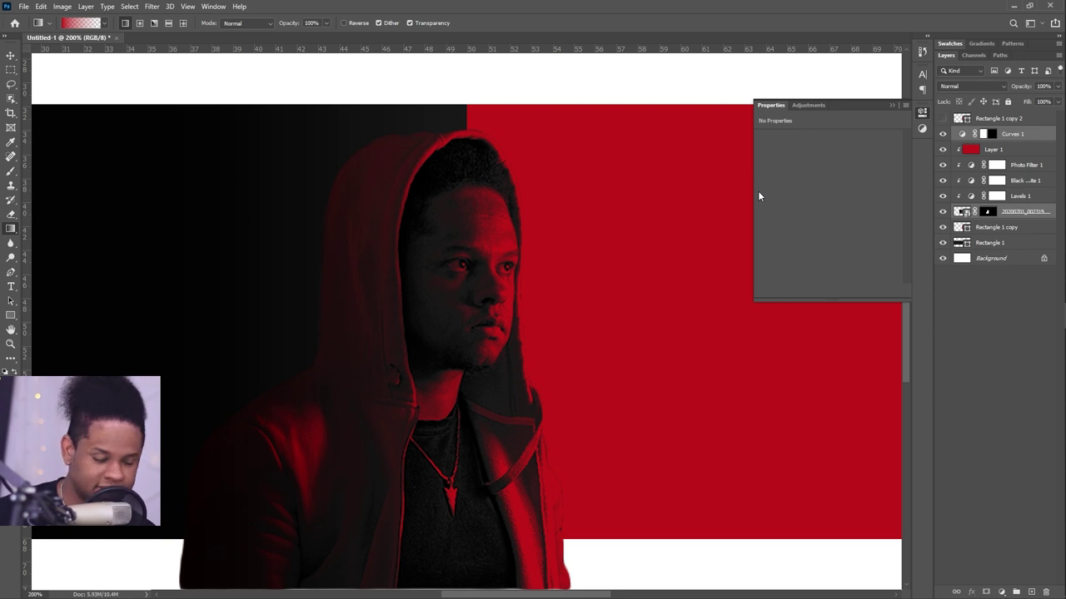
key("v")
left_click_drag(414, 318, 425, 318)
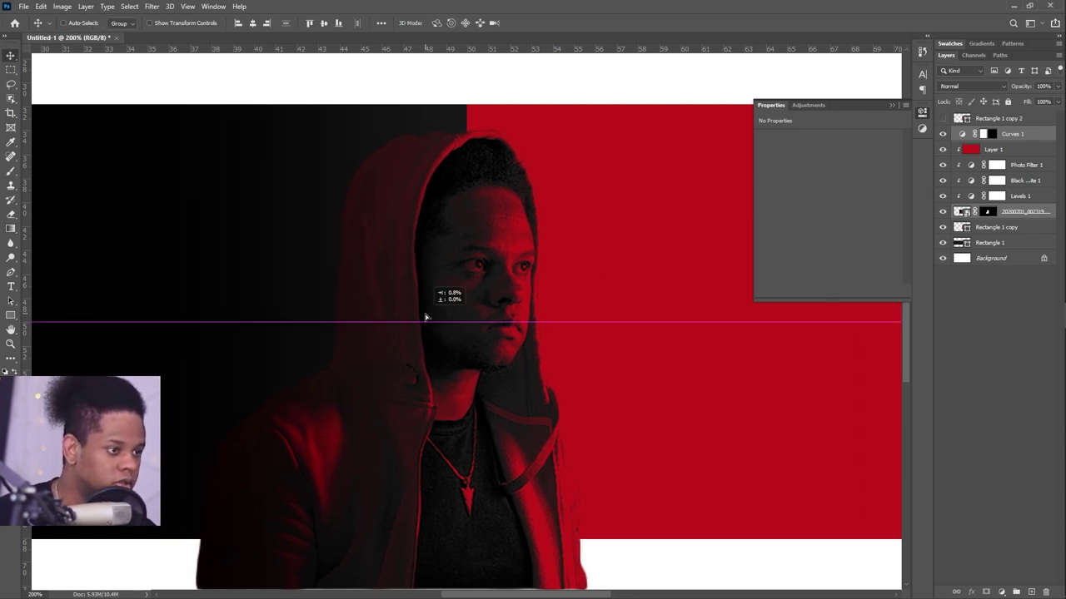
key("ctrl+minus")
key("ctrl+minus")
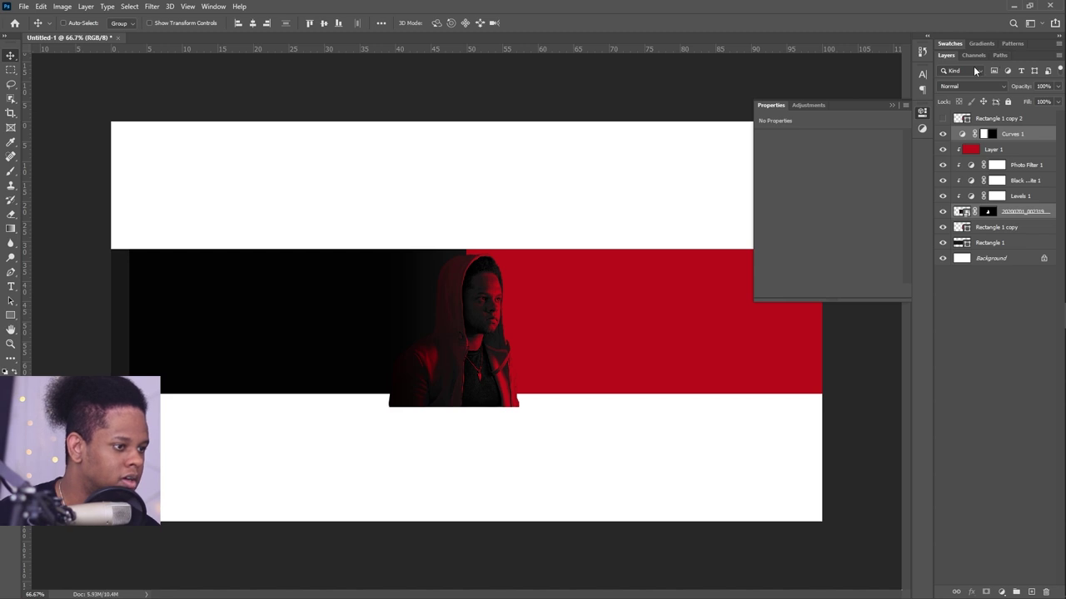
key("ctrl+z")
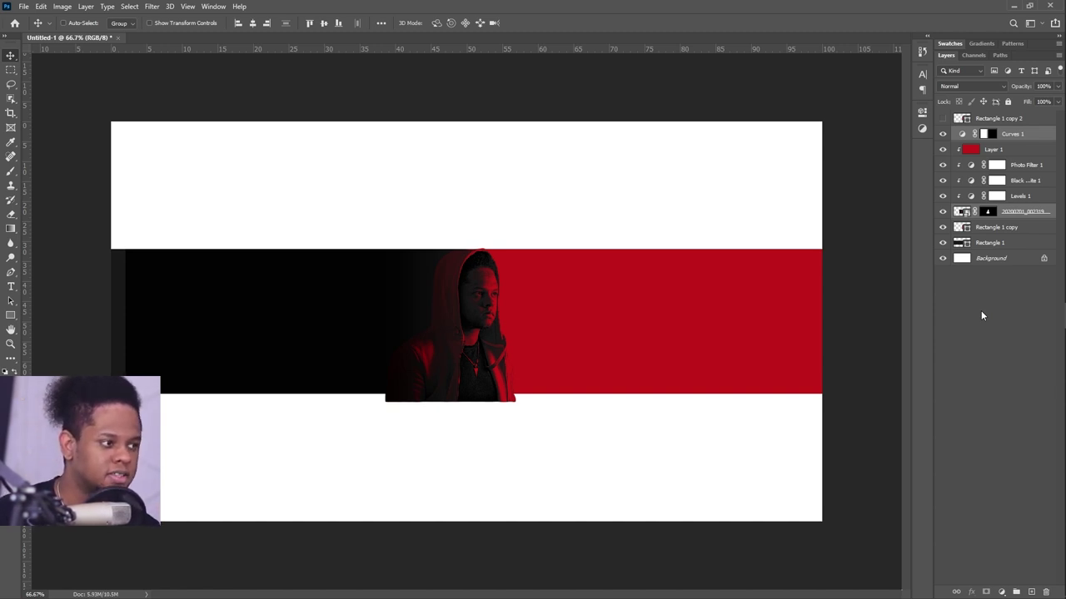
mouse_move(1064, 317)
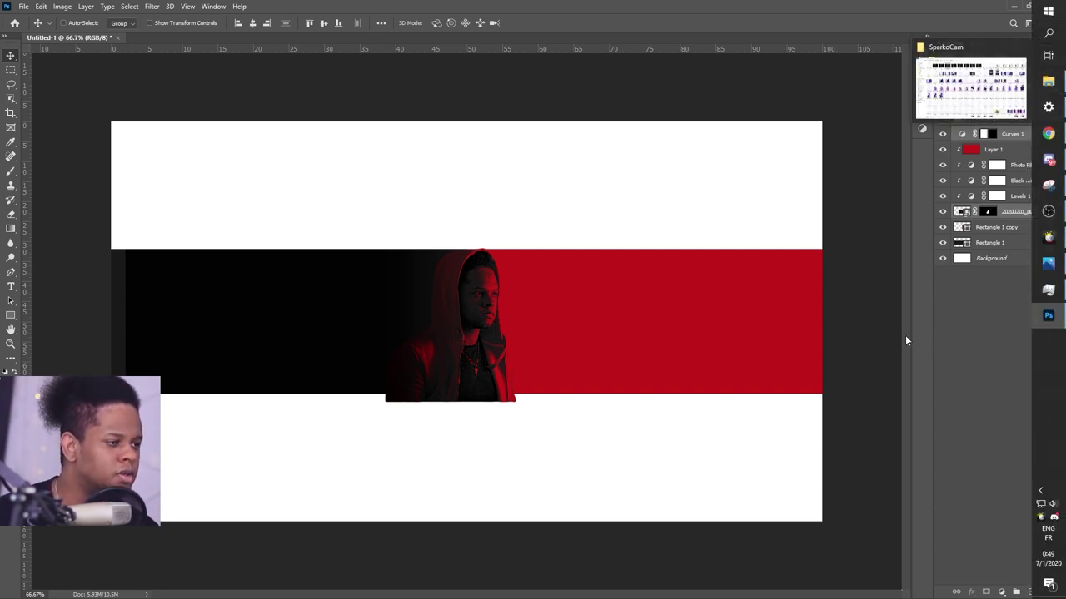
- Add white 33 pt LEVEL and GAEL text with wide tracking, GAEL on black, LEVEL on red
left_click(12, 288)
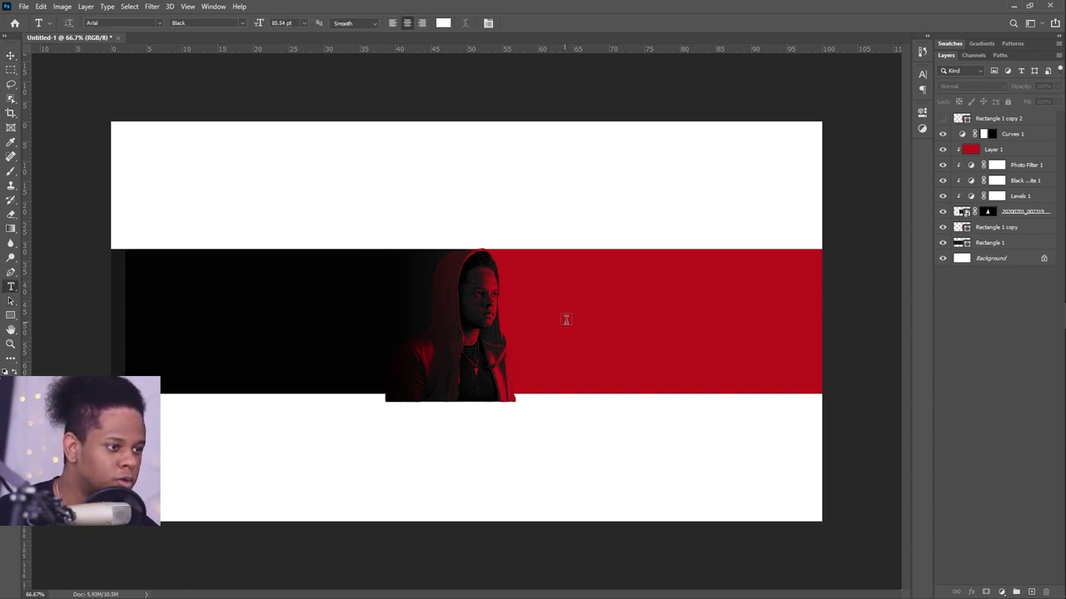
left_click(530, 171)
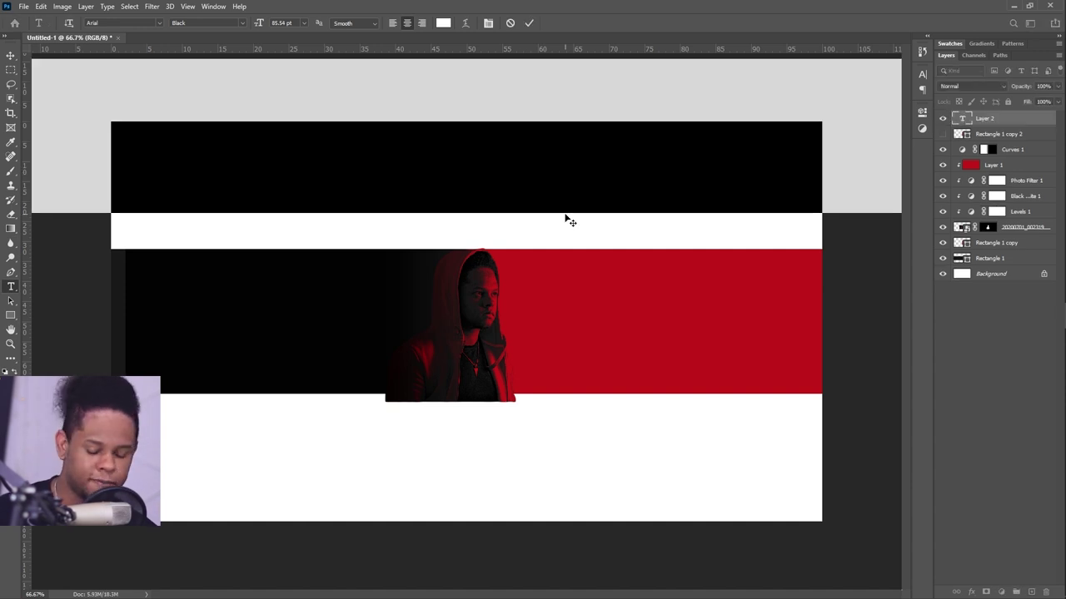
type("LEVEL")
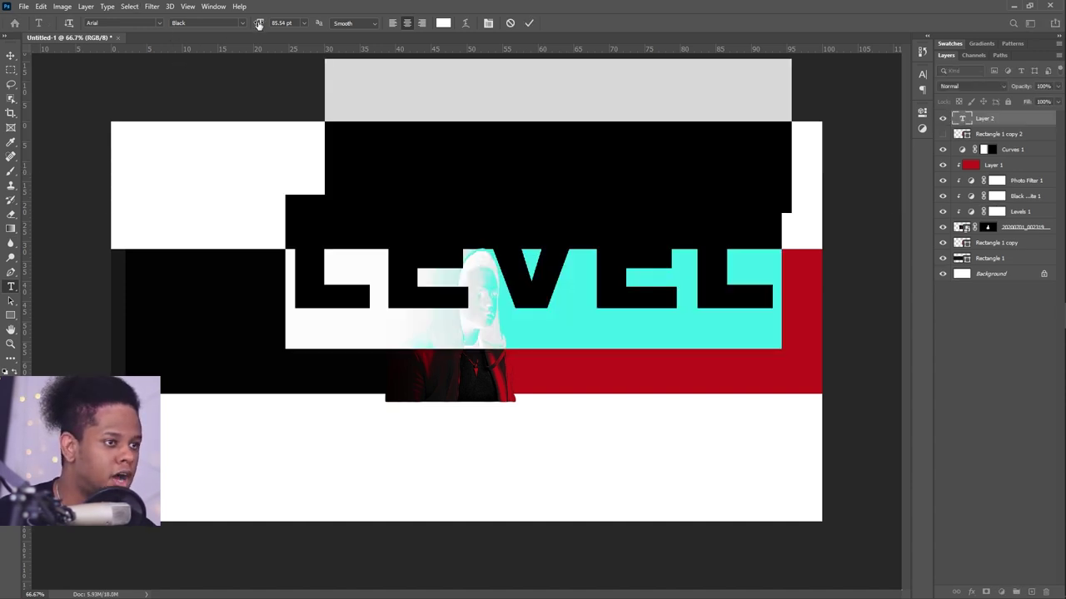
left_click_drag(259, 24, 236, 42)
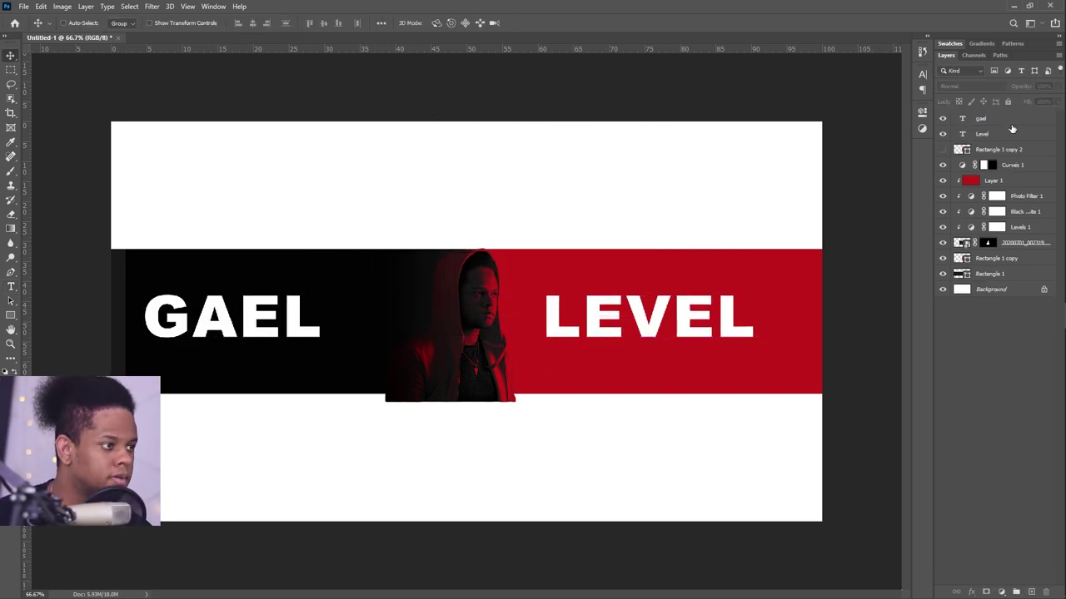
left_click(999, 119)
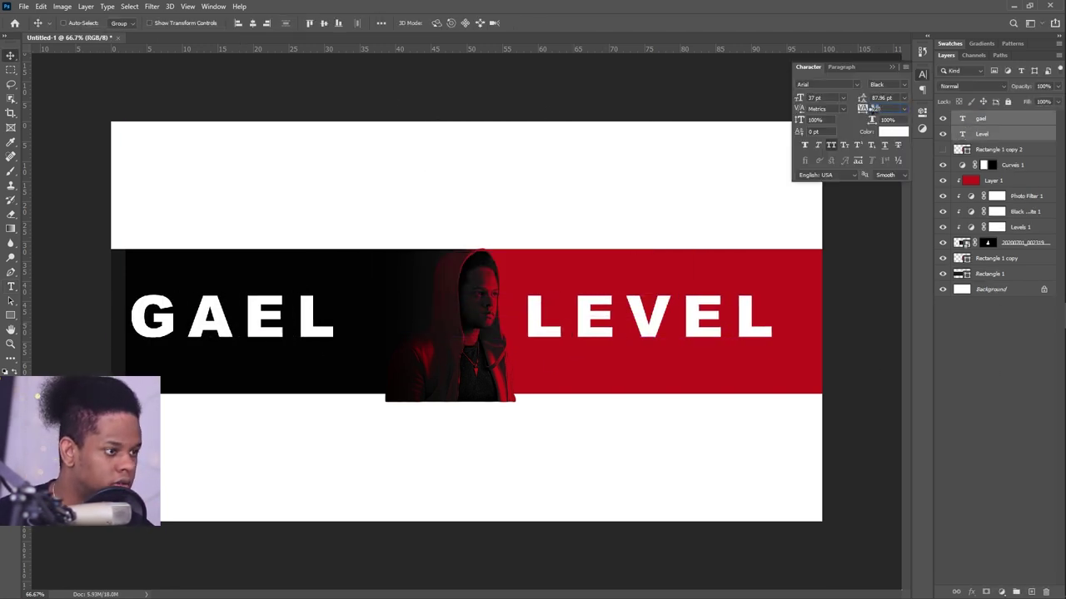
left_click_drag(863, 108, 874, 108)
left_click_drag(250, 327, 280, 327)
left_click_drag(641, 309, 638, 310)
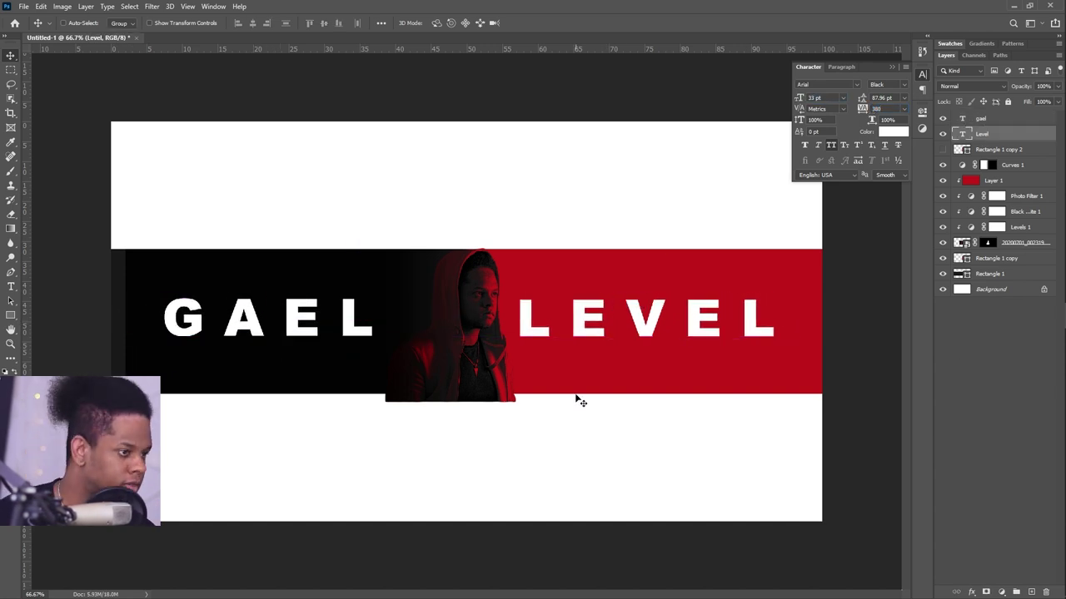
left_click(1013, 330)
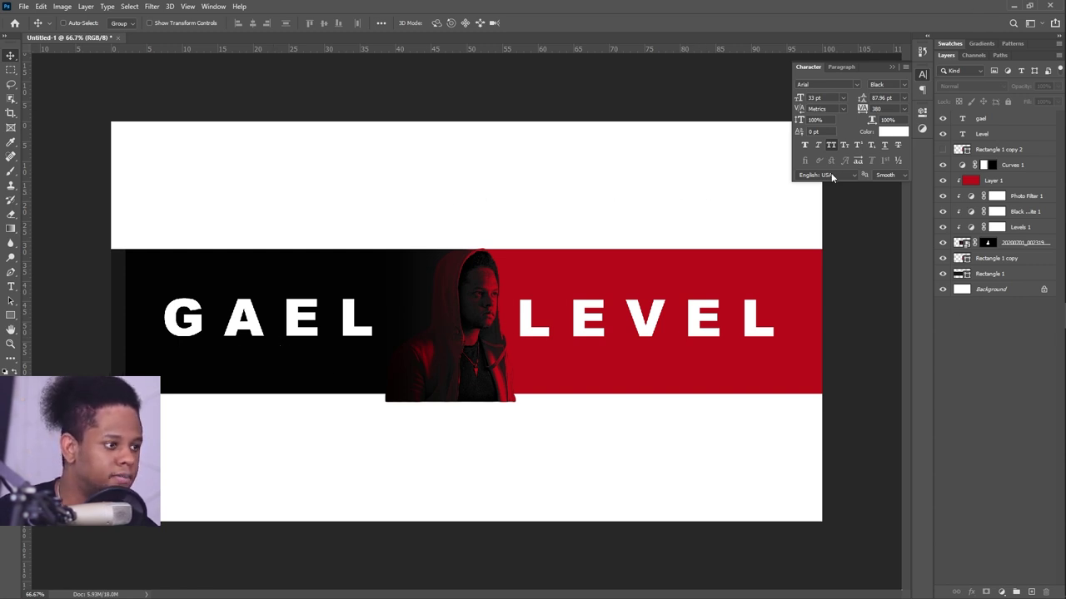
- Paste a plus-sign sparkle, scatter copies across the banner, and merge them into one layer
key("ctrl+v")
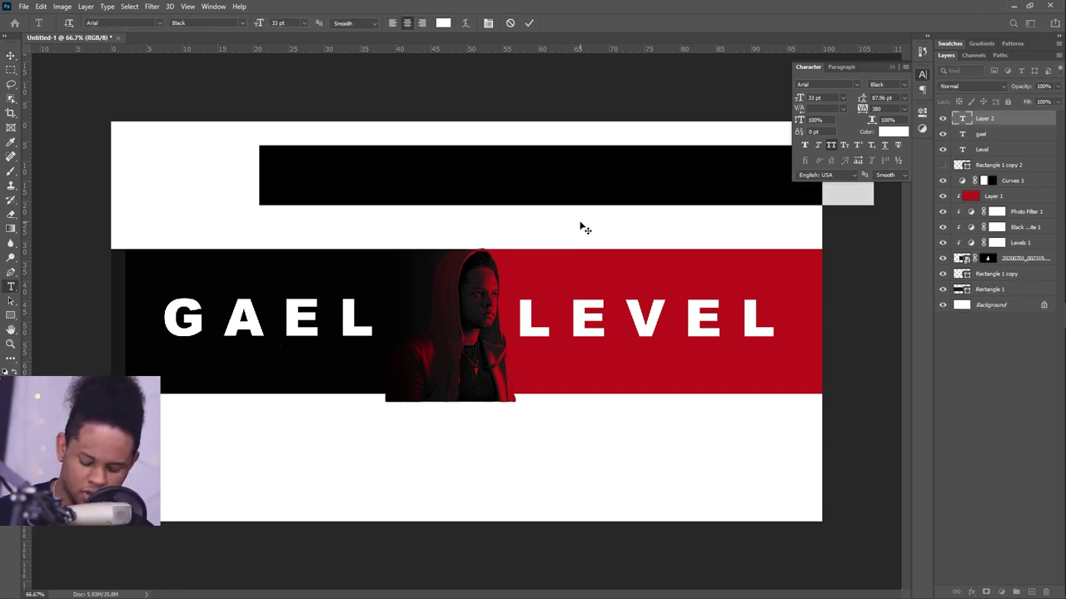
left_click_drag(594, 263, 544, 284)
left_click_drag(797, 265, 550, 373)
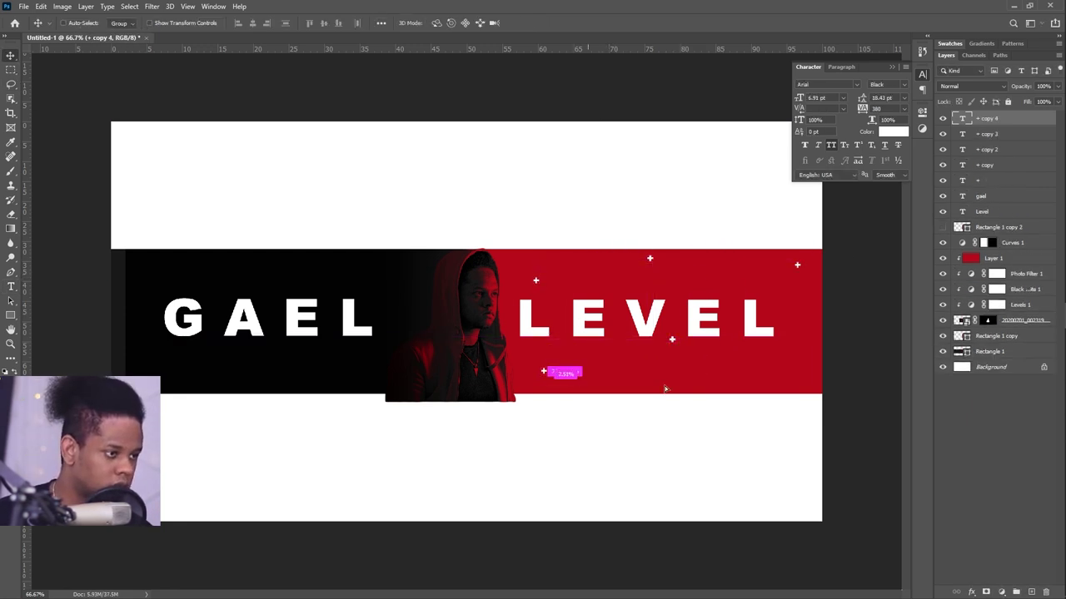
left_click_drag(409, 268, 238, 275)
left_click_drag(384, 332, 375, 384)
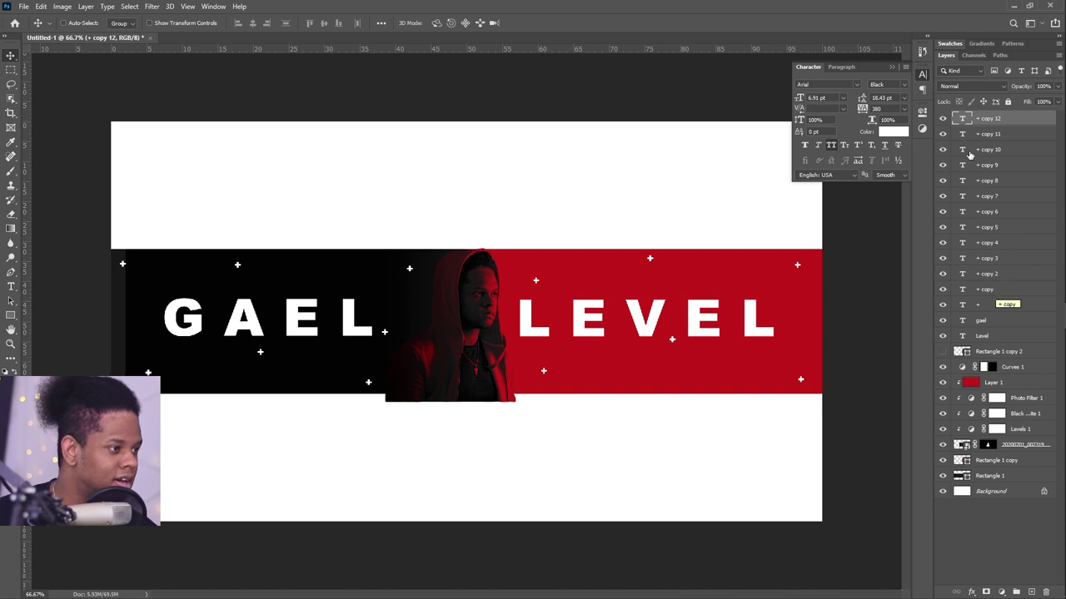
left_click(998, 306, "shift")
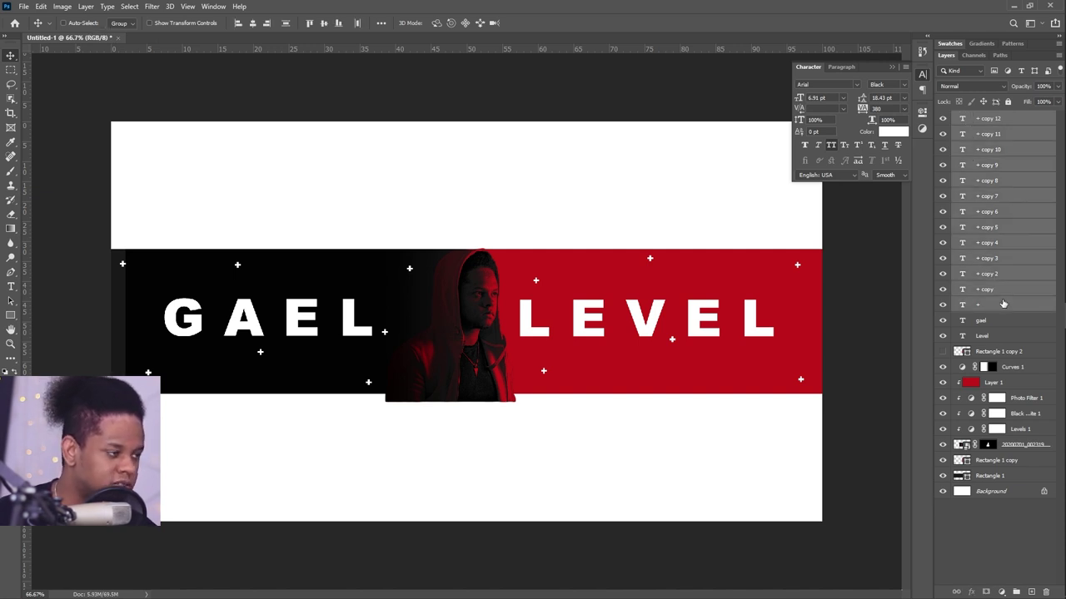
right_click(997, 305)
left_click(911, 232)
left_click_drag(997, 134, 997, 135)
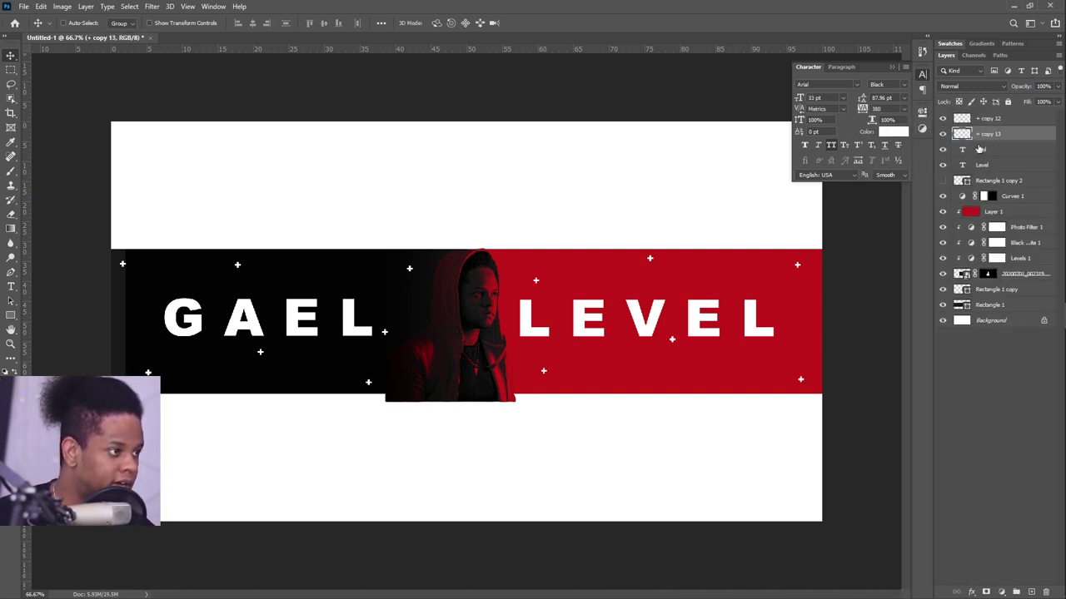
- Scale, flip horizontally and reposition a star copy, then duplicate it again
key("ctrl+t")
key("ctrl+minus")
key("ctrl+minus")
left_click_drag(739, 239, 808, 203)
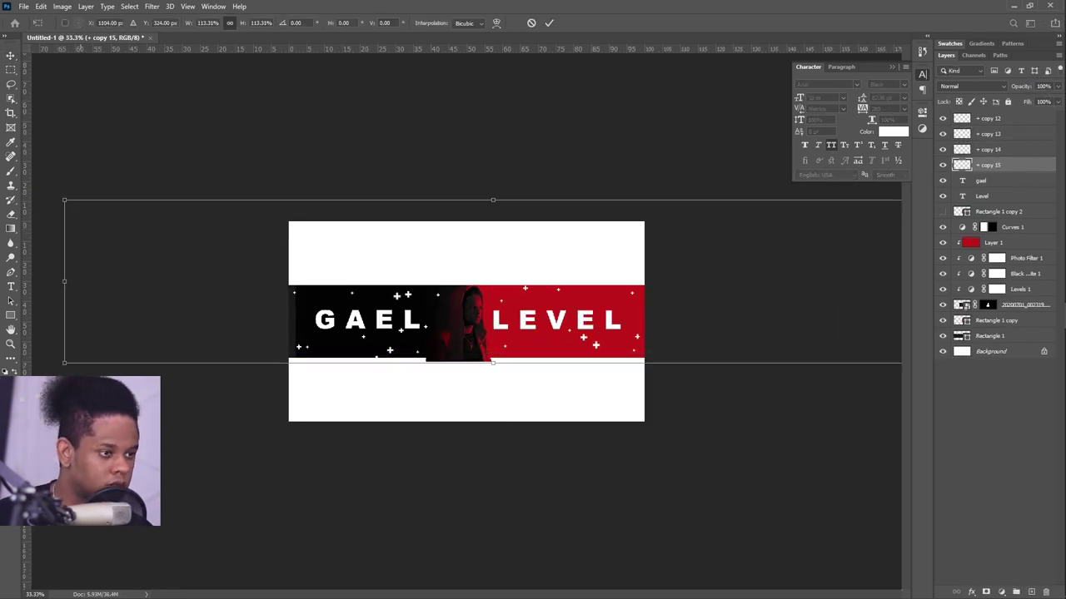
right_click(400, 303)
left_click(417, 504)
left_click_drag(452, 258, 466, 275)
key("Return")
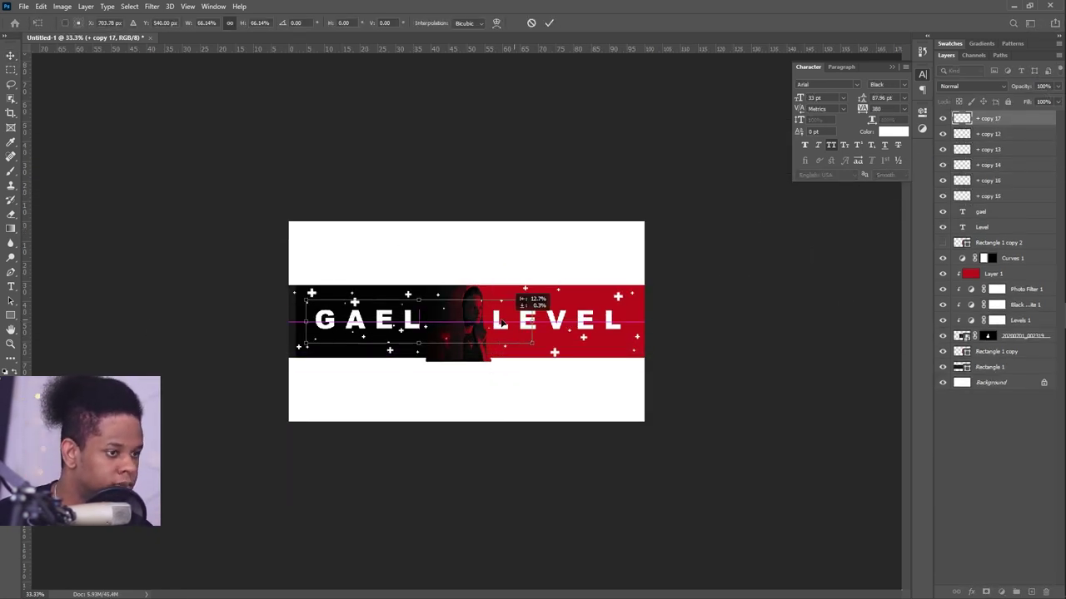
key("ctrl+j")
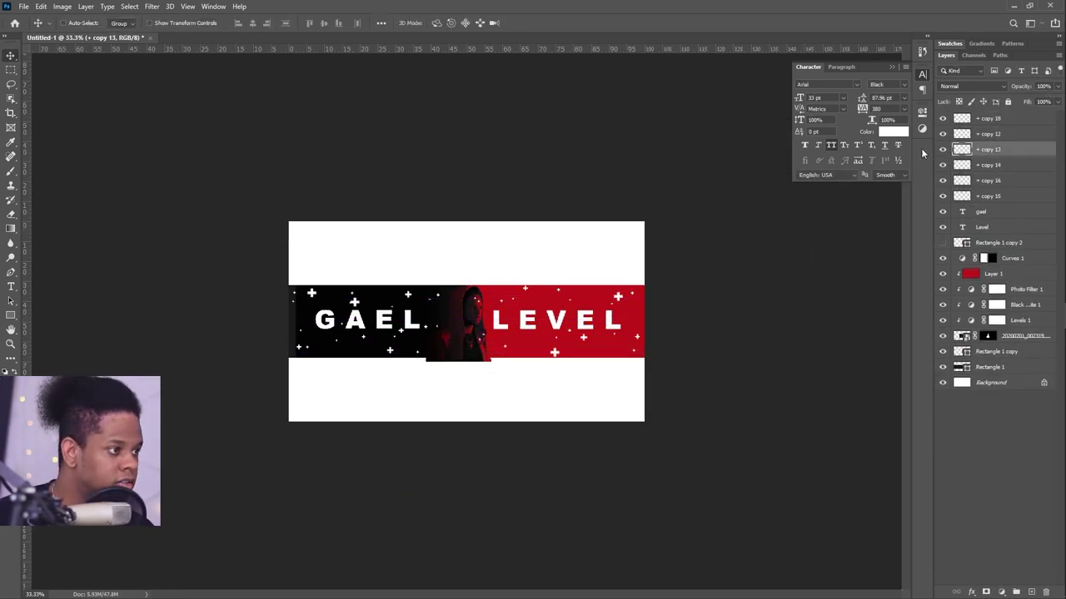
- Apply a low-radius Gaussian Blur to a star sparkle layer
left_click(153, 7)
mouse_move(187, 137)
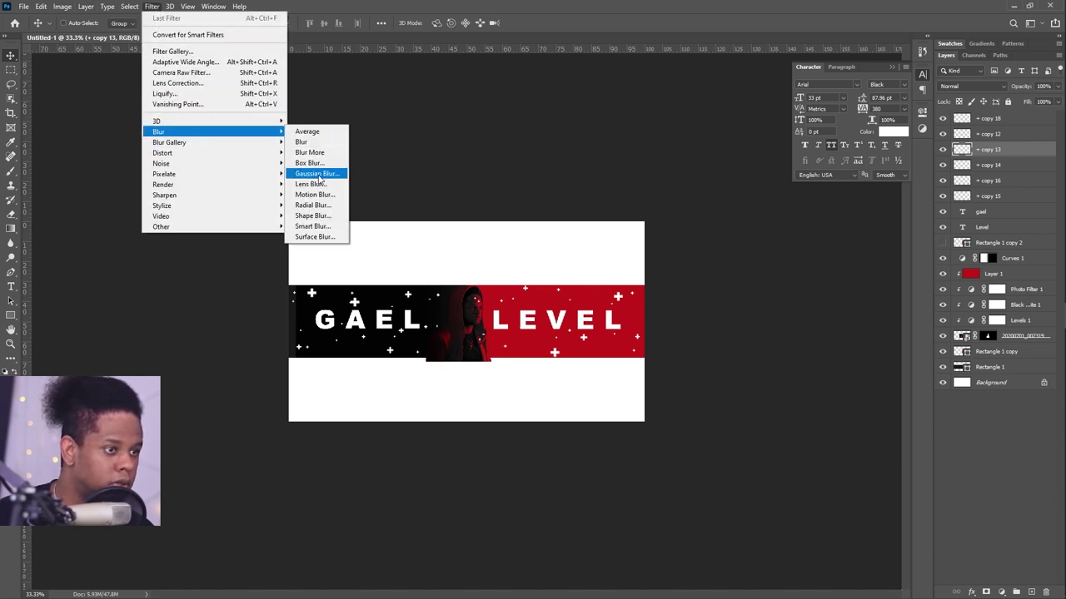
left_click(319, 177)
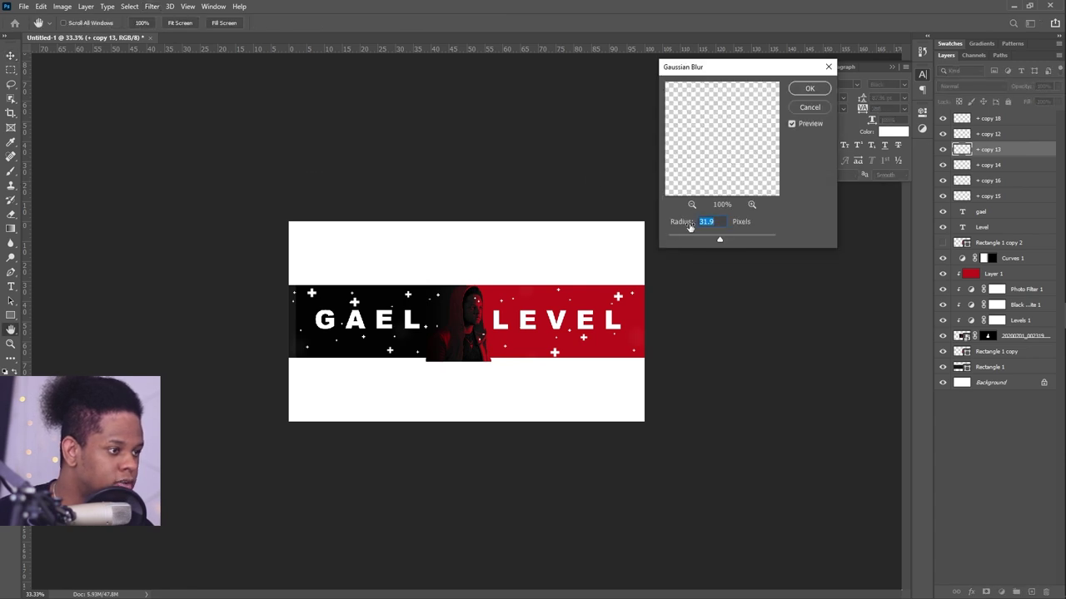
scroll(631, 235, "up", 3)
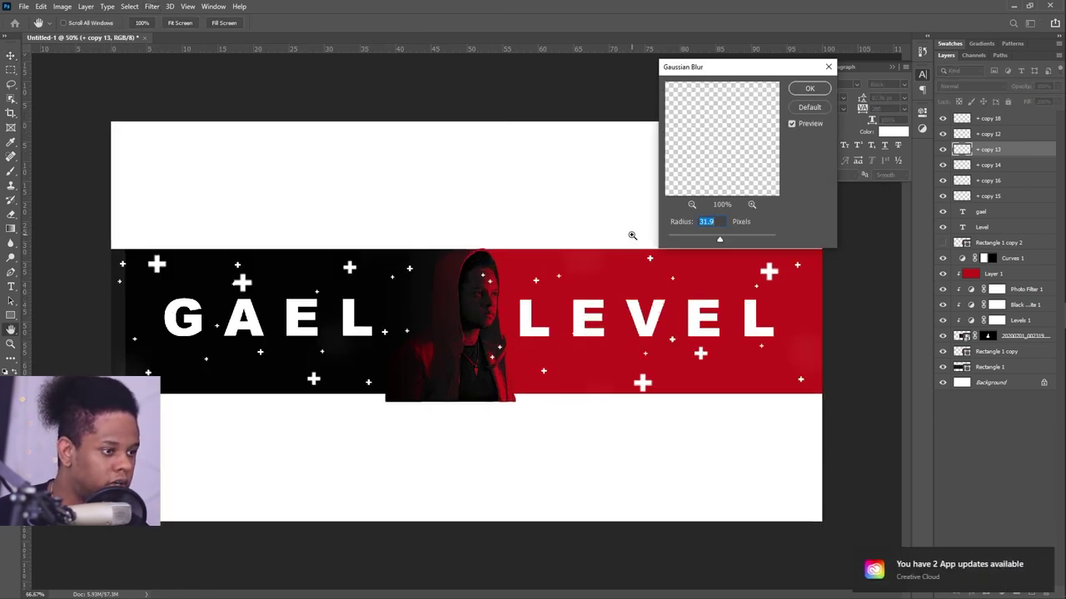
key("Return")
key("alt+[")
key("alt+[")
key("alt+[")
key("ctrl+alt+f")
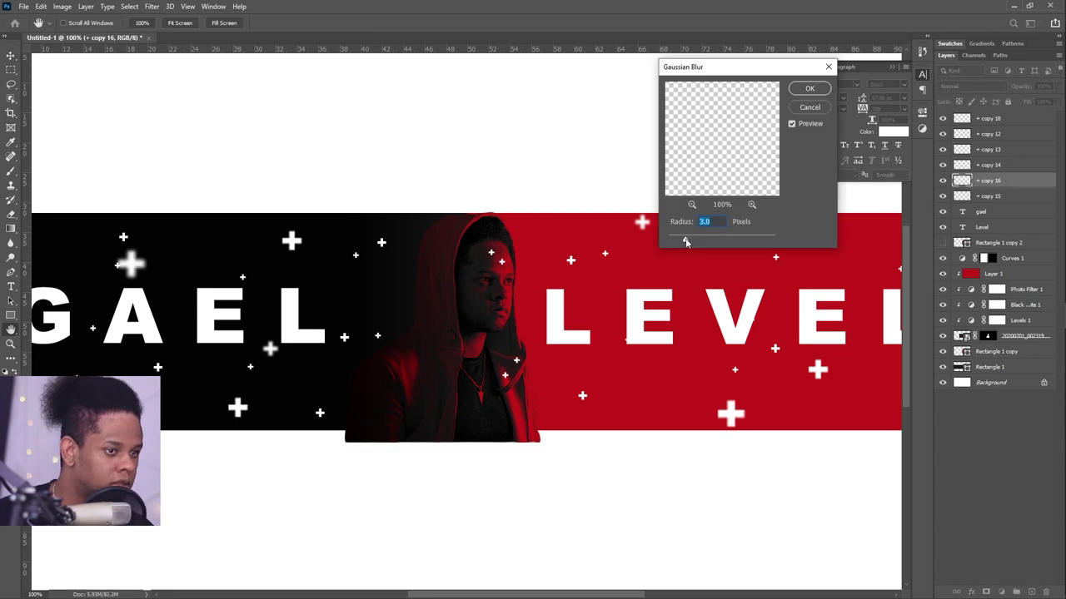
left_click_drag(690, 241, 710, 241)
- Repeat a 1.5 pixel Gaussian Blur on other stars and merge the star layers into one
key("Return")
left_click(151, 6)
key("alt+]")
key("alt+]")
key("alt+]")
left_click(970, 86)
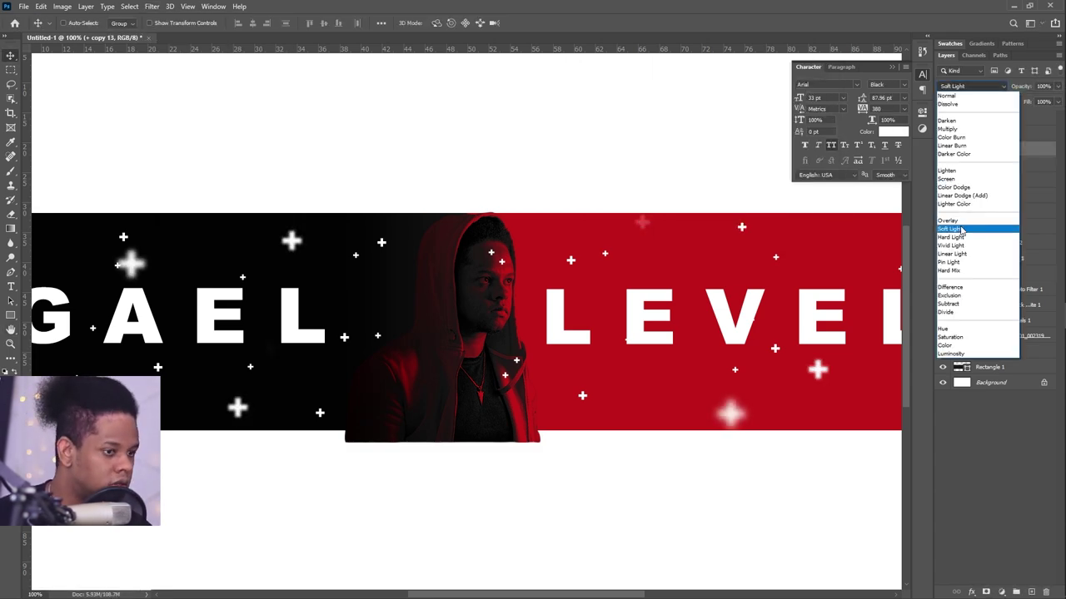
key("Escape")
left_click(991, 180)
key("ctrl+alt+f")
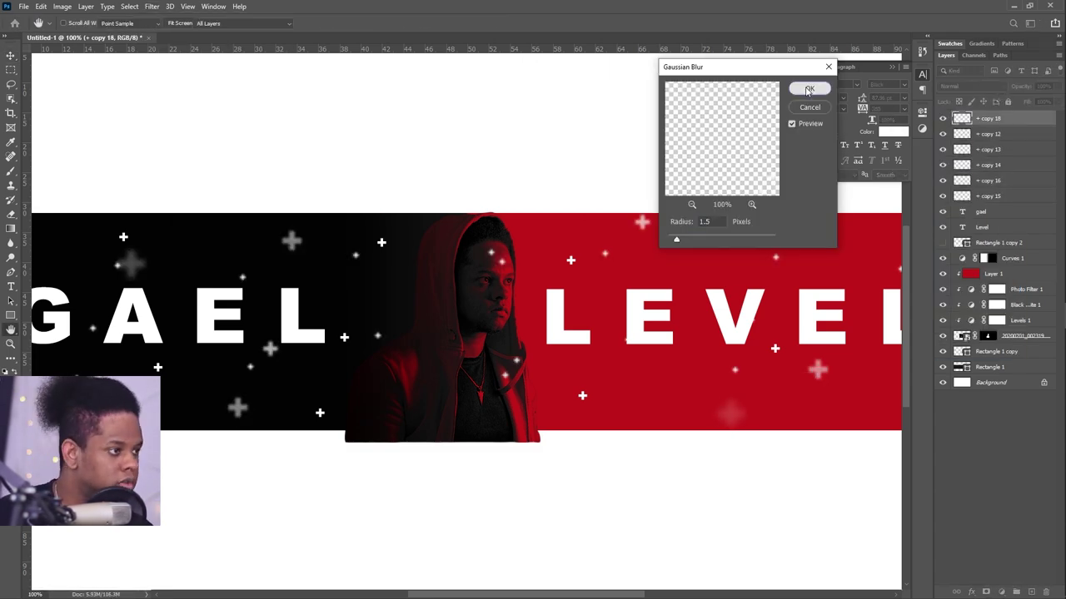
key("Escape")
left_click(870, 458)
key("ctrl+minus")
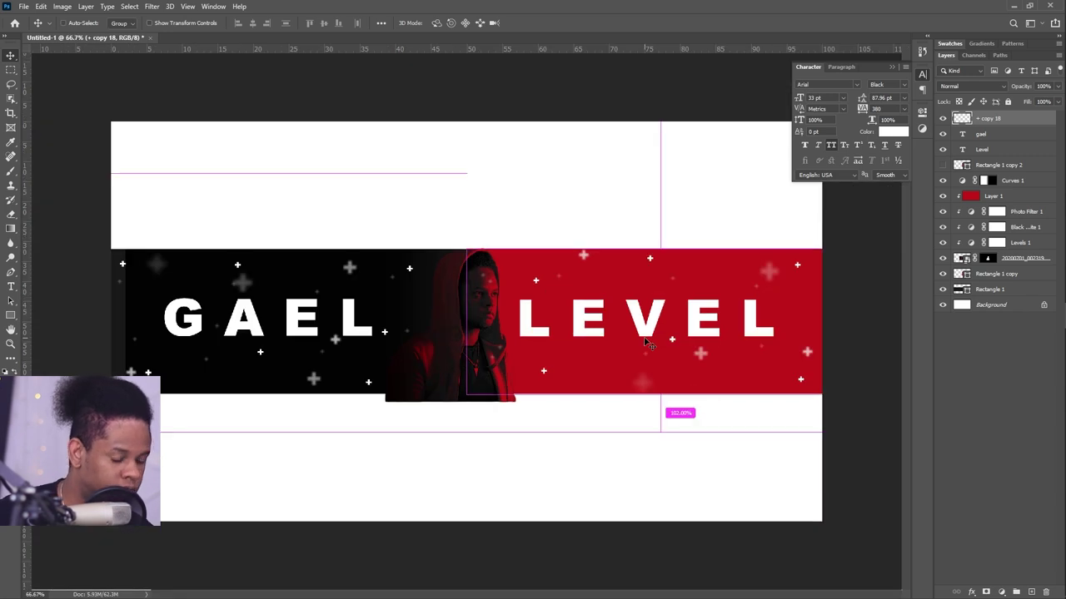
key("m")
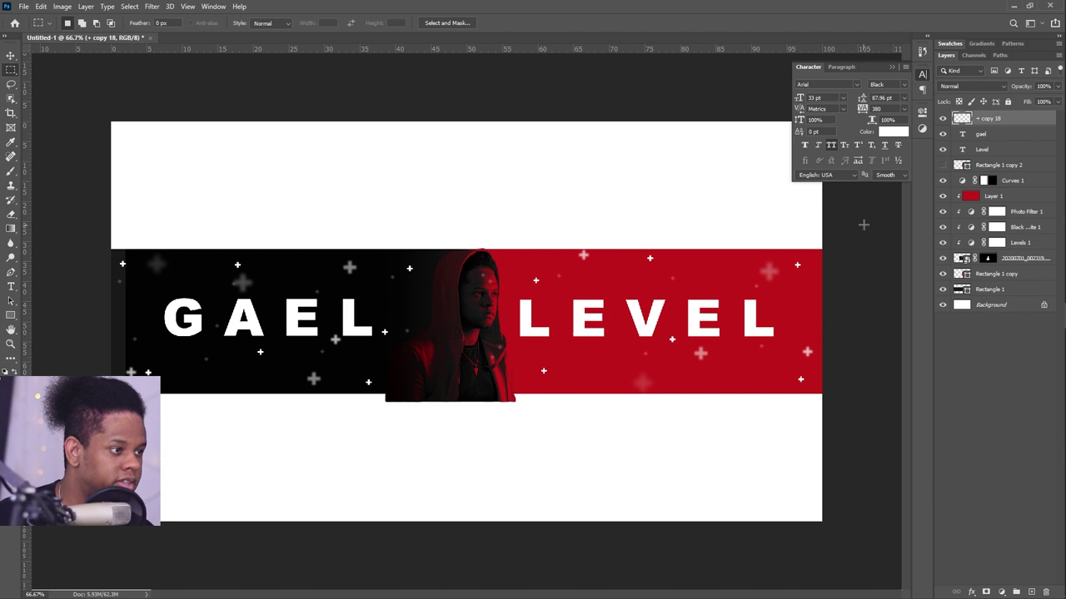
- Copy the sparkles over the red LEVEL half onto a new layer
left_click_drag(841, 218, 489, 434)
left_click(489, 435)
key("ctrl+z")
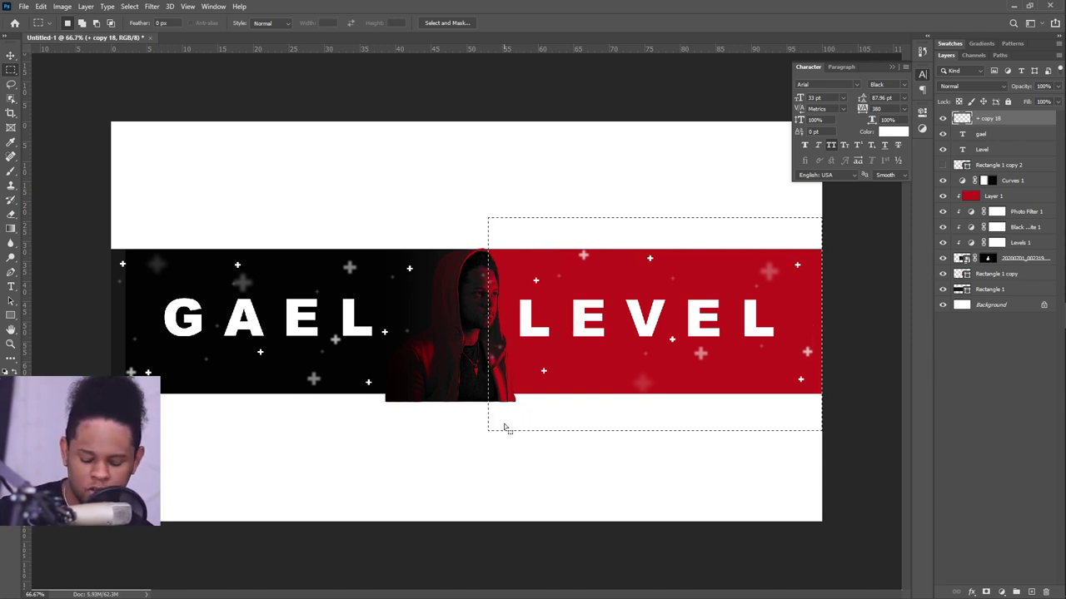
key("ctrl+j")
key("ctrl+d")
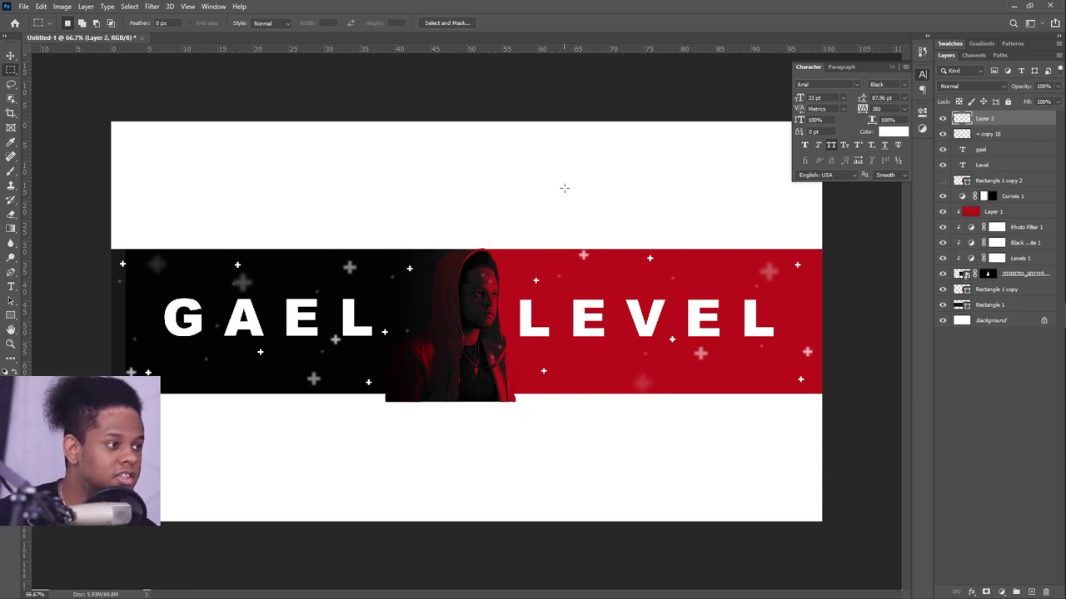
- Invert the copied sparkle layer so its plus signs become dark crosses
left_click(942, 119)
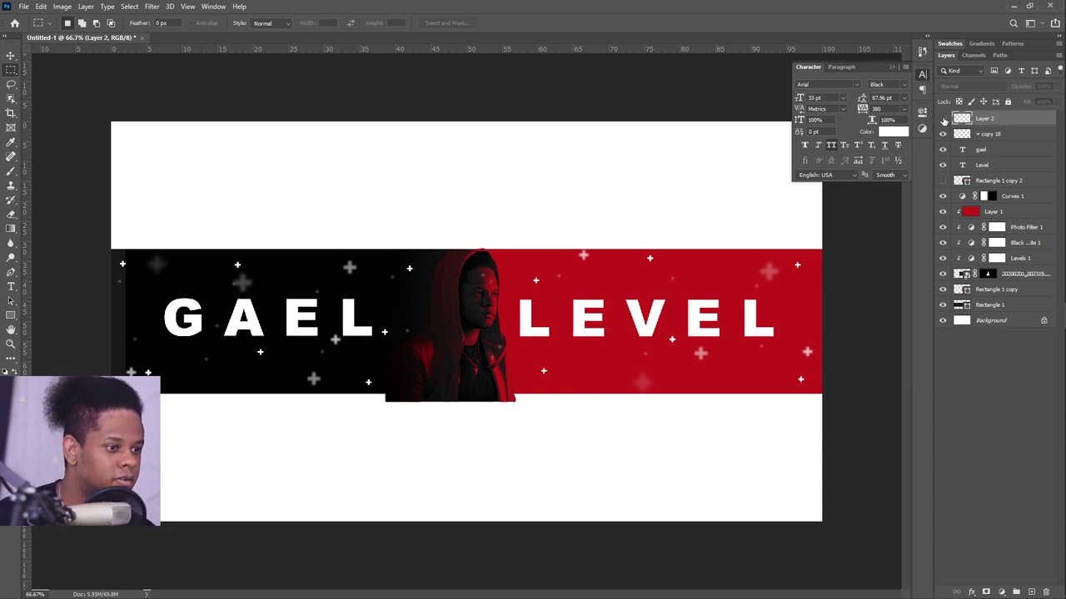
left_click(942, 119)
left_click(942, 119)
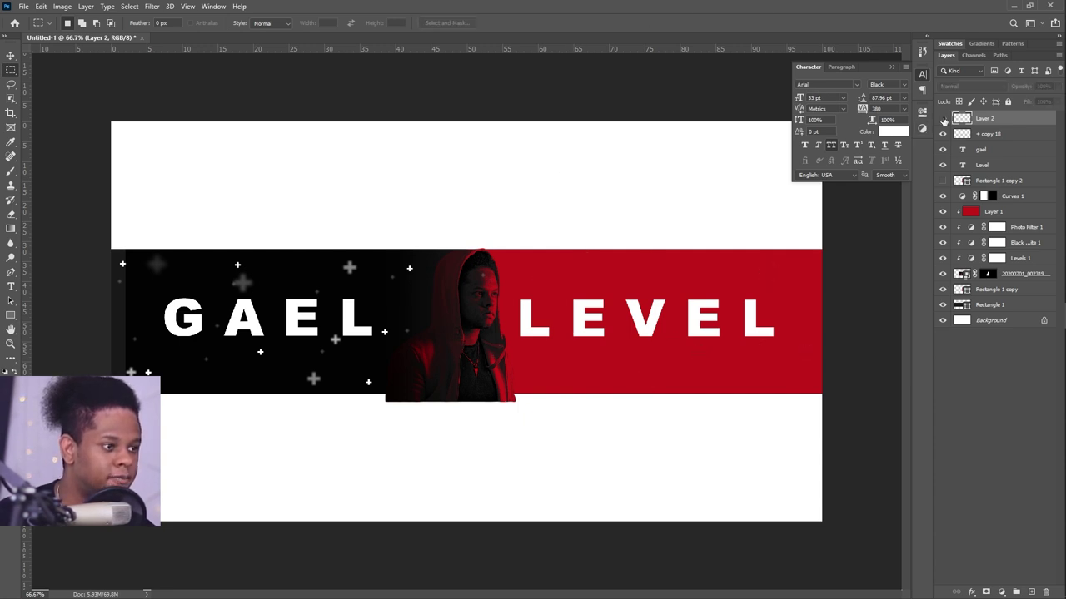
left_click(943, 119)
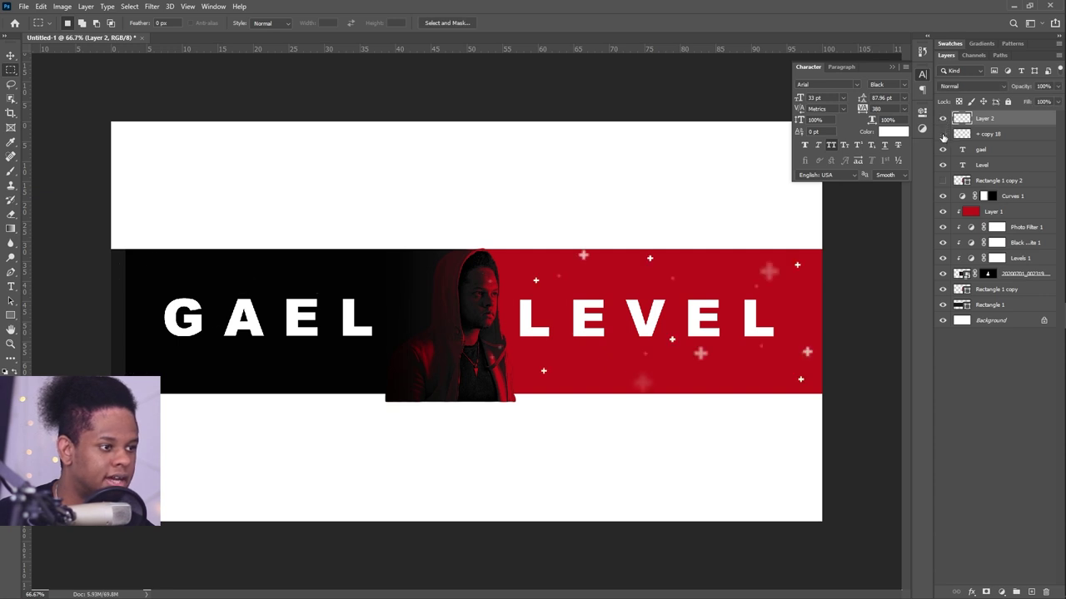
left_click(942, 119)
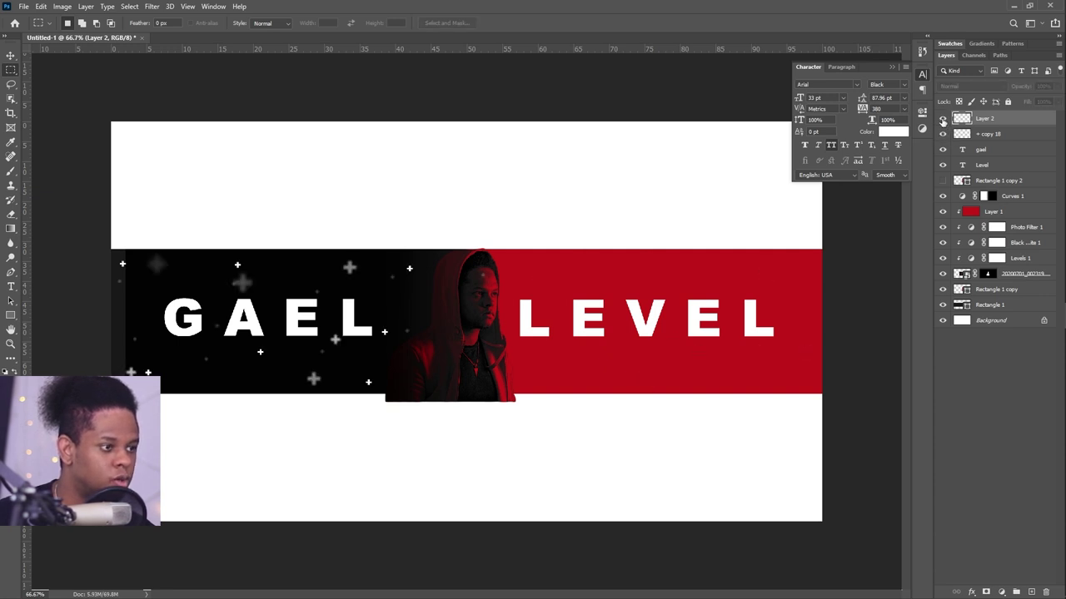
left_click(943, 119)
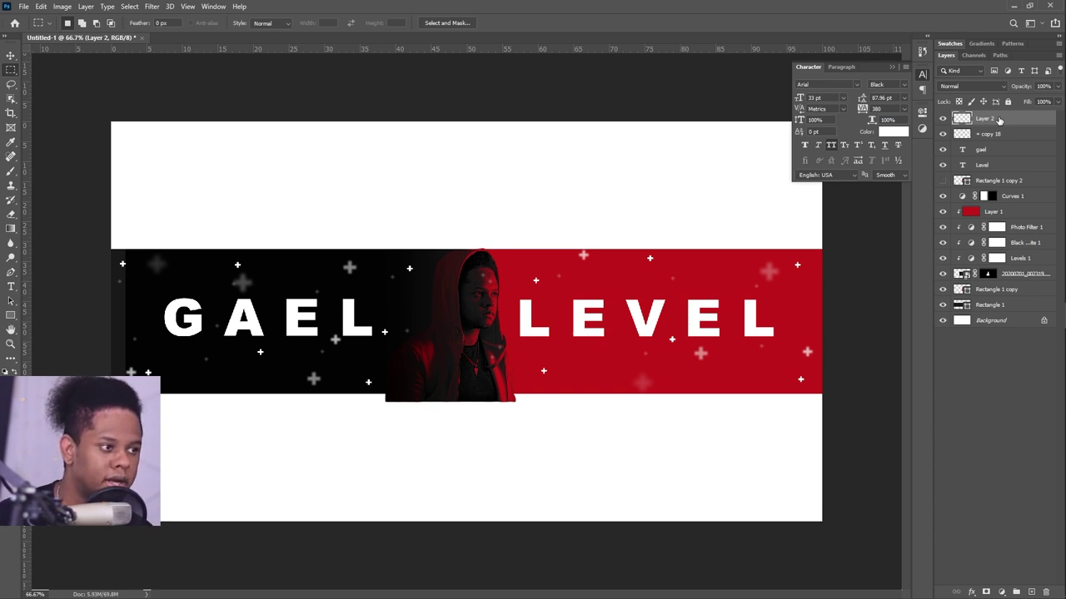
key("ctrl+i")
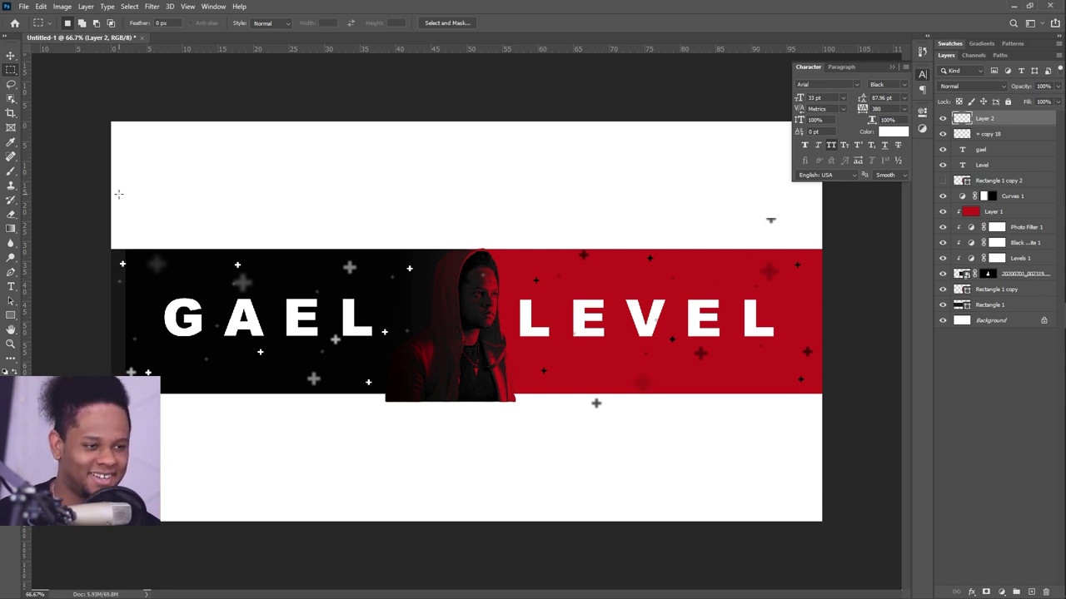
- Draw a triangular slice shape over GAEL with the freeform Pen in Shape mode
left_click(11, 273)
left_click(50, 272)
left_click(238, 267)
left_click(178, 476)
left_click(222, 475)
- Duplicate the slice and transform the copies into place across the middle and LEVEL
key("ctrl+j")
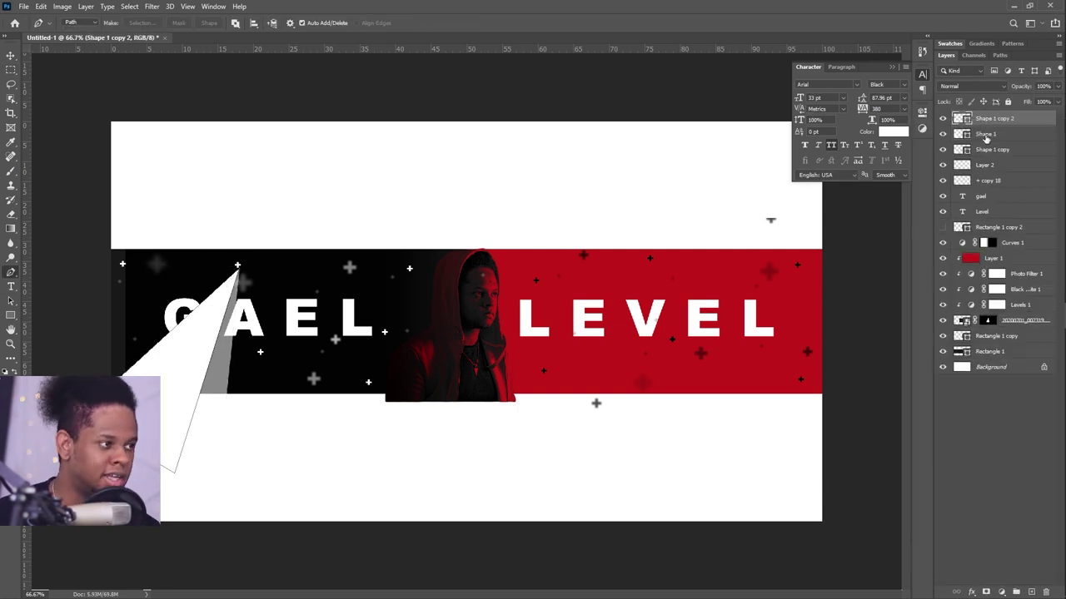
key("ctrl+t")
left_click_drag(420, 133, 537, 241)
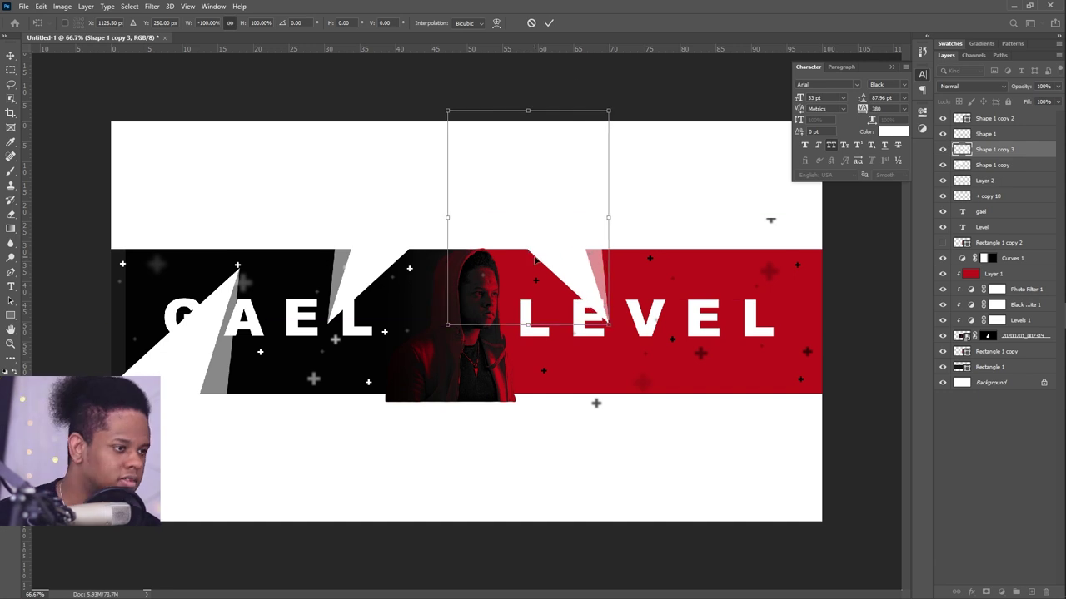
left_click_drag(477, 171, 690, 362)
key("Return")
- Add a drop shadow to the GAEL text layer
left_click(263, 312)
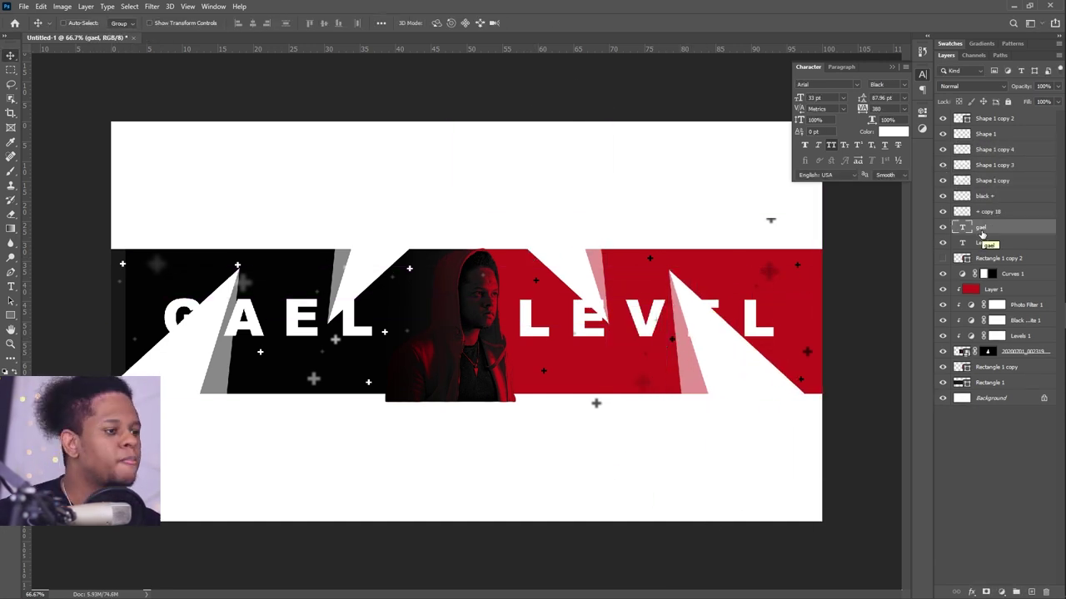
left_click(971, 592)
left_click(995, 576)
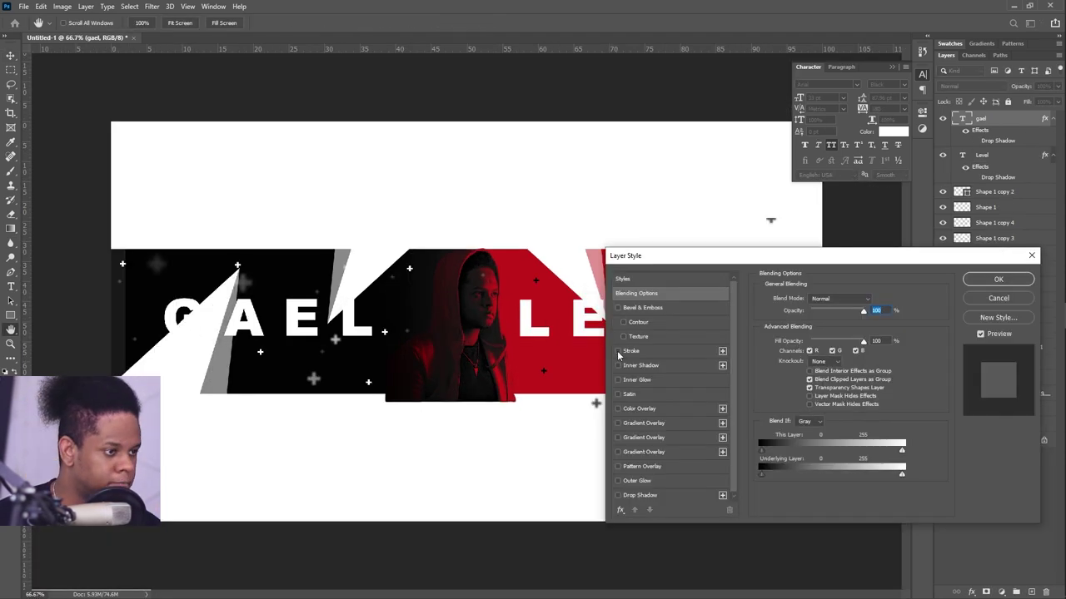
- Give LEVEL a drop shadow with an adjusted distance
left_click(655, 349)
left_click(657, 558)
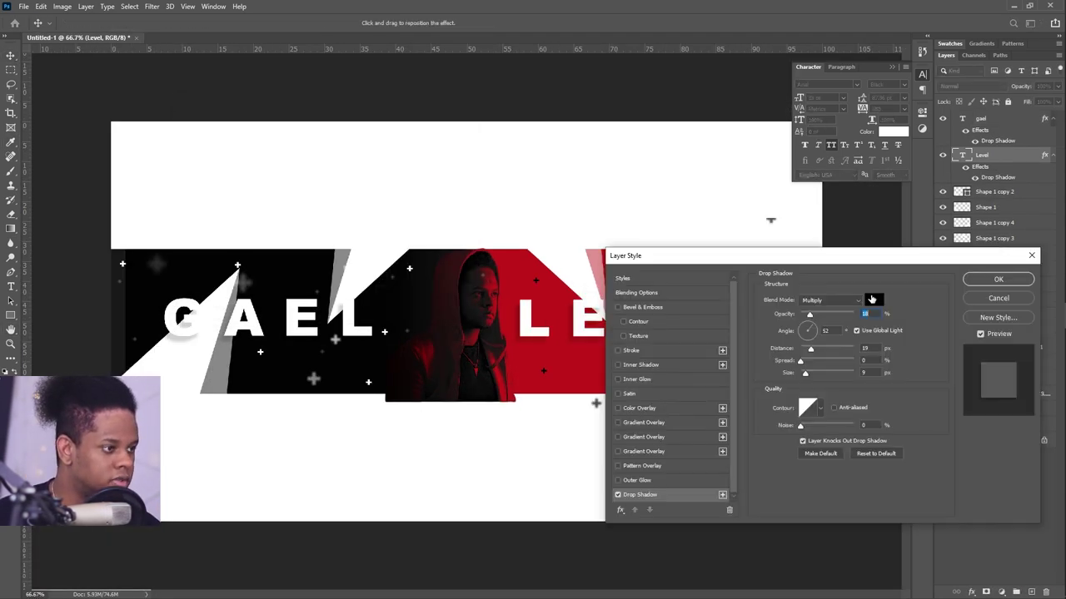
left_click_drag(713, 248, 904, 276)
key("Return")
- Group the slice shapes together and reposition two of the slices
left_click(992, 254)
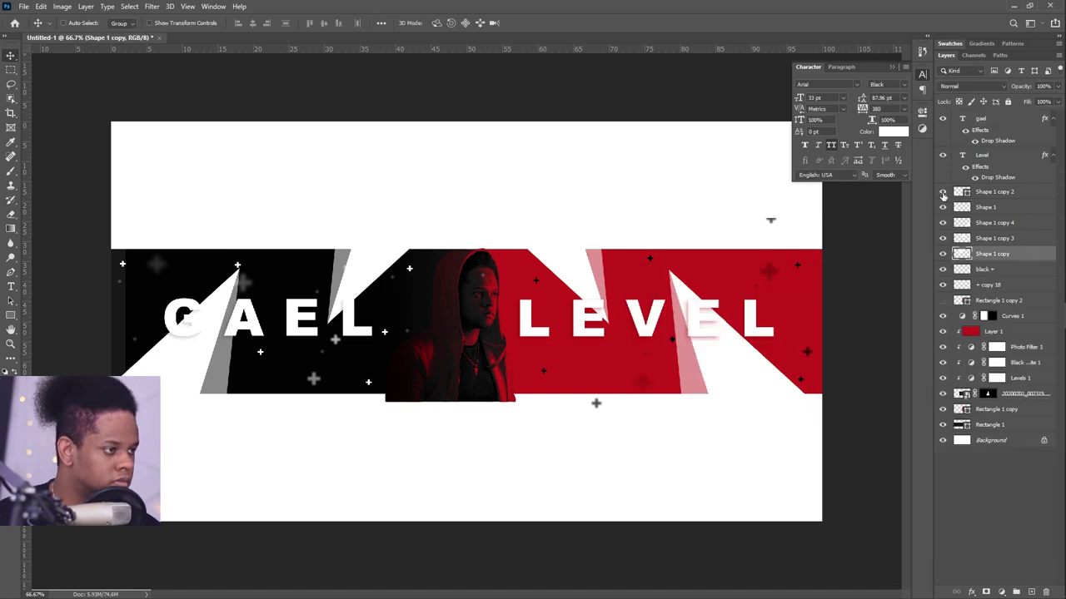
left_click(987, 207, "shift")
key("ctrl+g")
left_click(1003, 236)
left_click(1003, 251, "shift")
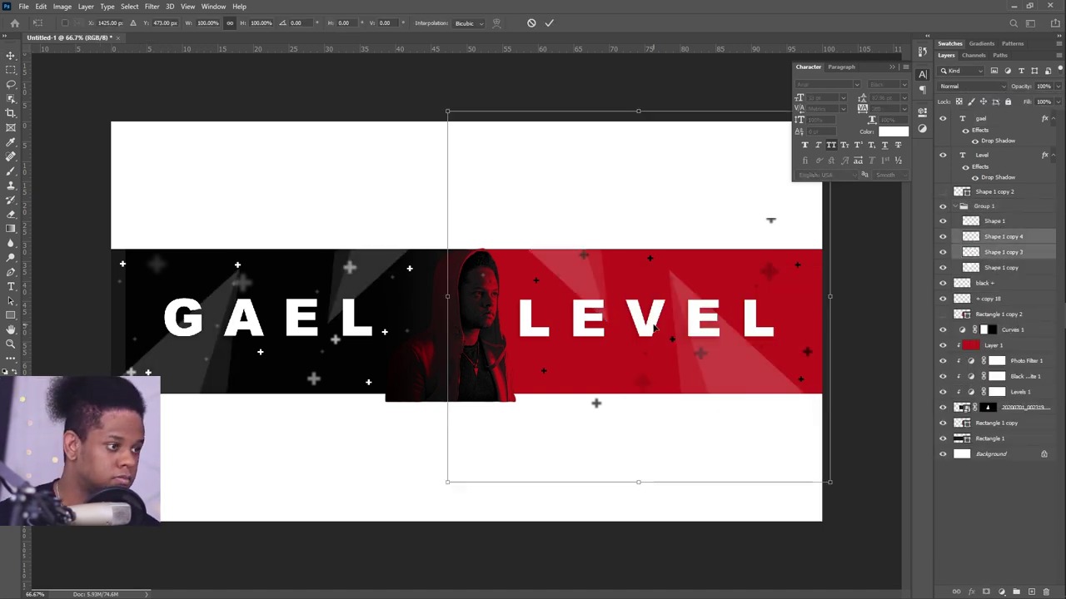
left_click_drag(533, 408, 563, 428)
- Duplicate the GAEL and LEVEL text layers and rasterize the copies for resizing
left_click(990, 118)
left_click(983, 155, "shift")
key("ctrl+j")
right_click(997, 191)
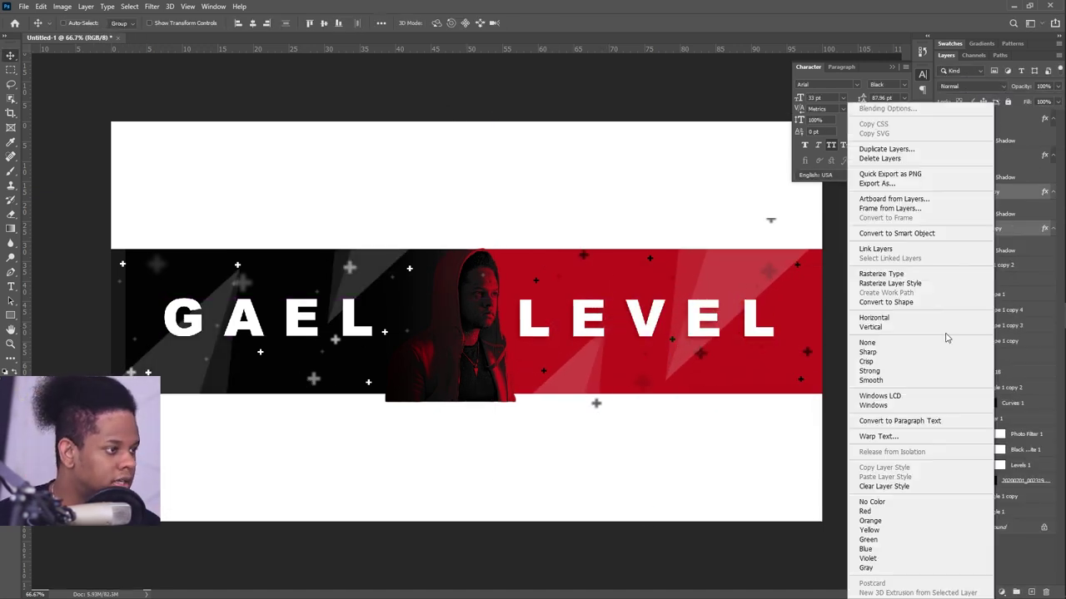
left_click(882, 275)
key("shift+alt+f")
- Enlarge the text copies, switch them to Soft Light and lower their opacity to 37%
key("3")
key("7")
key("alt+bracketleft")
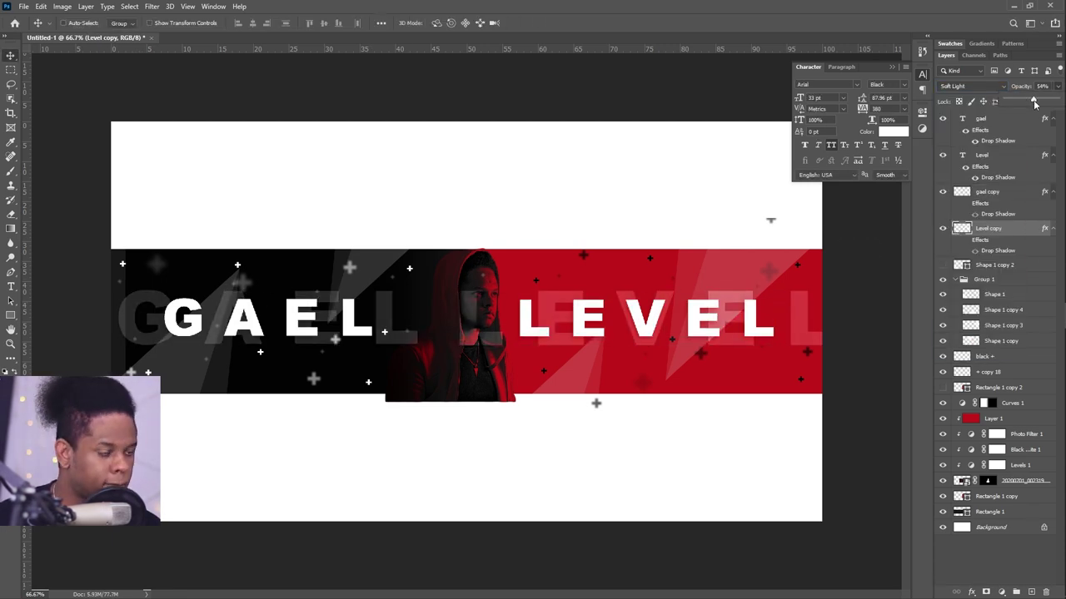
key("shift+alt+f")
key("3")
key("7")
- Try a gradient overlay on GAEL, then discard it
left_click(991, 118)
left_click(970, 592)
left_click(991, 499)
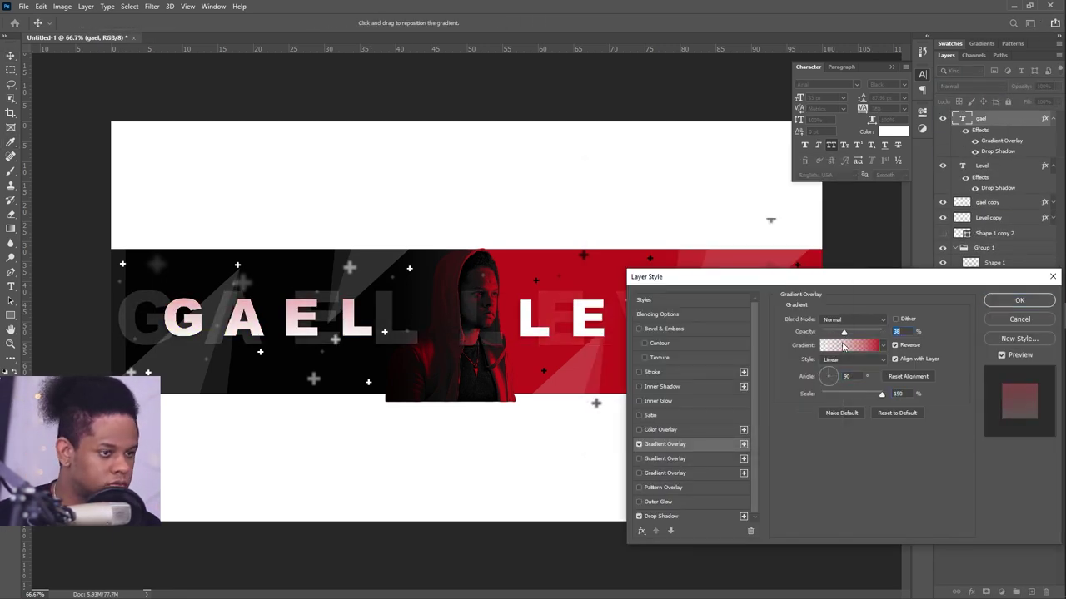
left_click(866, 345)
double_click(603, 370)
left_click(705, 142)
- Select a thin strip across the title and shift that part of LEVEL to slice it
key("Escape")
key("Escape")
left_click_drag(110, 309, 862, 312)
key("v")
left_click_drag(329, 403, 308, 414)
- Apply a Gaussian Blur to the faded LEVEL copy
left_click(988, 206)
left_click(152, 6)
left_click(328, 183)
left_click(810, 88)
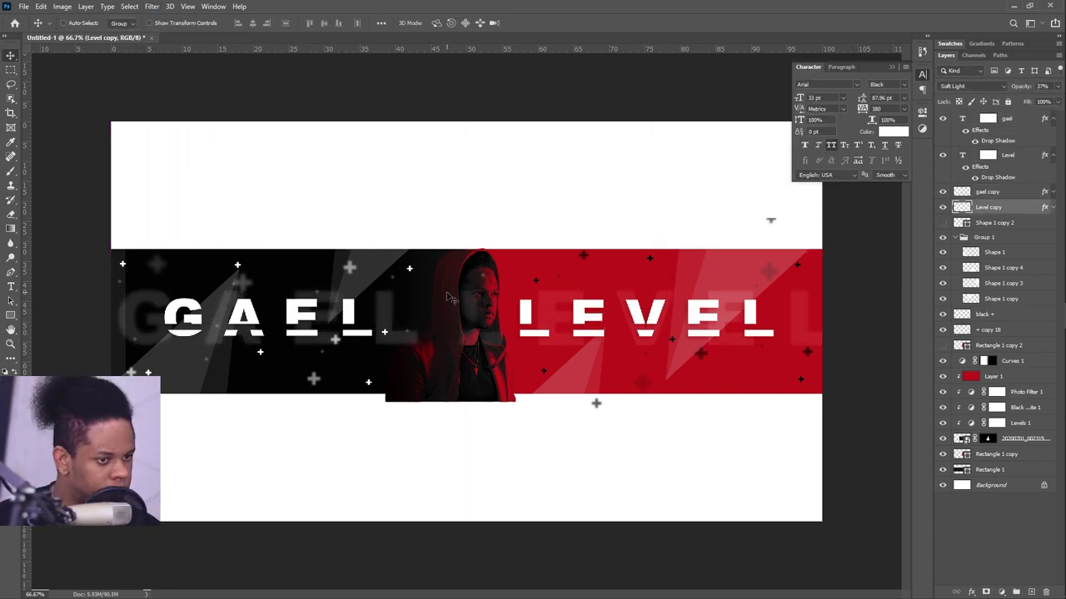
- Duplicate the red colour layer into Group 1 and hide the copy
left_click_drag(992, 376, 943, 331)
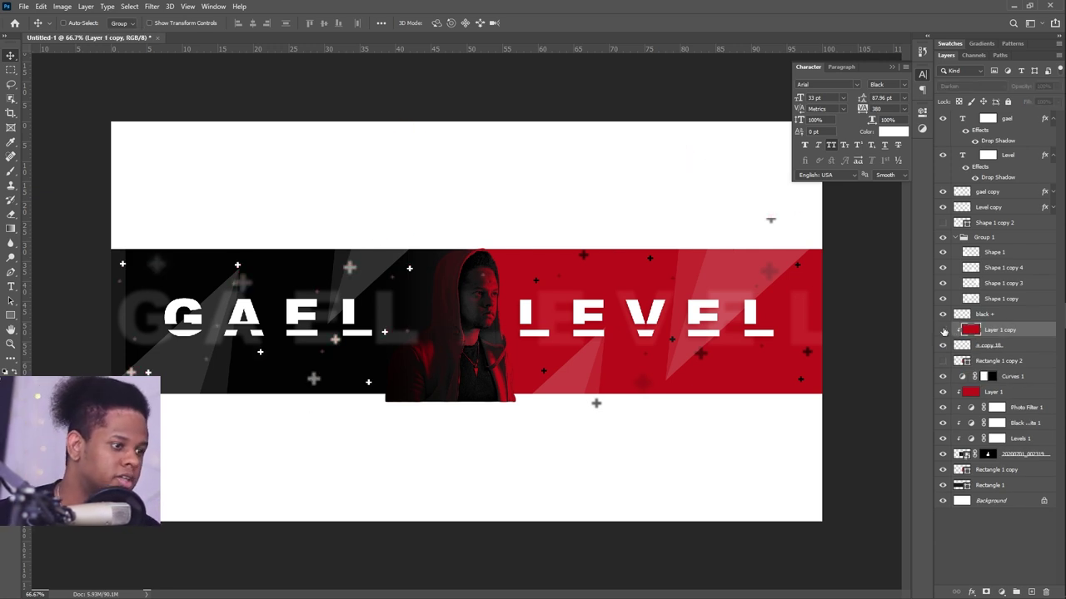
left_click(943, 331)
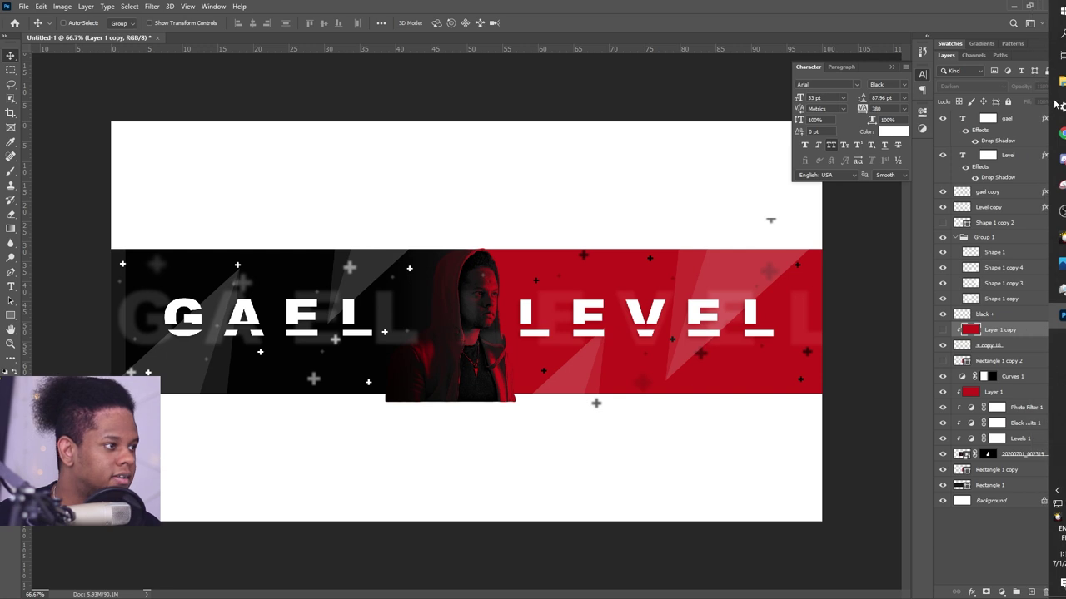
left_click(1056, 104)
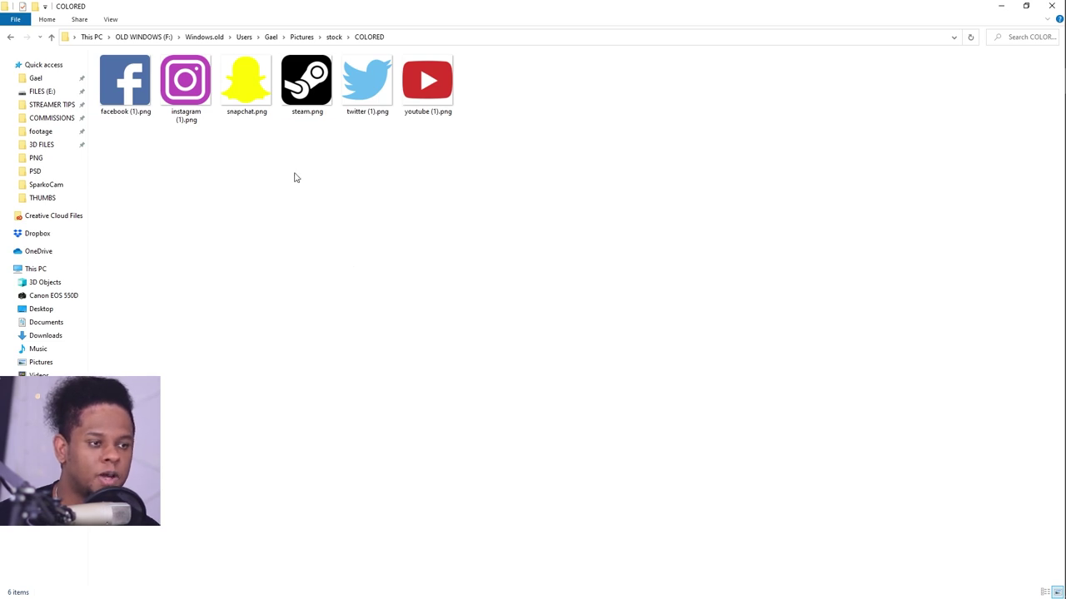
- Select the social icon PNGs, including YouTube, and bring them into the banner
left_click(419, 94)
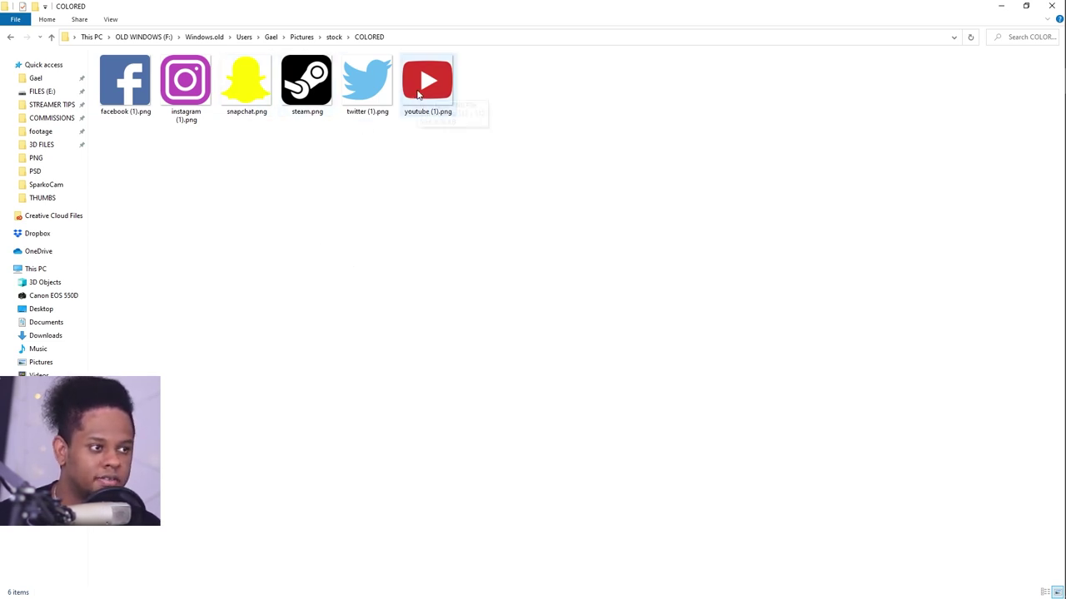
key("alt+Tab")
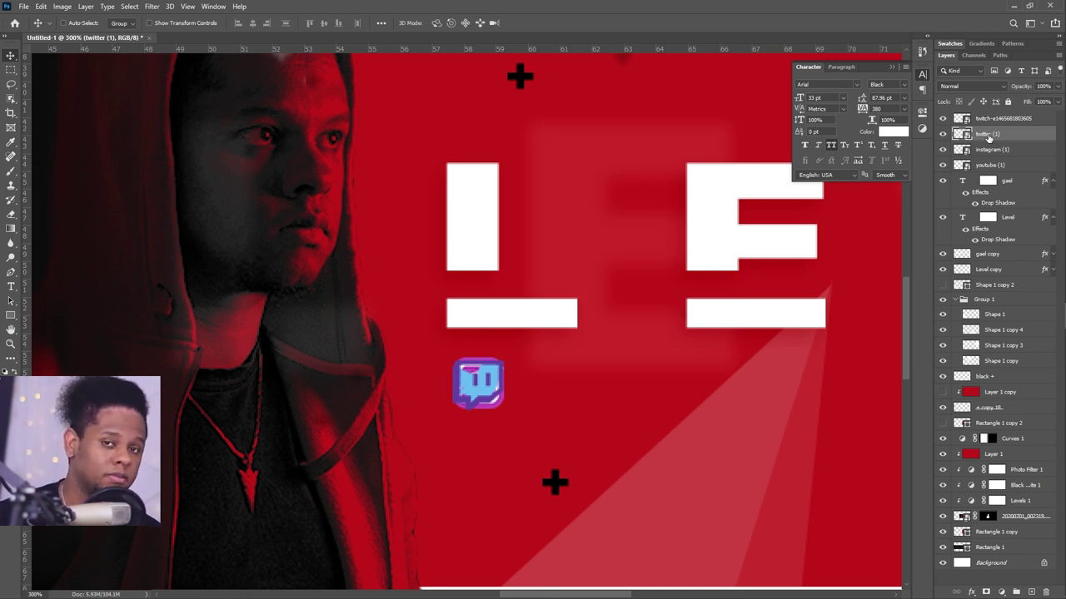
- Slide the Instagram icon right to line up the icons beneath the title
key("ctrl+1")
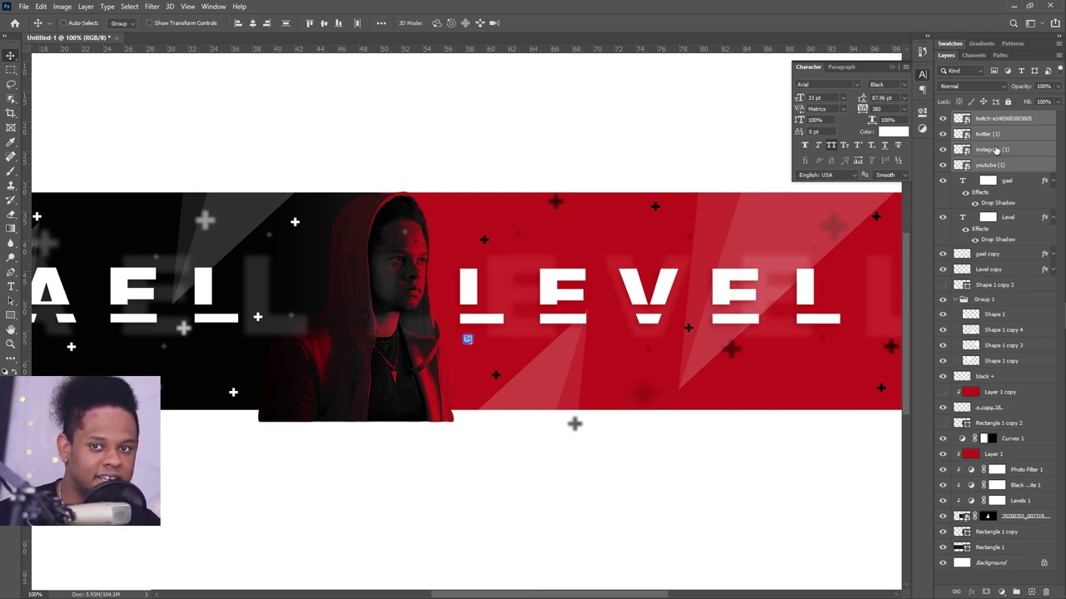
left_click(997, 150)
left_click_drag(470, 357, 550, 357)
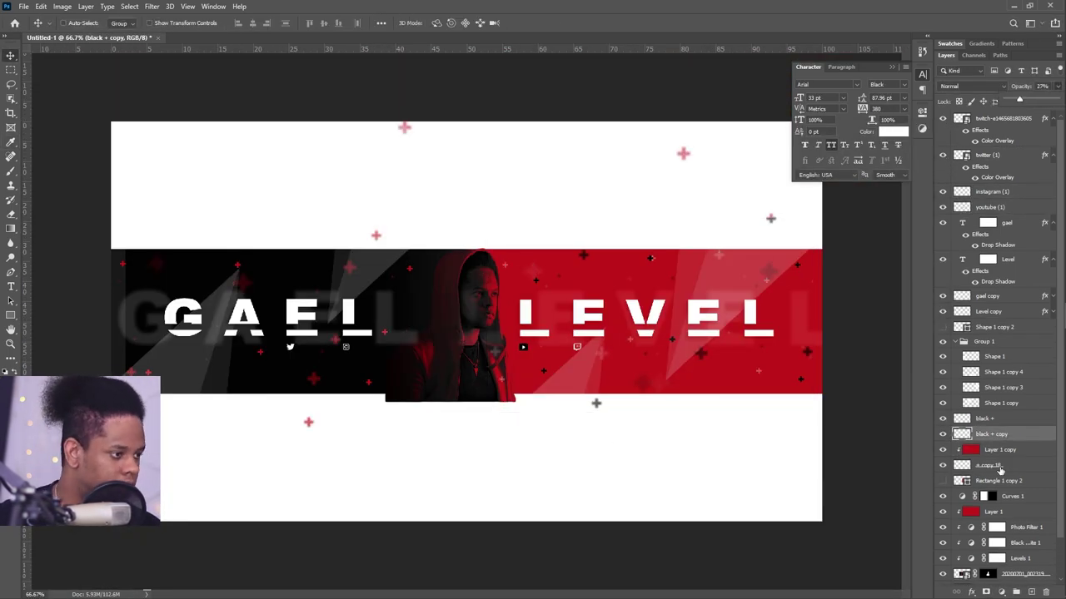
key("ctrl+minus")
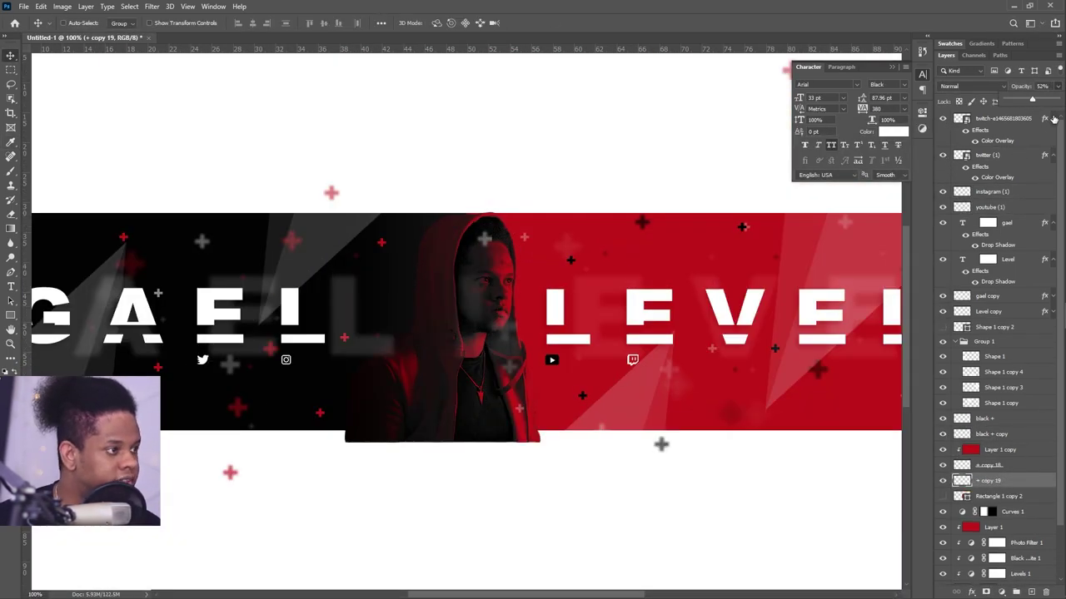
- Collapse the effect lists of the Twitch, Twitter and GAEL layers
left_click(1053, 119)
left_click(1053, 135)
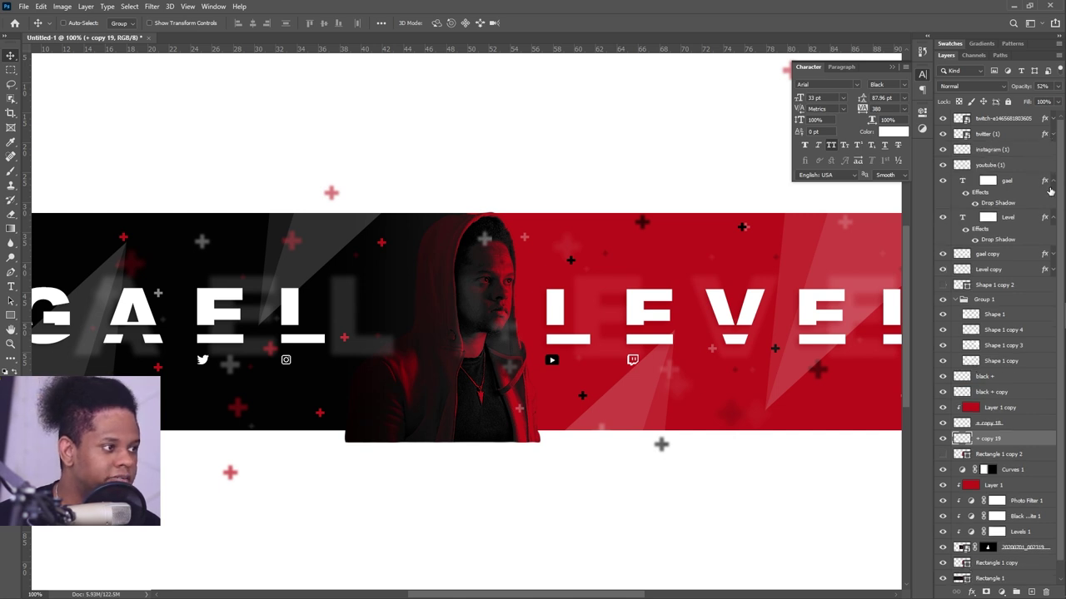
left_click(1052, 182)
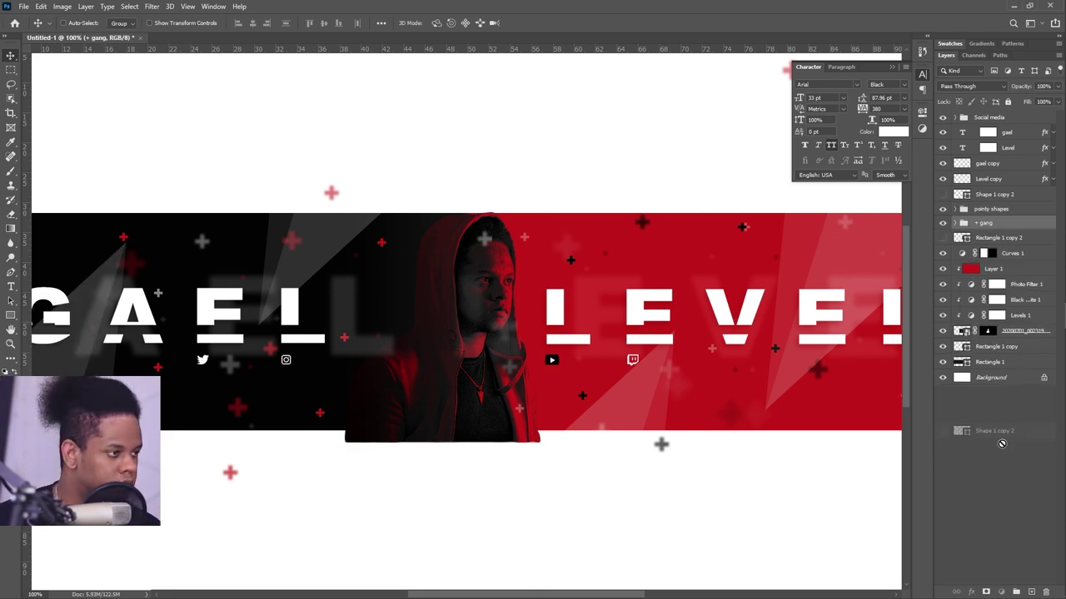
- Position the handle text beside the Twitter icon and check the handles up close
key("ctrl+minus")
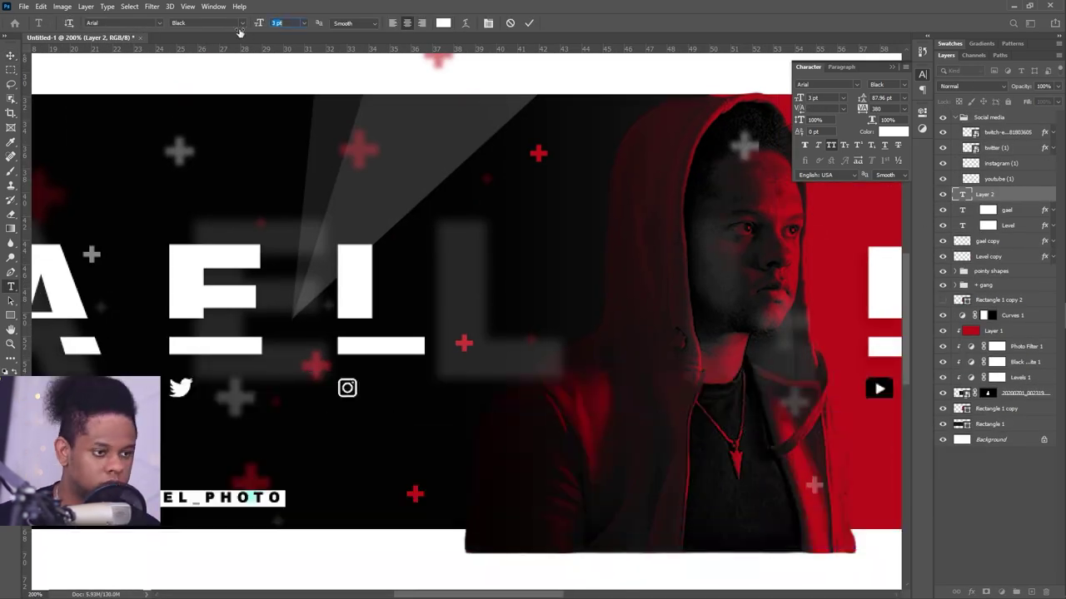
left_click_drag(234, 498, 267, 388)
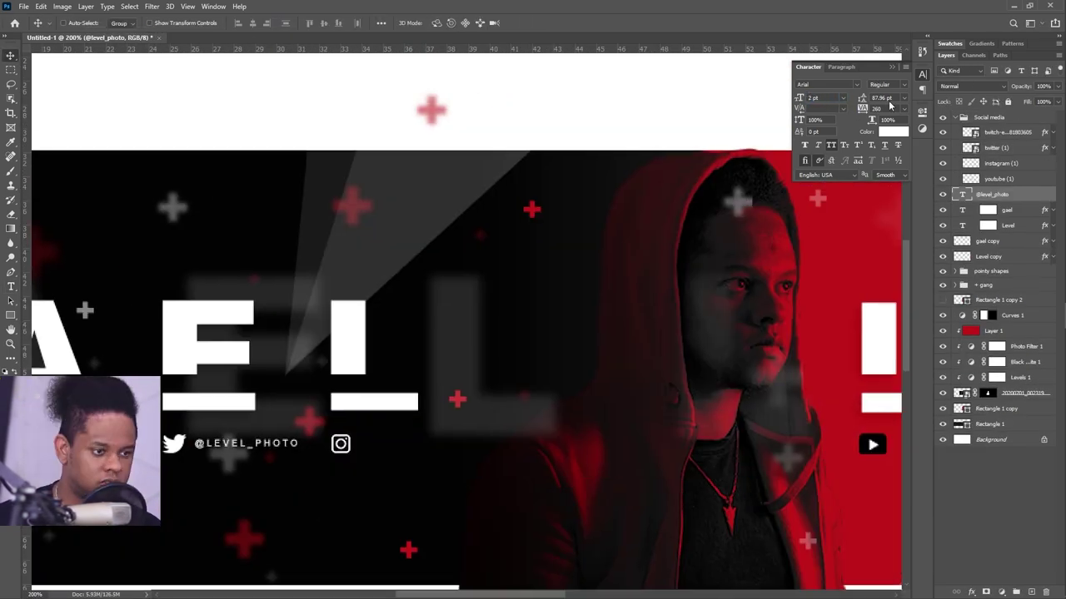
key("ctrl+minus")
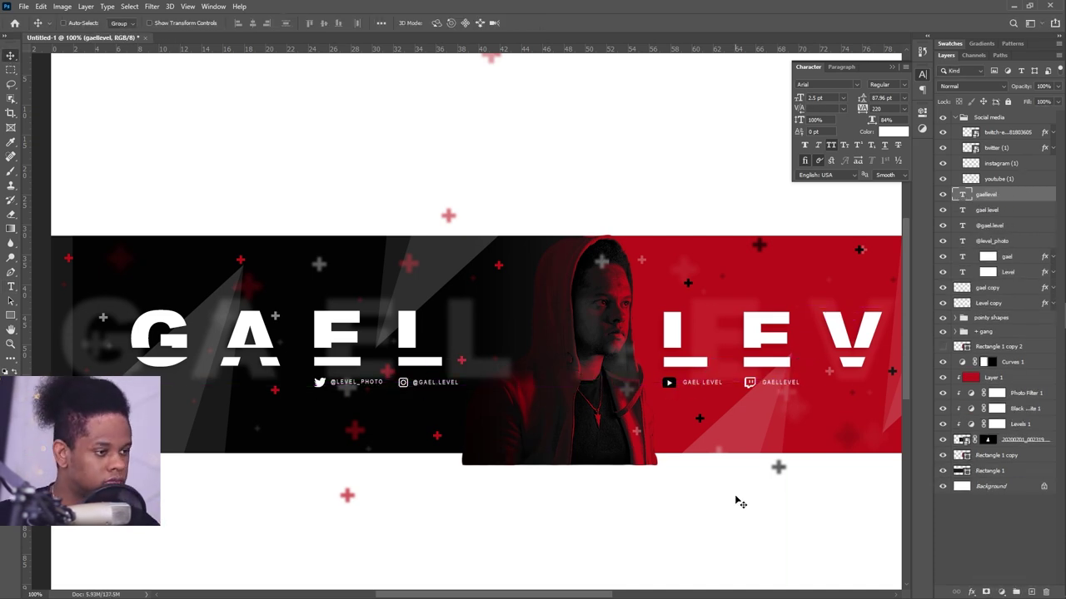
key("ctrl+minus")
key("ctrl+plus")
left_click(991, 362)
key("ctrl+minus")
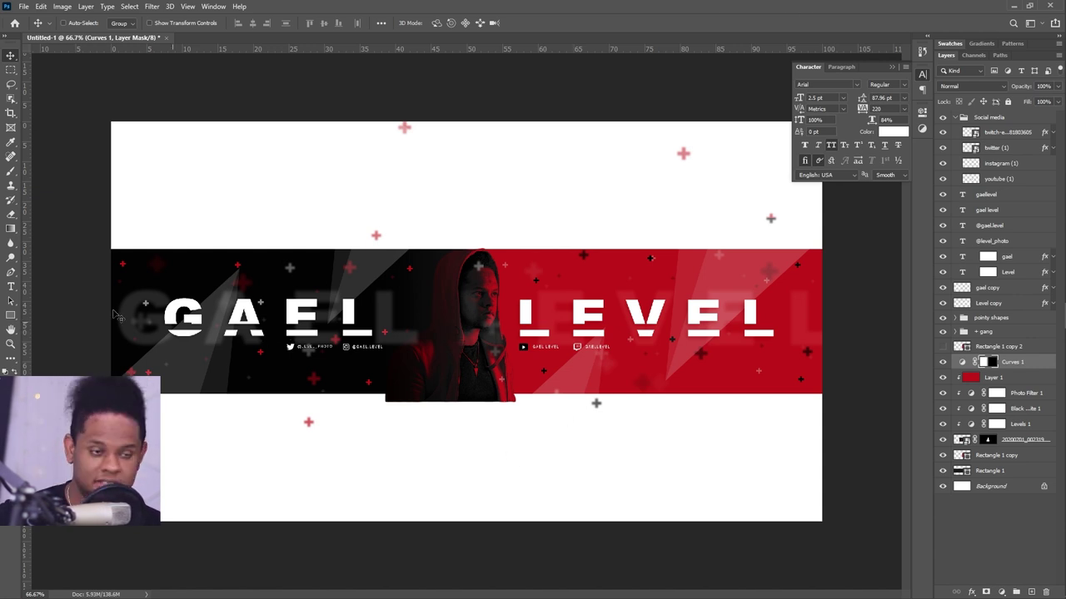
- Set up a scatter brush at 4% opacity and stamp faint texture around the banner
key("b")
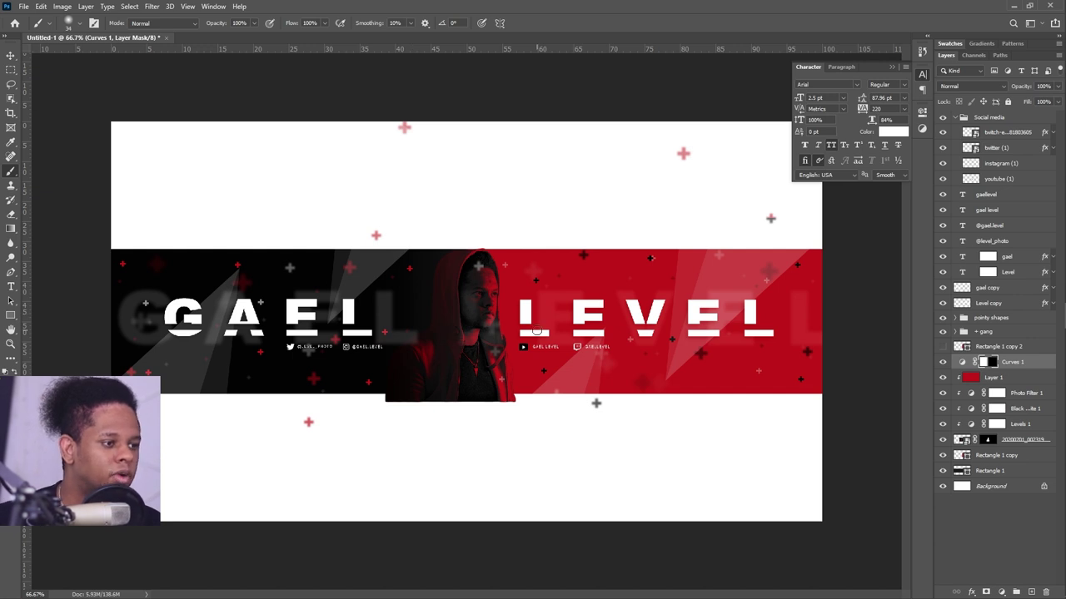
right_click(299, 218)
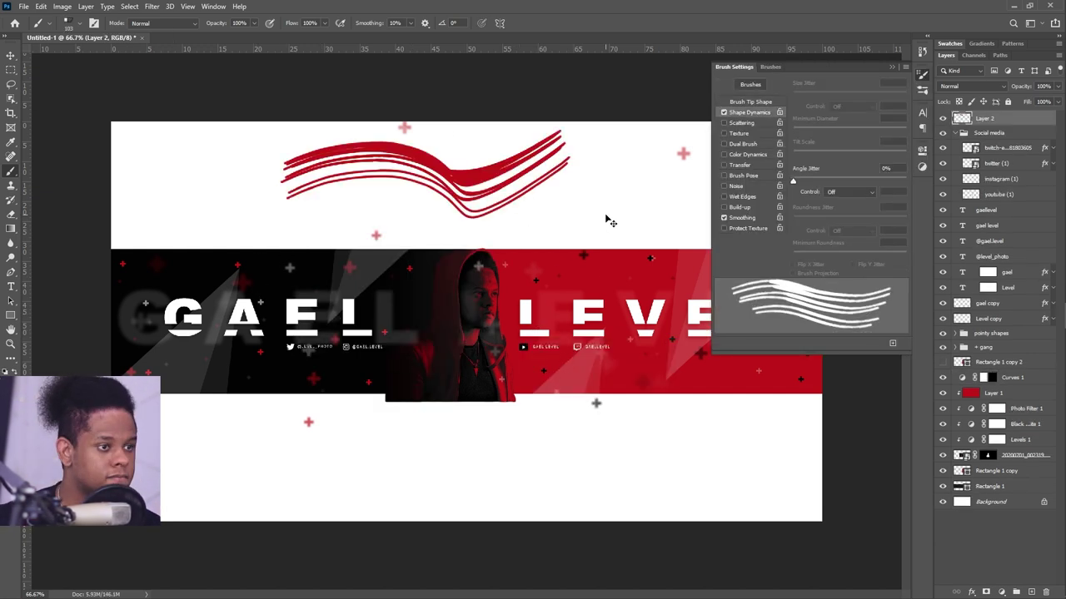
key("ctrl+z")
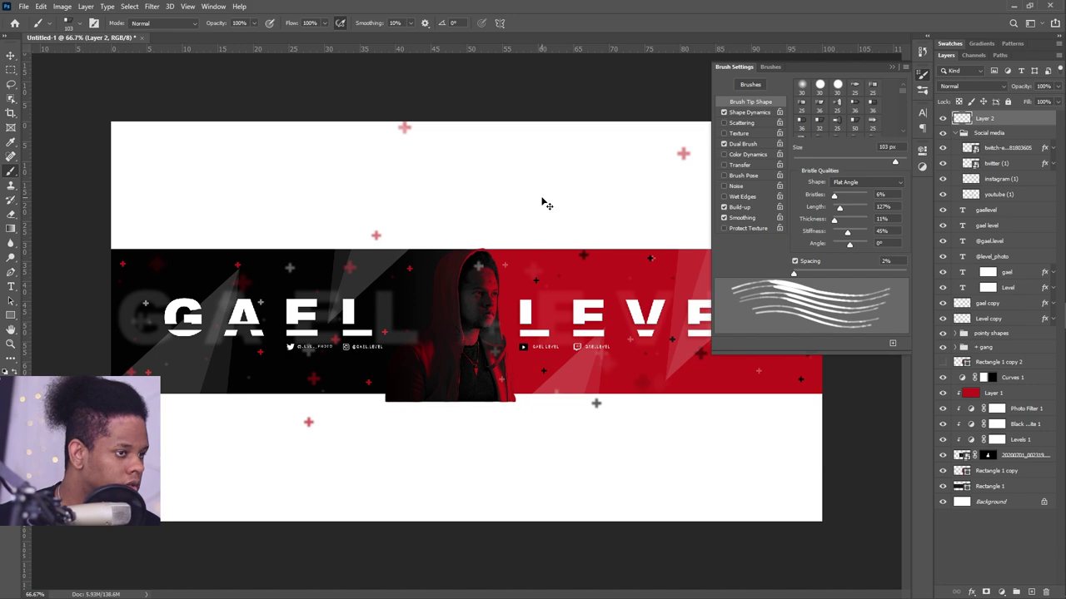
left_click_drag(295, 162, 437, 170)
key("ctrl+z")
key("0")
key("4")
left_click(349, 179)
left_click(217, 429)
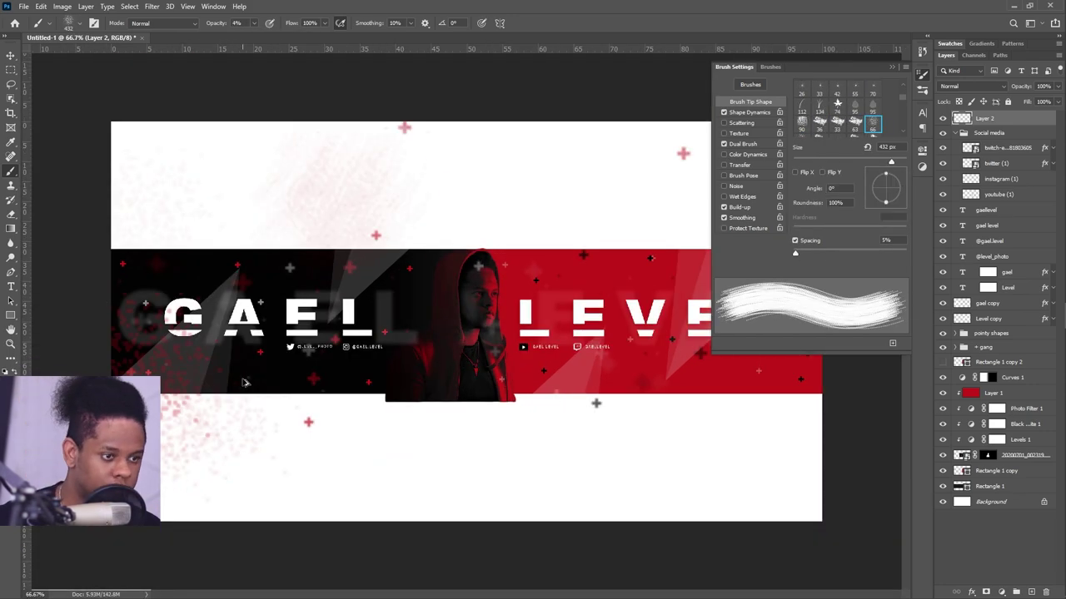
left_click(791, 416)
left_click(191, 175)
- Switch to another scatter brush and stamp grey texture along the right and bottom
right_click(576, 151)
left_click(922, 73)
left_click(922, 74)
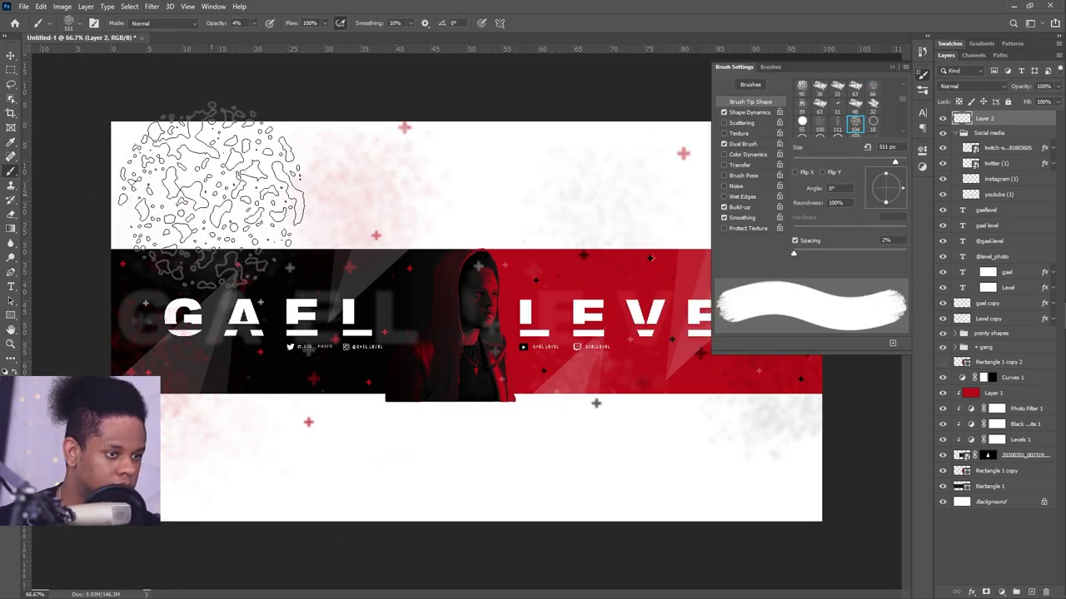
left_click(666, 457)
left_click(632, 183)
- Stamp pink texture at the left and lower right, then add a new empty layer
key("F5")
left_click(250, 162)
left_click(250, 454)
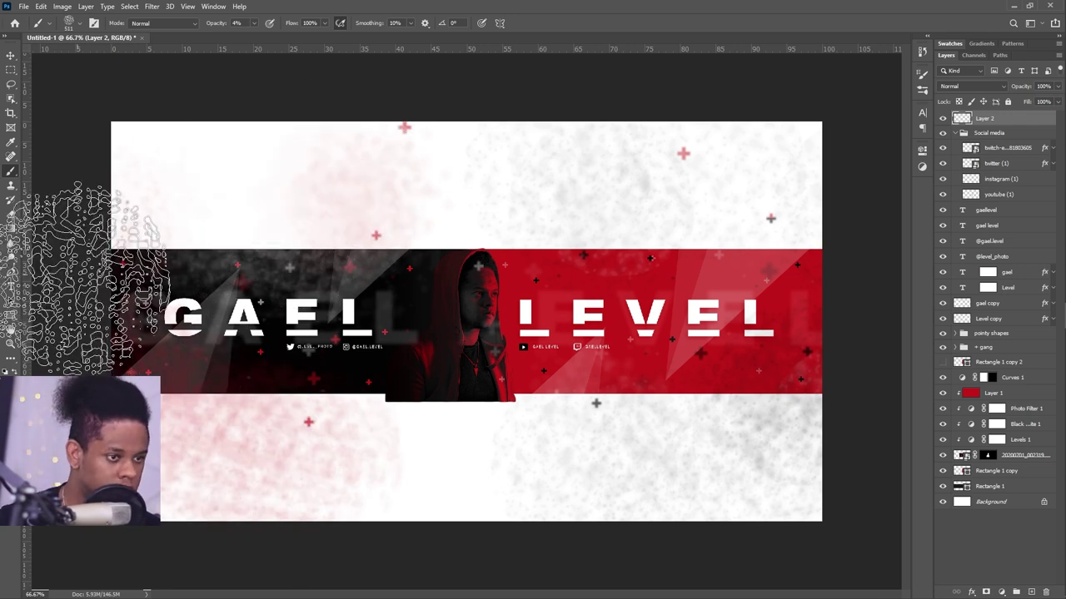
key("bracketleft")
key("bracketleft")
key("bracketleft")
key("bracketleft")
left_click(749, 420)
key("ctrl+shift+alt+n")
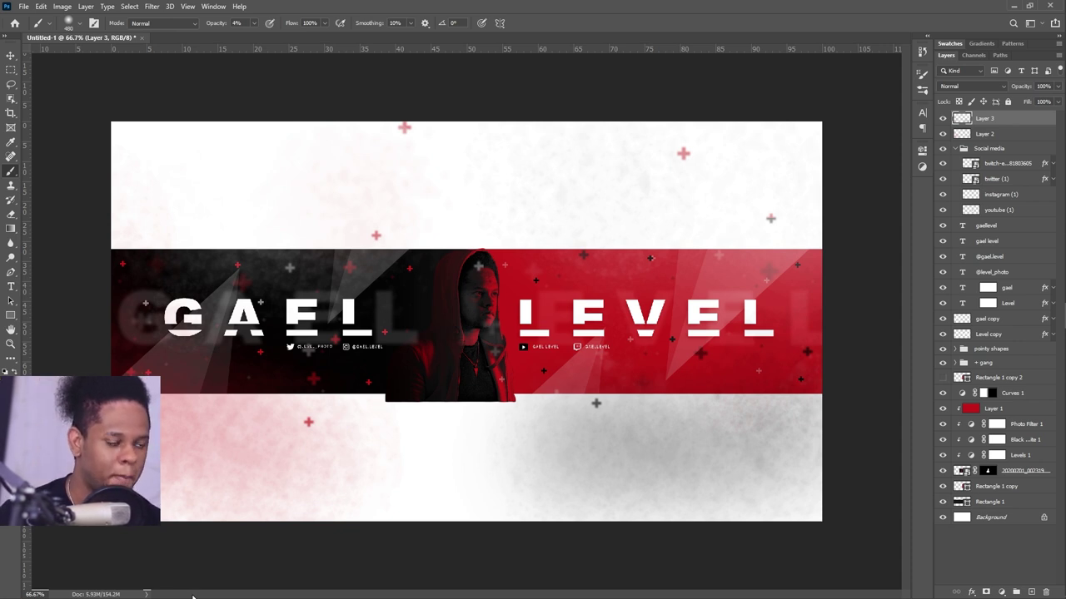
key("ctrl+plus")
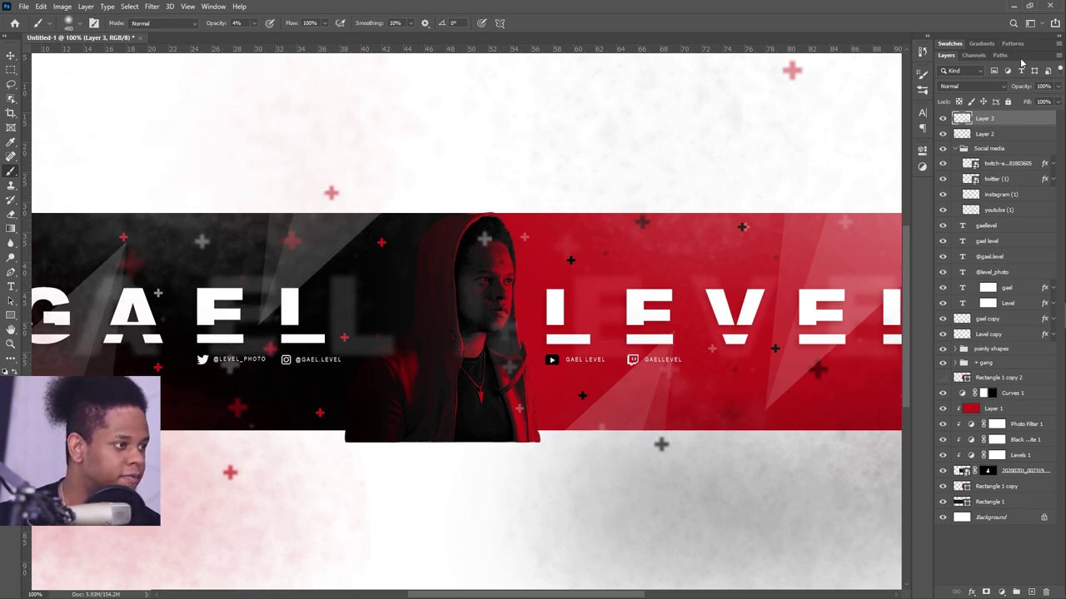
- Move the Twitter and Instagram handles into the Social media group and nudge handles toward the centre
key("v")
left_click(921, 112)
left_click_drag(872, 159, 849, 159)
left_click_drag(991, 273, 991, 250)
key("shift+Left")
key("shift+Right")
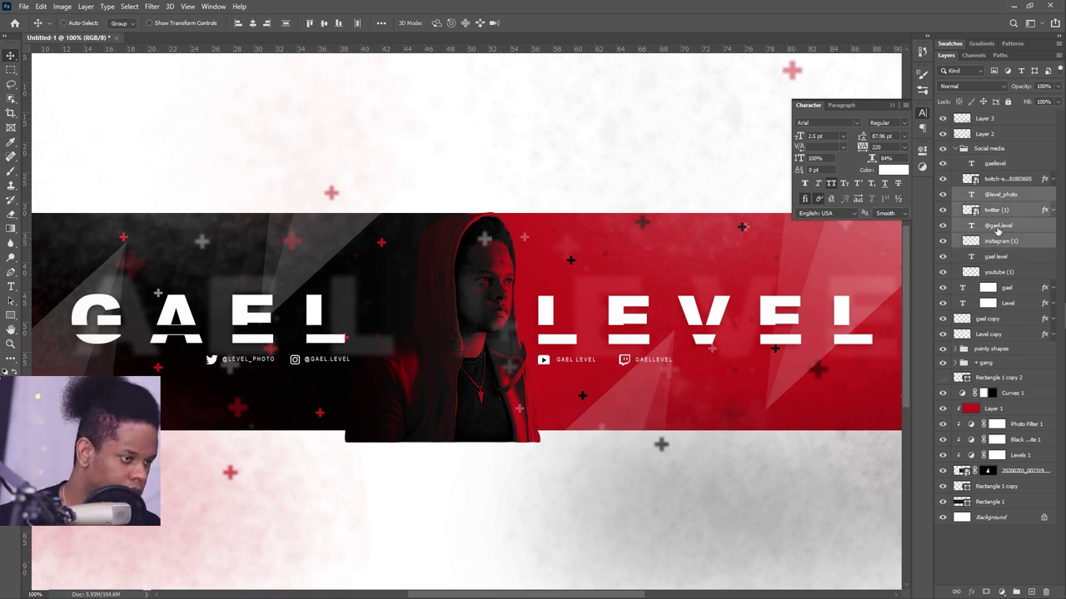
- Duplicate the red colour layer and ready a brush for the face
left_click(678, 433)
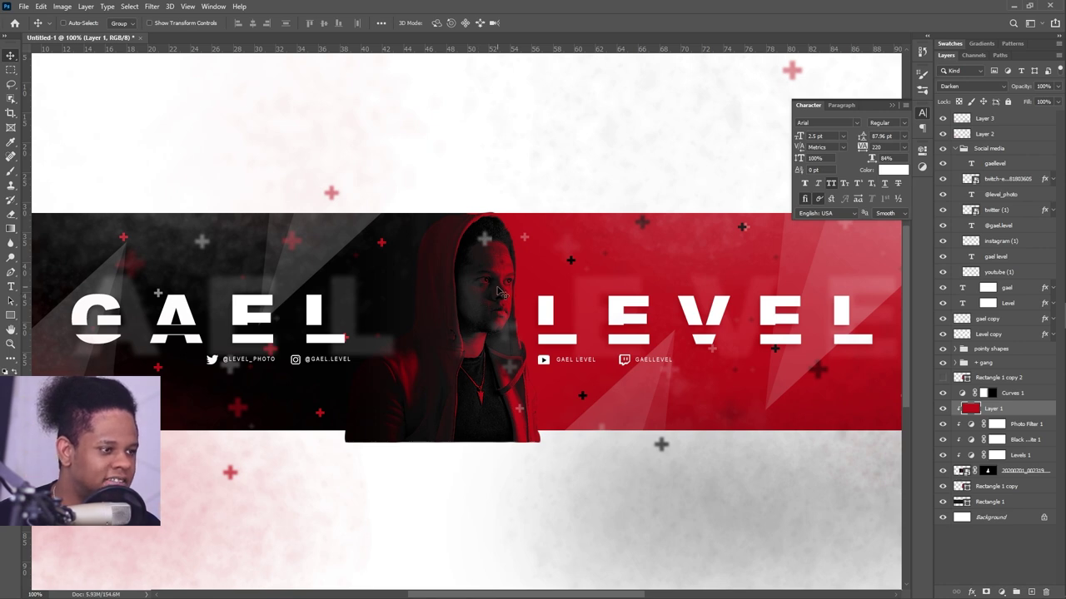
key("ctrl")
key("ctrl+plus")
key("ctrl+plus")
key("ctrl+j")
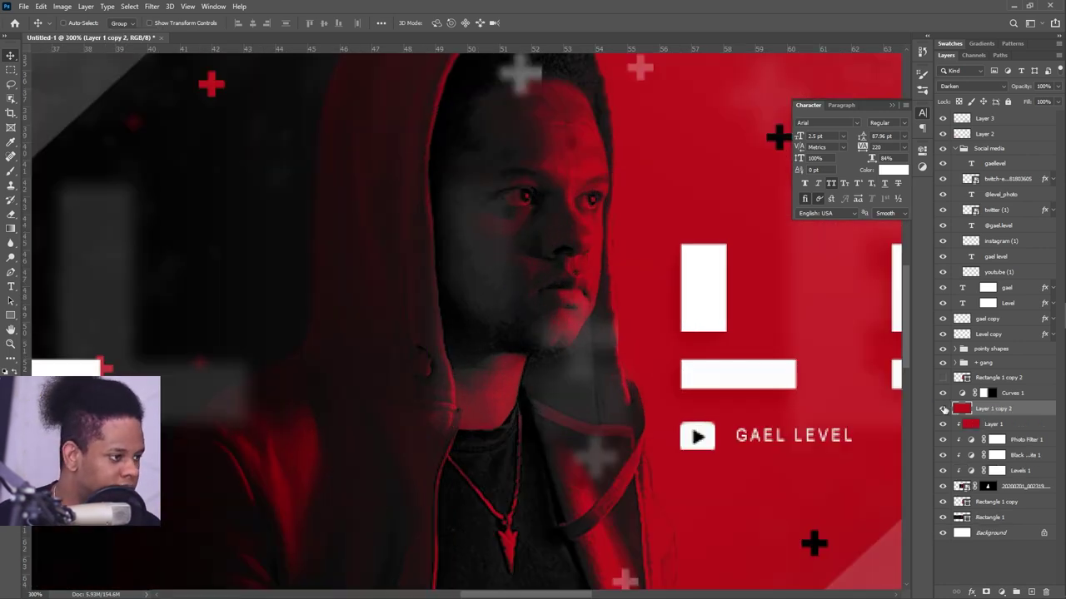
key("b")
right_click(641, 309)
key("Escape")
key("ctrl+minus")
key("ctrl+minus")
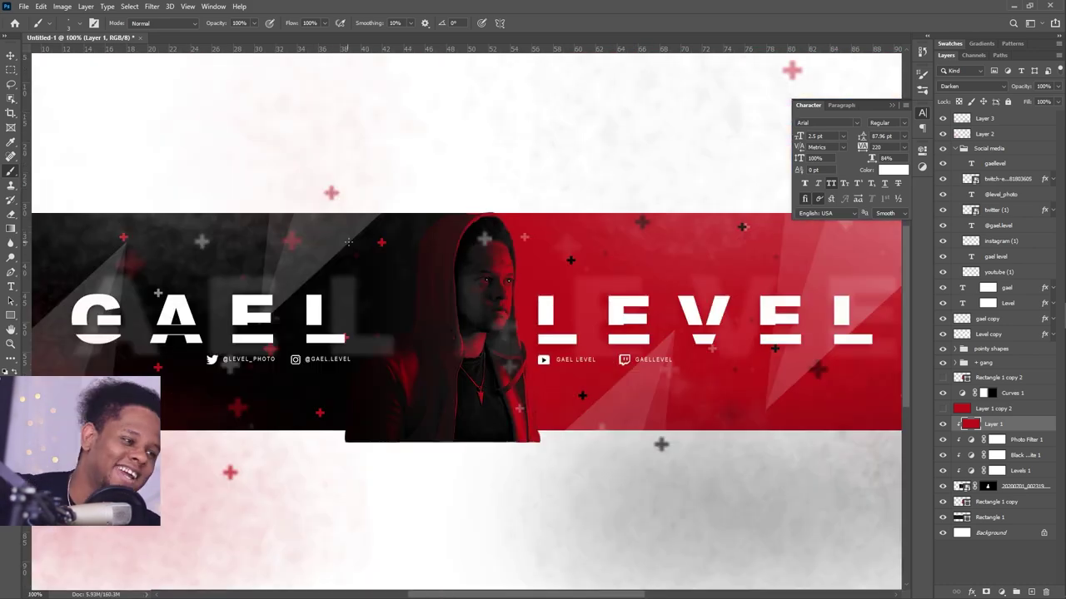
- Toggle the red tint to compare, then zoom in on the pendant
left_click(943, 425)
left_click(943, 425)
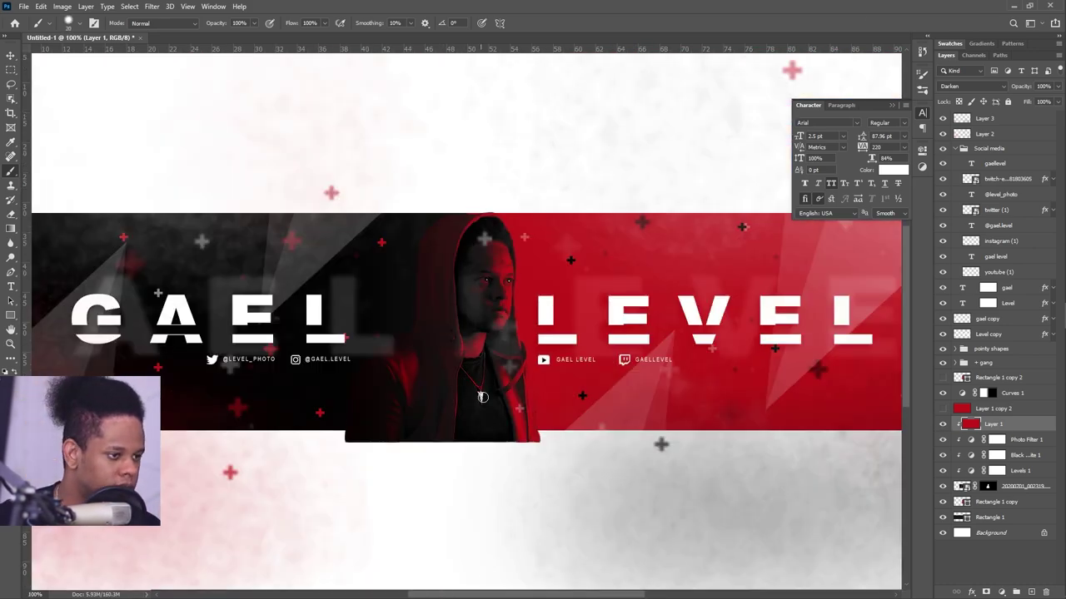
key("ctrl+plus")
key("ctrl+plus")
key("ctrl+plus")
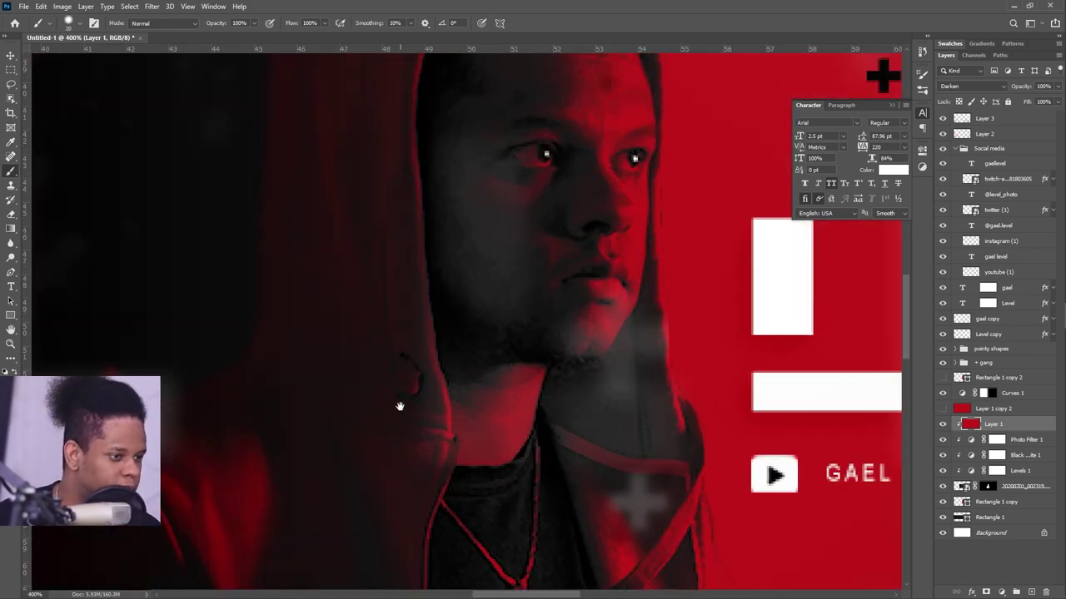
left_click_drag(399, 409, 363, 184)
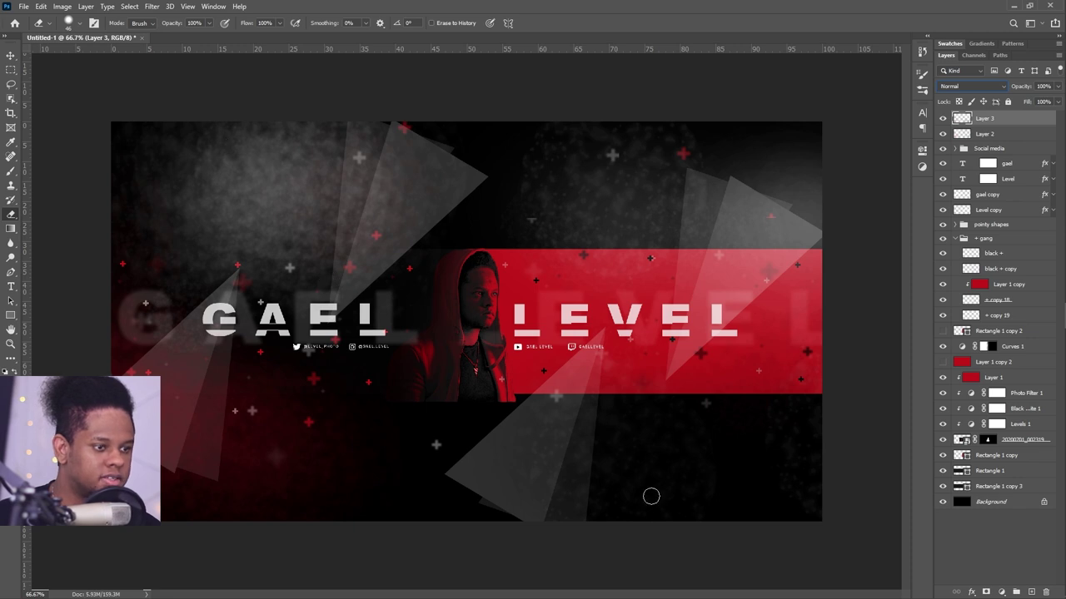
- Hide the black background, stamp all visible content into Layer 4, and hide it
left_click(955, 519)
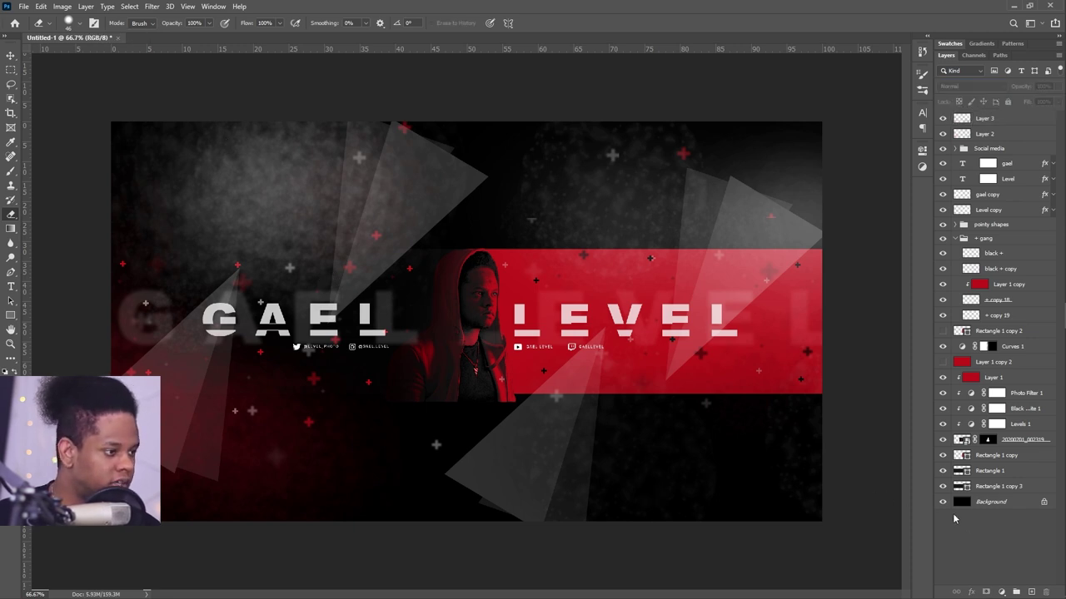
left_click(942, 501)
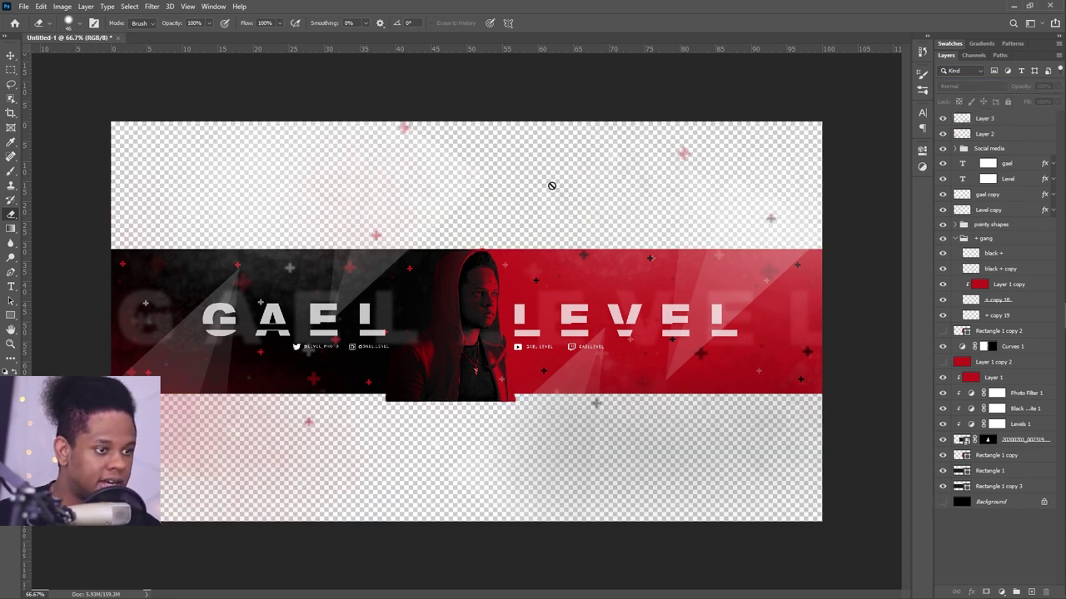
key("ctrl+a")
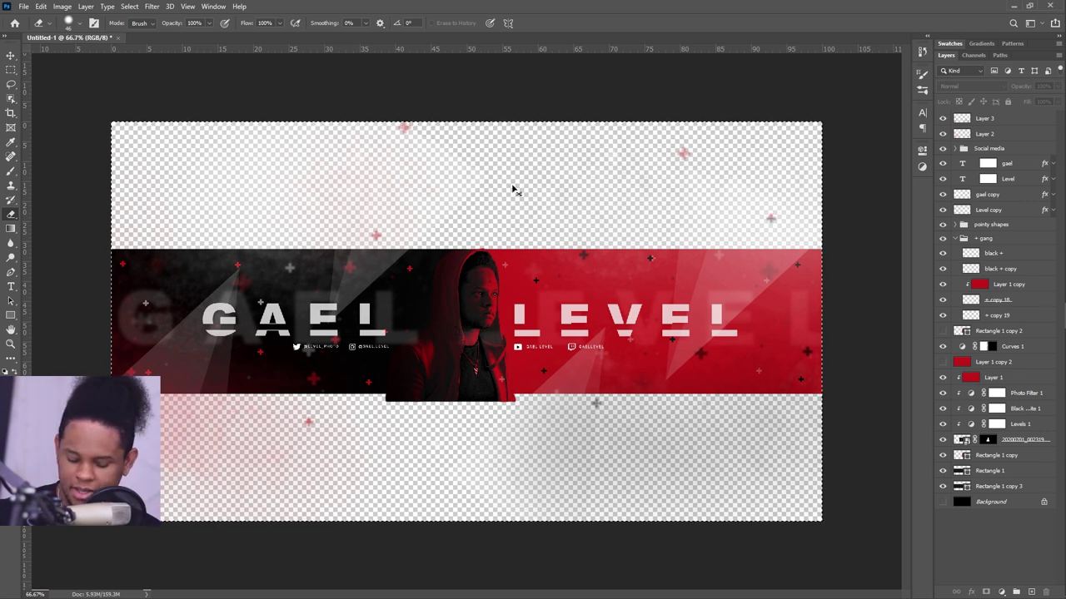
key("ctrl+shift+c")
key("ctrl+v")
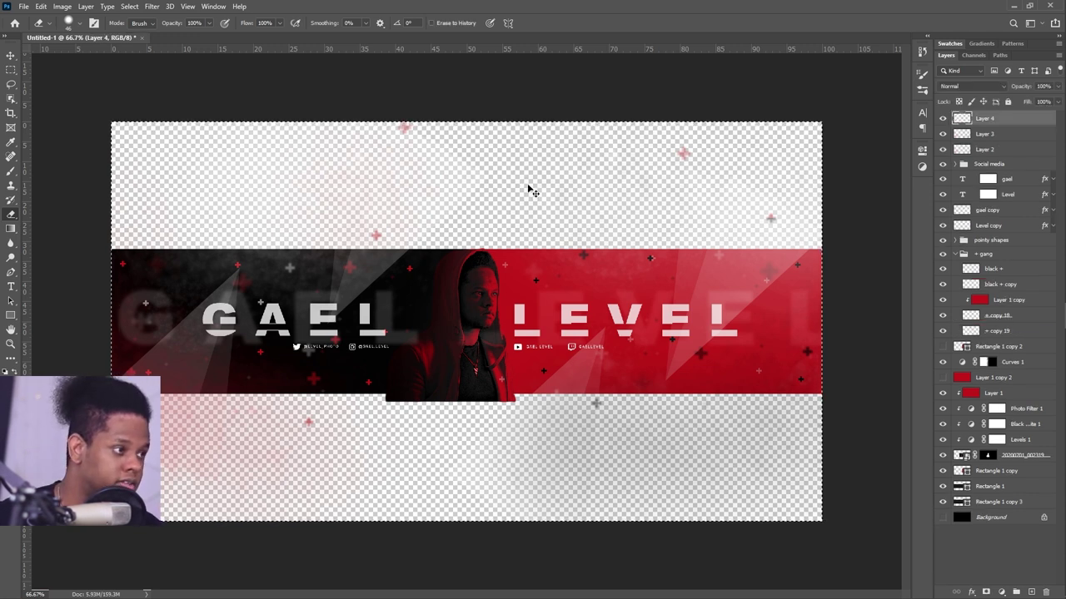
left_click(941, 119)
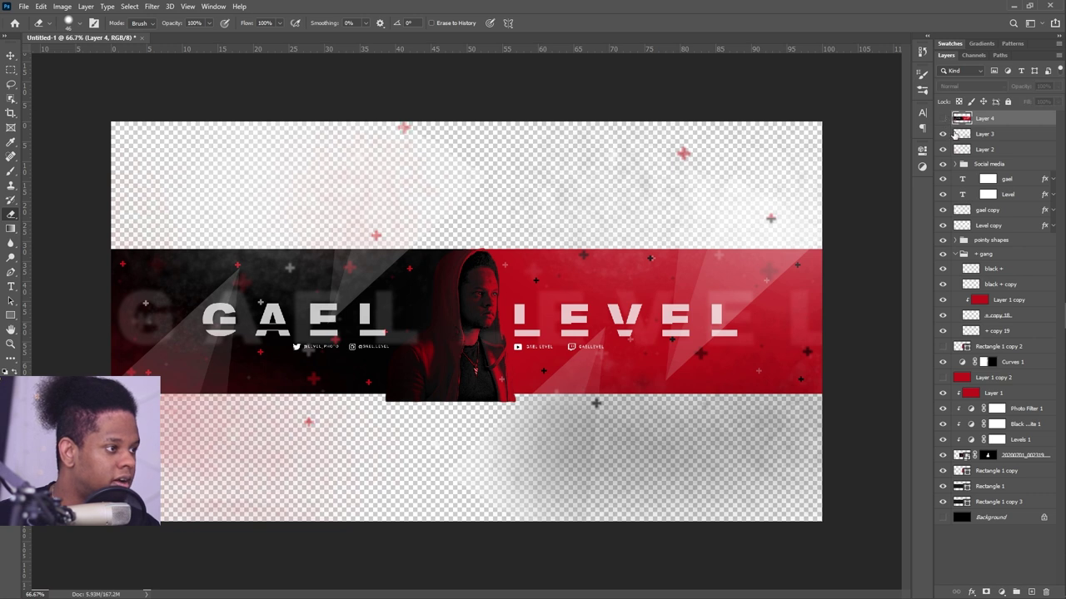
- Group Layer 3 through Rectangle 1 copy 3 into Group 1, mask it to the strip, and show the background
left_click(991, 136)
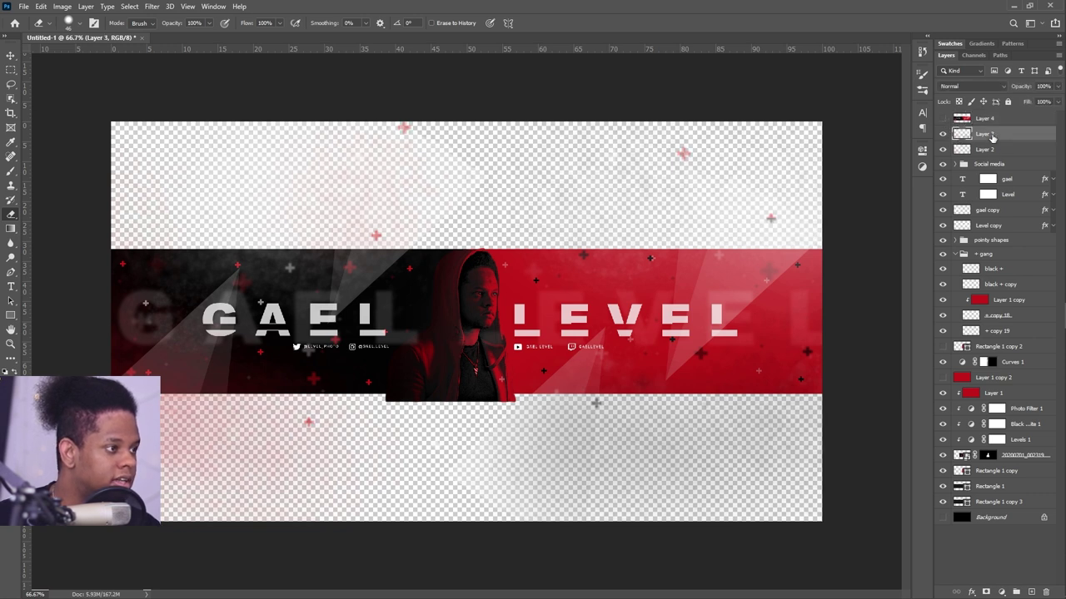
left_click(962, 502, "ctrl")
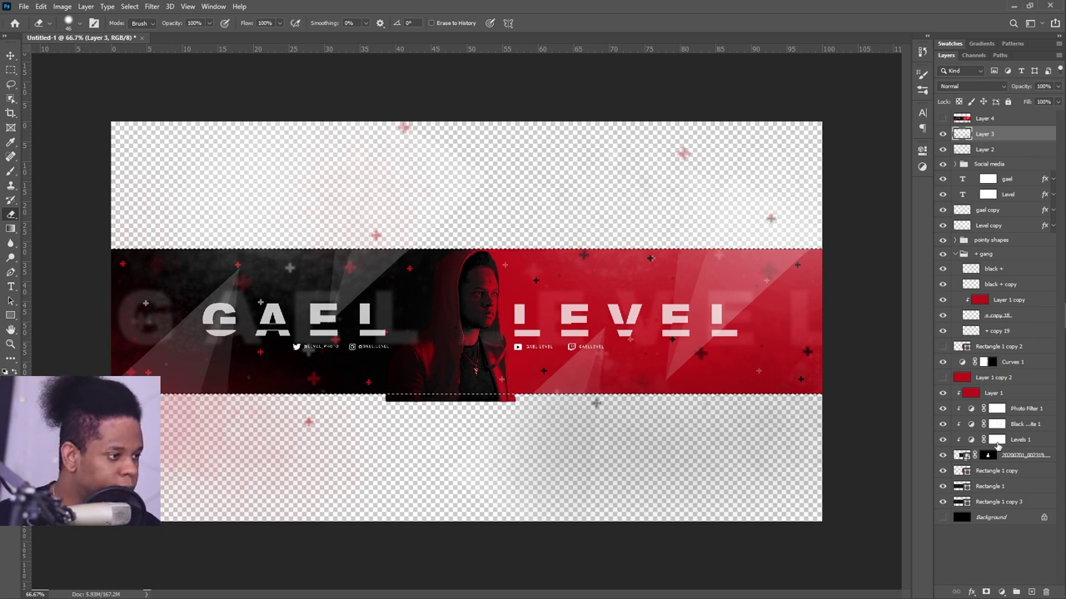
left_click(1001, 504, "shift")
key("ctrl+g")
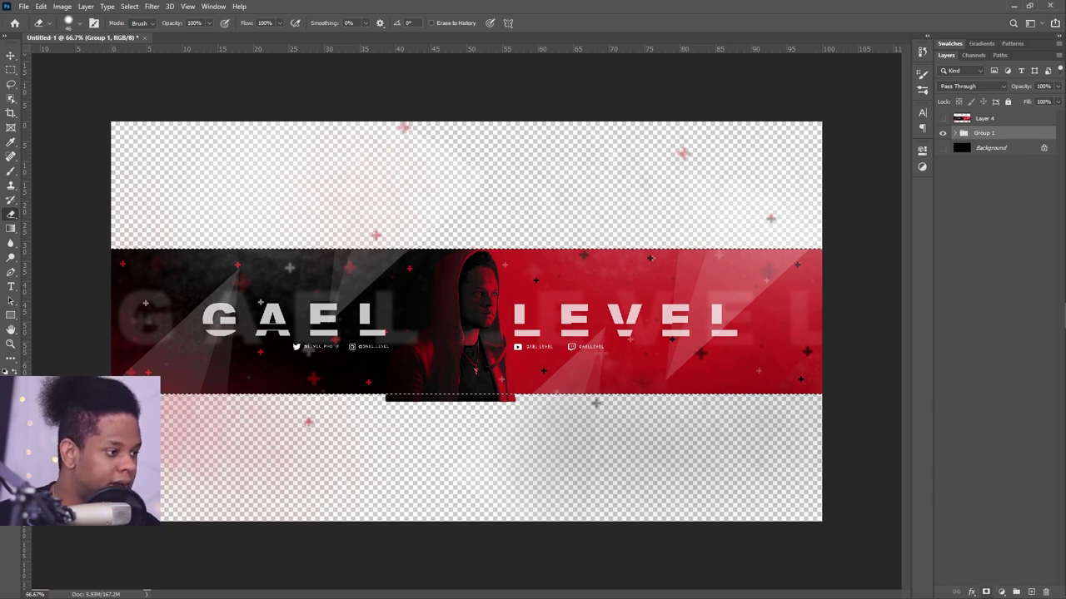
left_click(985, 592)
left_click(974, 357)
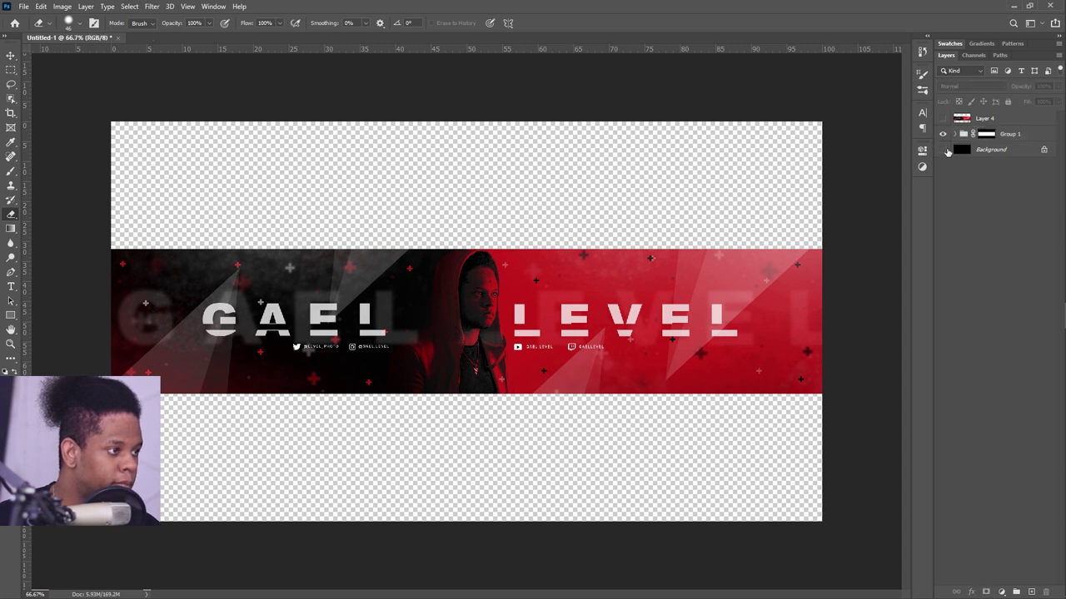
left_click(943, 150)
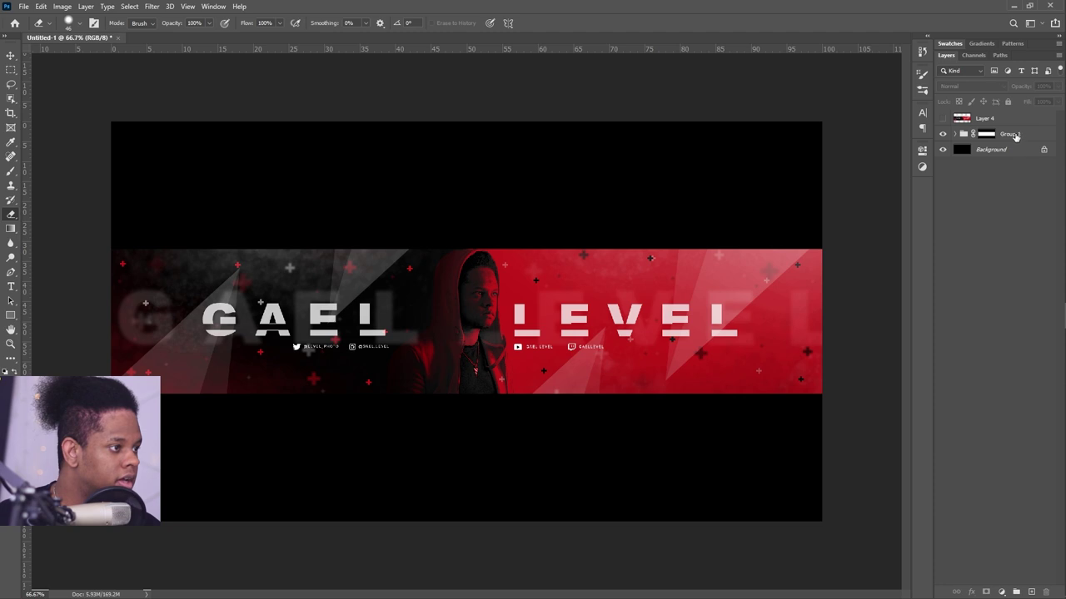
left_click_drag(1011, 136, 1013, 145)
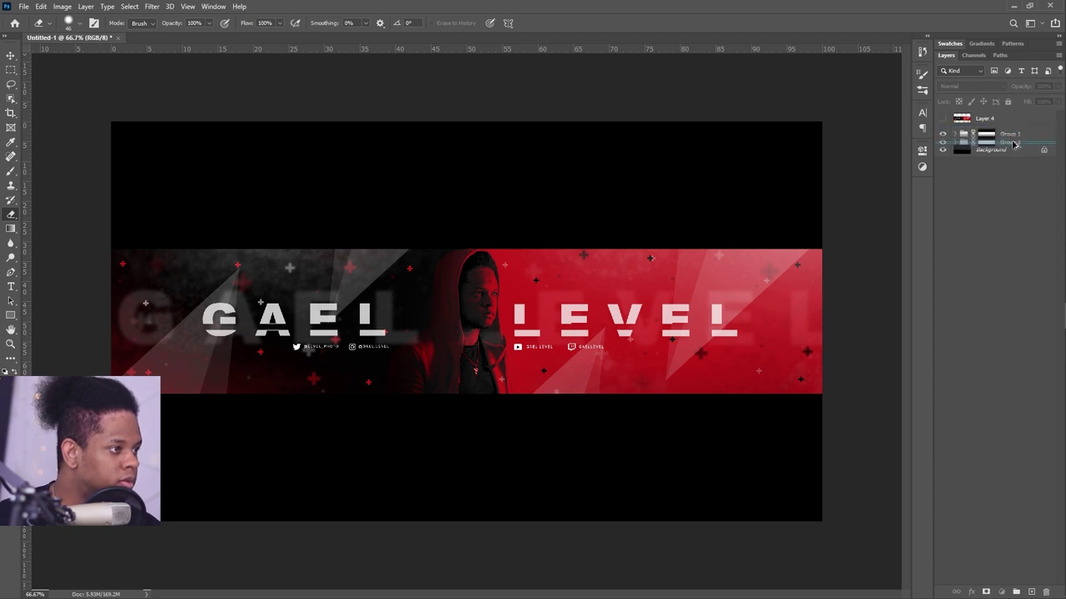
- Merge Group 1 copy, scale it up to about 313%, and shift it right
right_click(1013, 149)
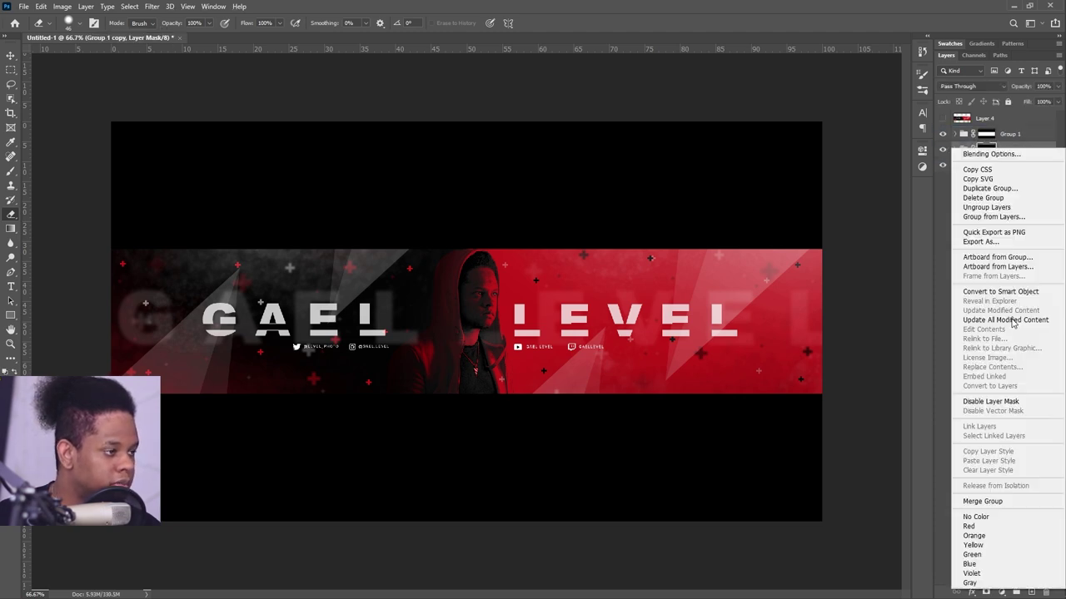
left_click(979, 501)
key("ctrl+t")
key("ctrl+minus")
key("ctrl+minus")
key("ctrl+minus")
key("ctrl+minus")
key("ctrl+minus")
key("ctrl+minus")
key("ctrl+minus")
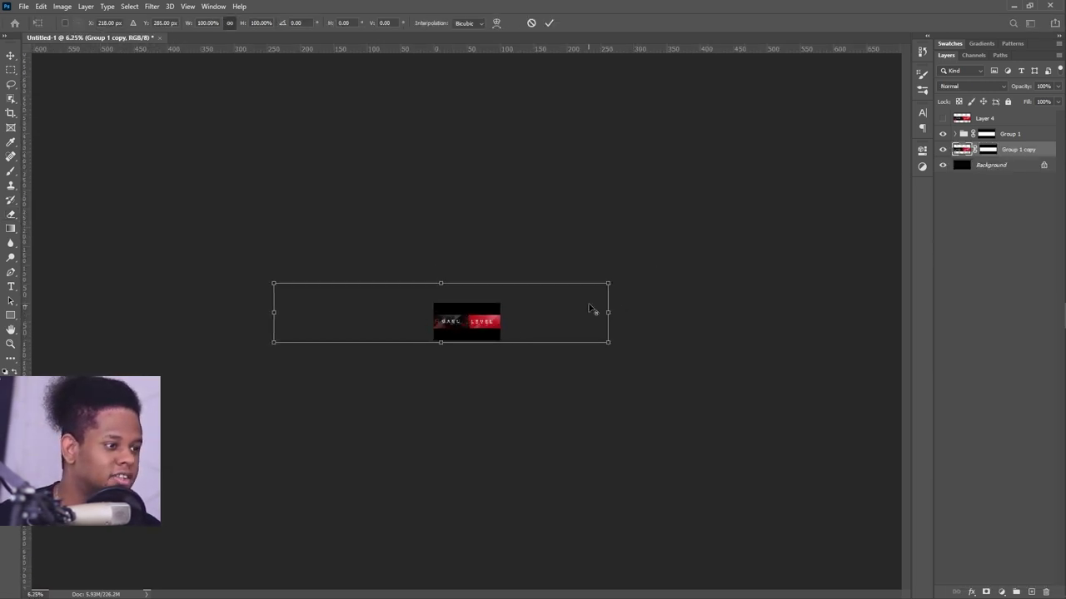
left_click_drag(608, 283, 488, 333)
key("Return")
key("ctrl+0")
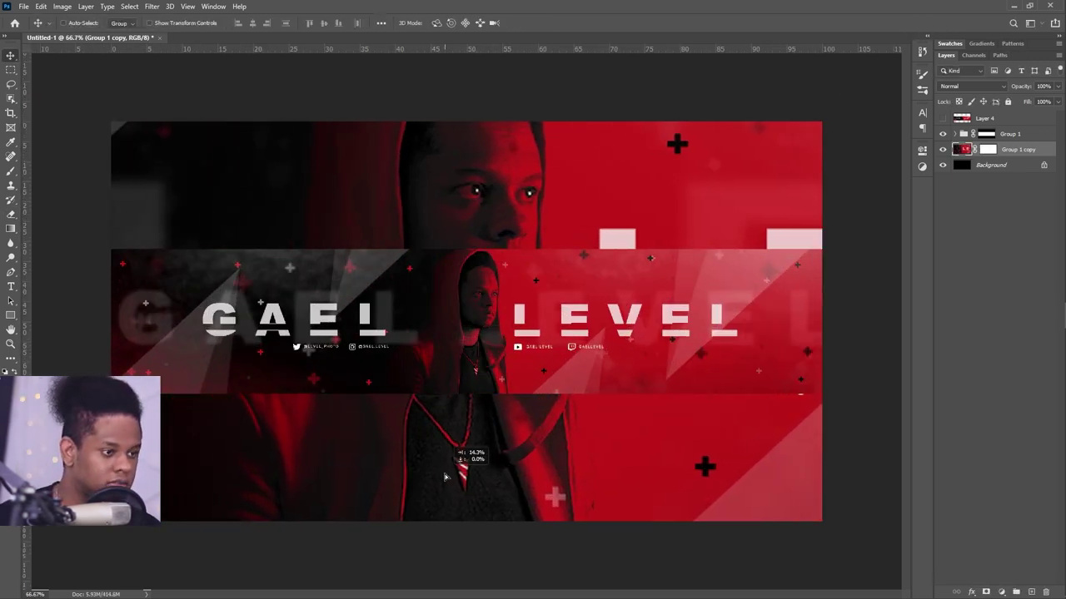
left_click_drag(446, 477, 477, 477)
- Open the Gaussian Blur filter, close it without applying, and reopen the Filter menu
left_click(151, 6)
left_click(167, 22)
key("Return")
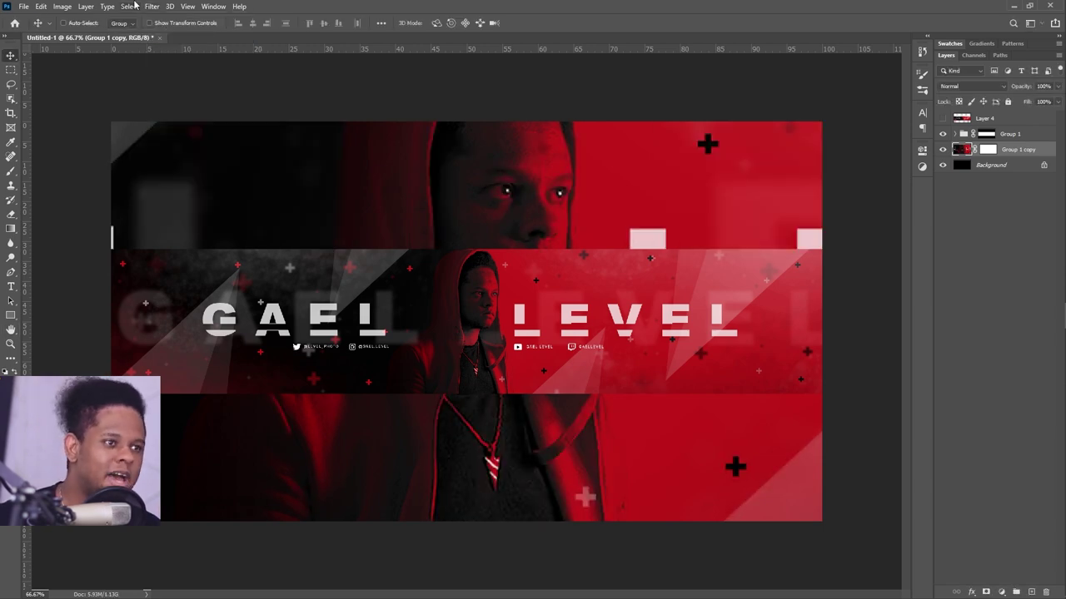
left_click(152, 6)
- Apply Lens Blur to the enlarged backdrop and lower its opacity to 64%
mouse_move(204, 131)
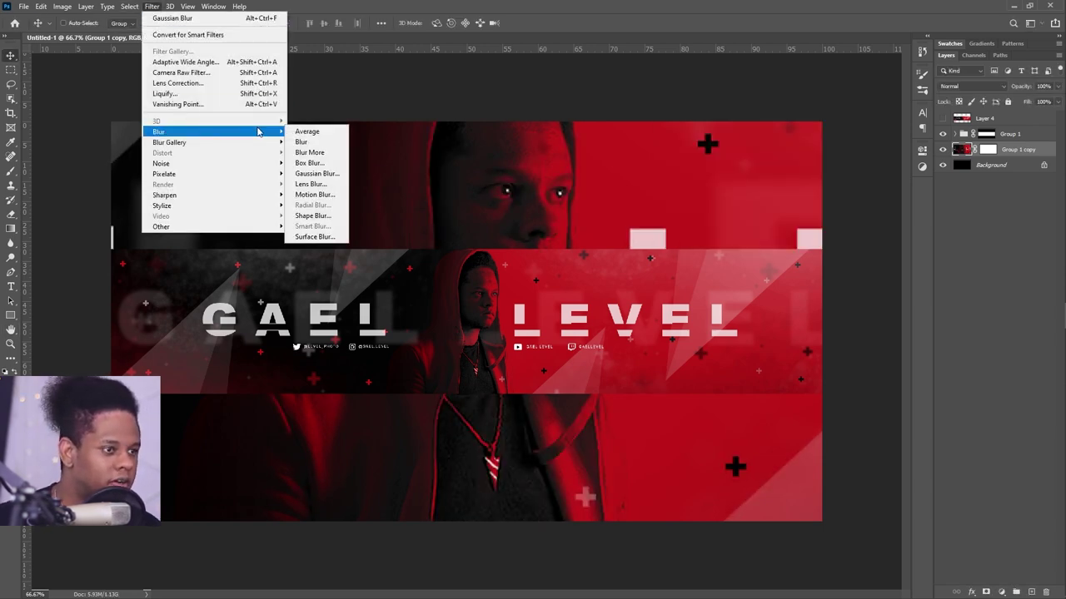
left_click(305, 180)
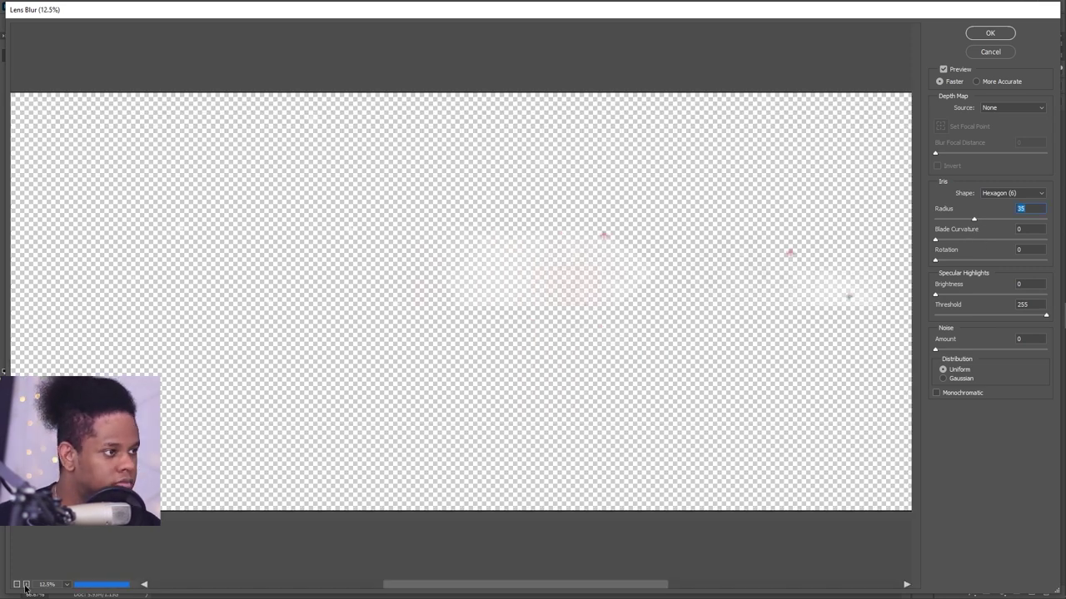
left_click(977, 30)
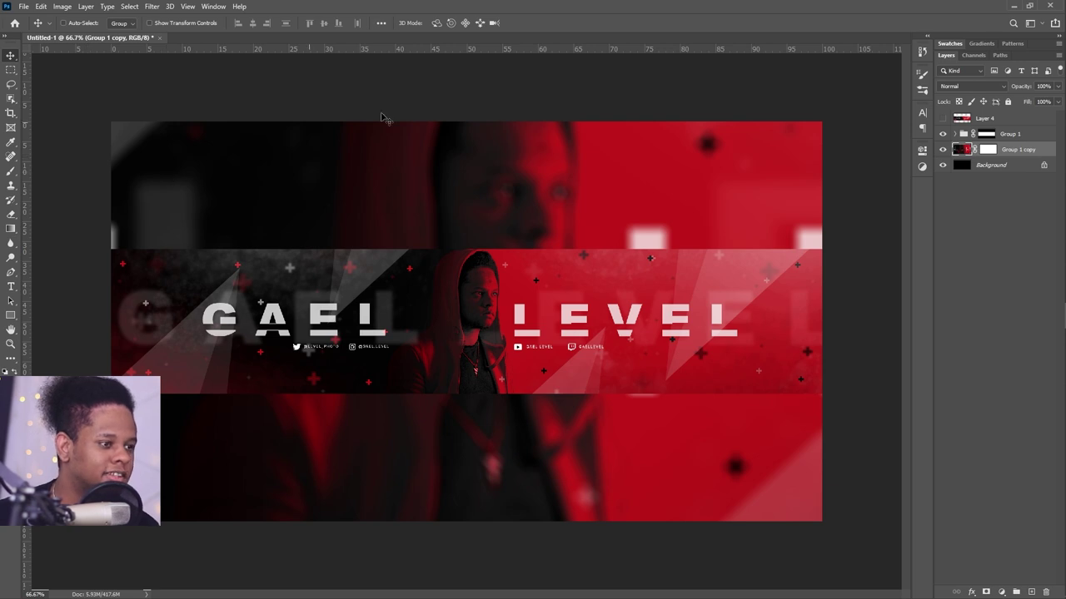
left_click(1043, 86)
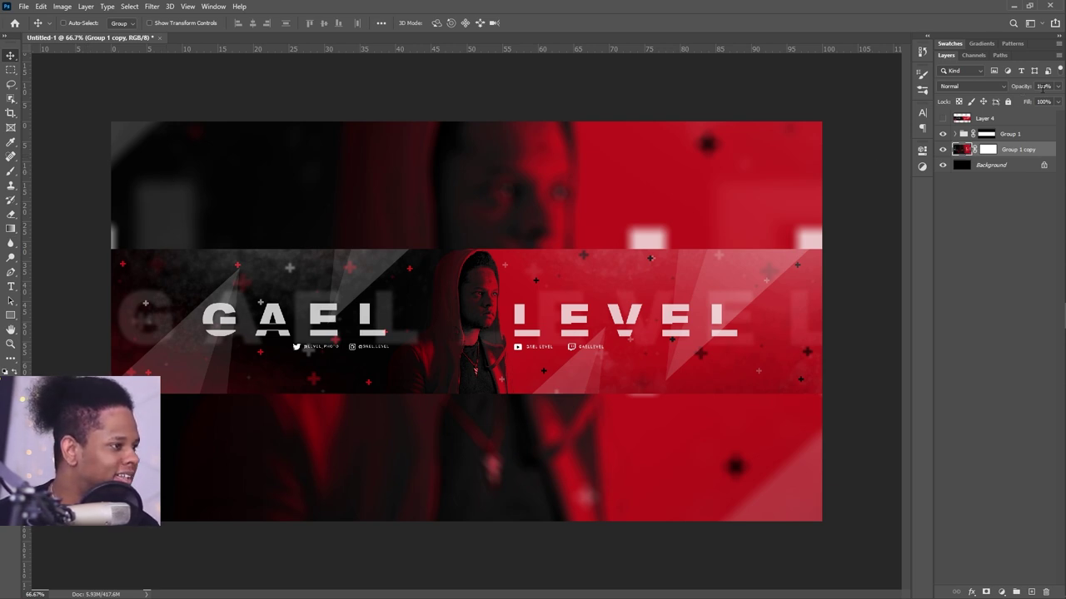
left_click(1059, 88)
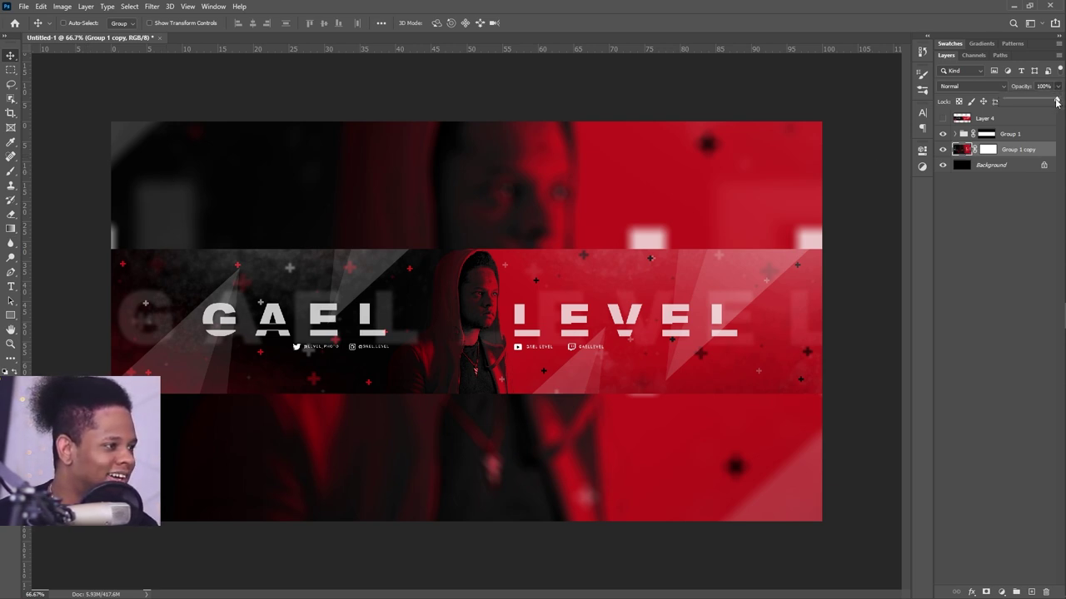
left_click_drag(1049, 101, 1043, 101)
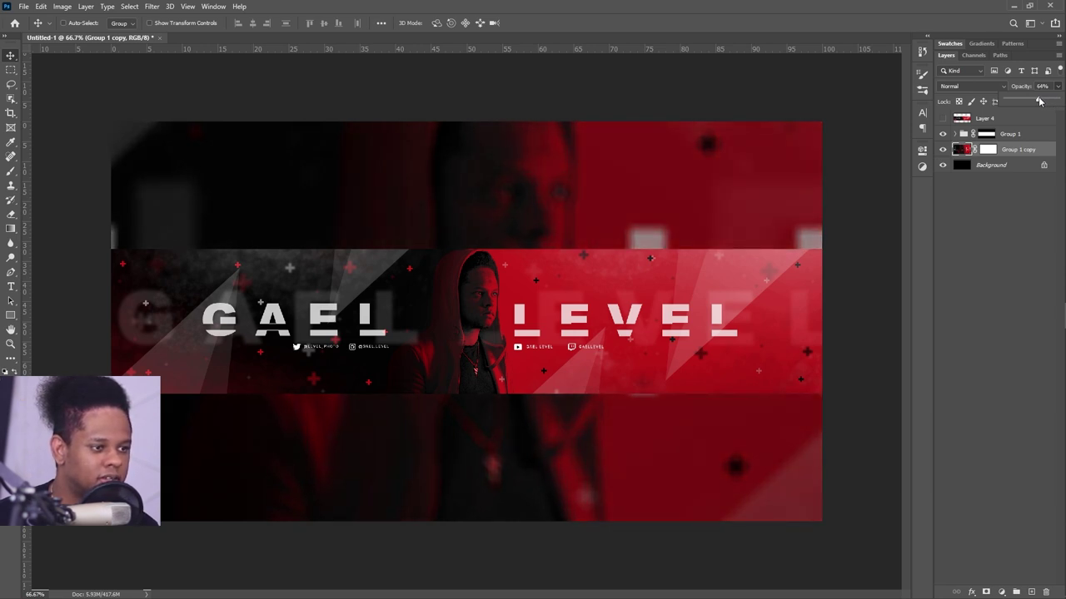
- Add an Outer Glow layer effect to Group 1
left_click(1012, 136)
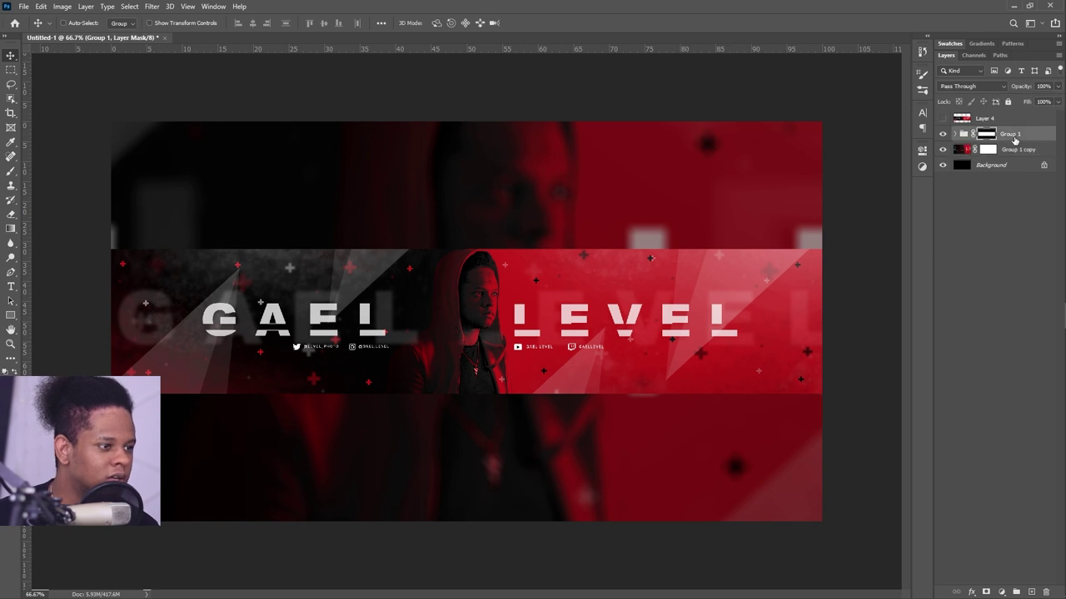
left_click(970, 592)
left_click(991, 581)
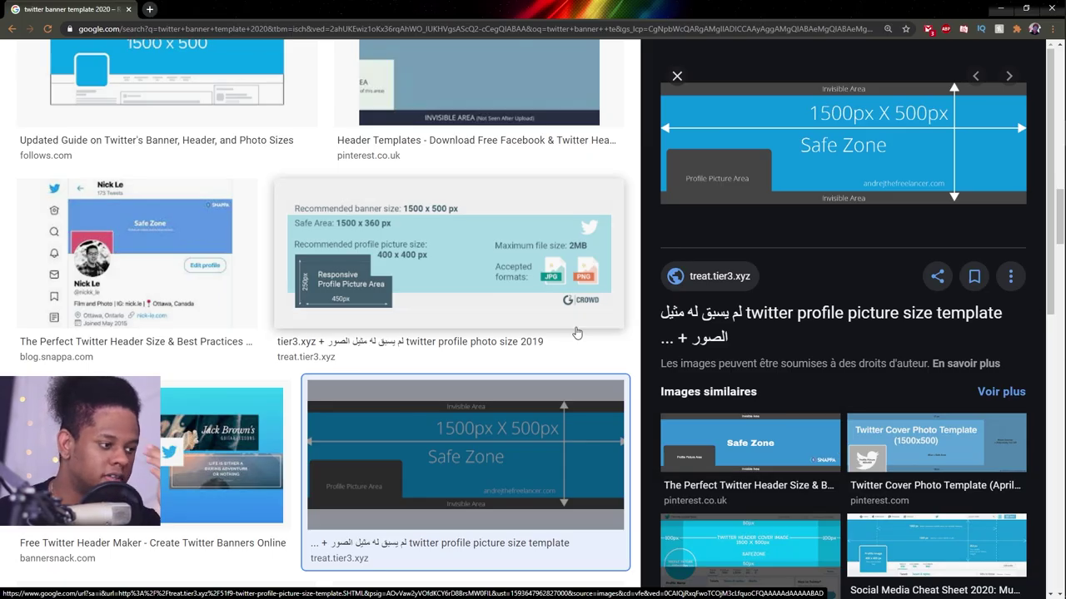
- Review the 1500px × 500px Twitter header safe-zone template in Chrome's image results
mouse_move(1058, 174)
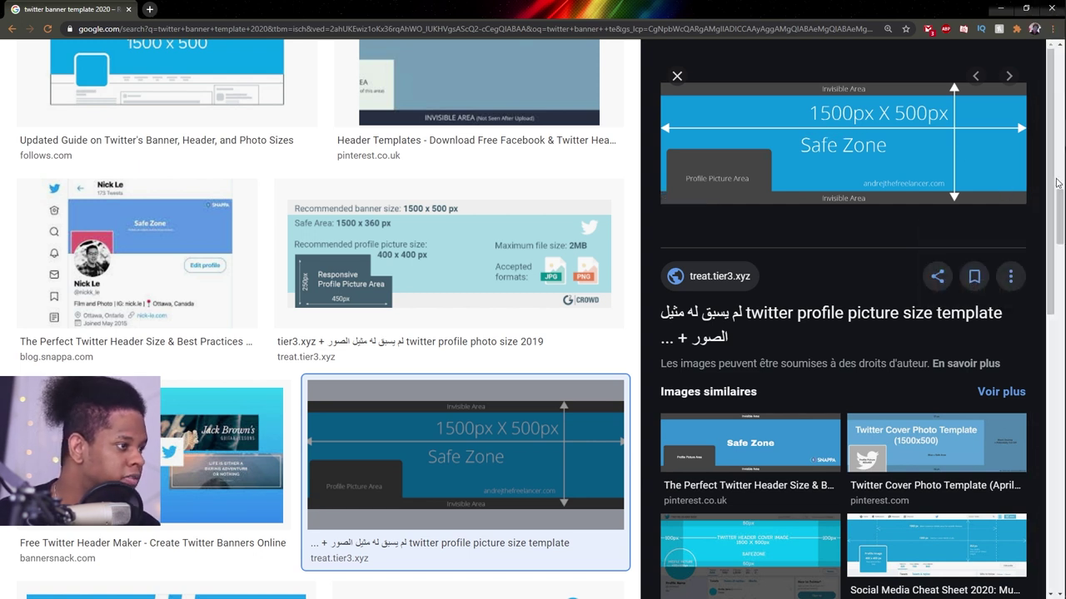
- Copy the whole banner canvas into Untitled-2 as Layer 1 and move it to fill the canvas
left_click(1049, 316)
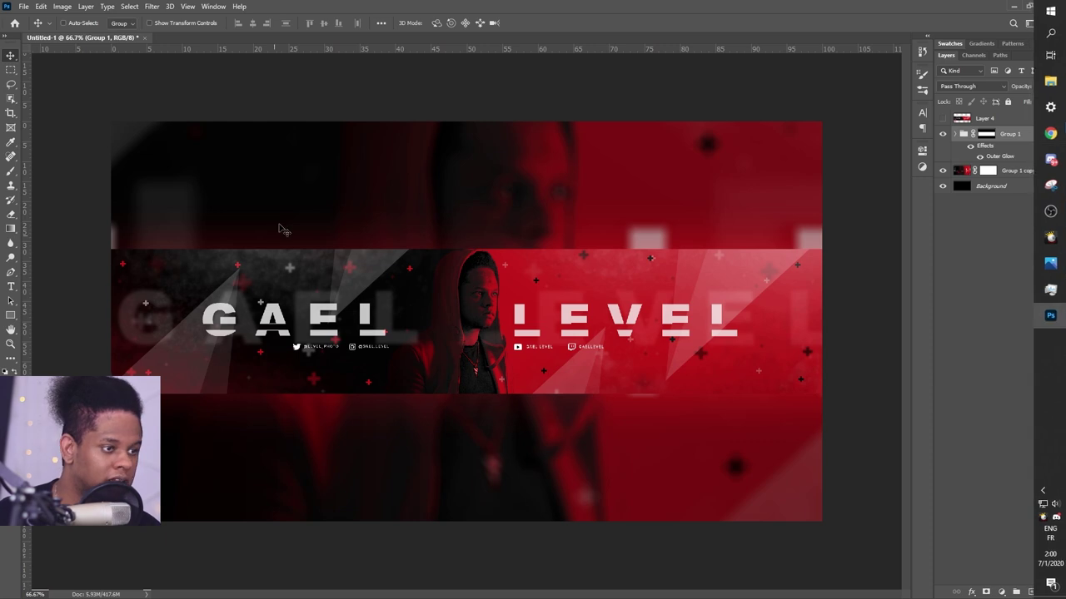
key("ctrl+Tab")
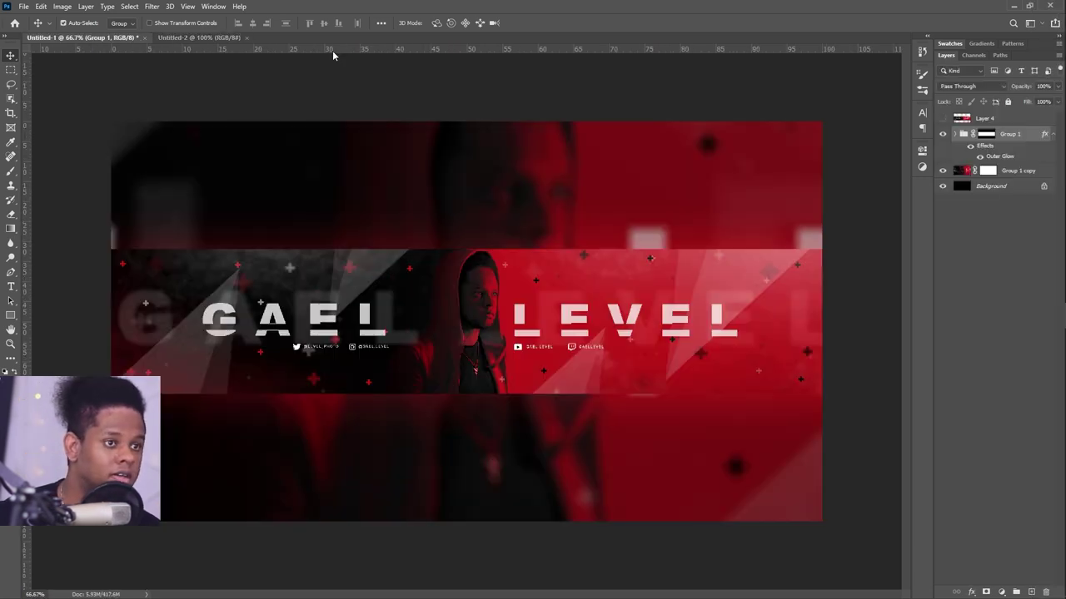
key("ctrl+a")
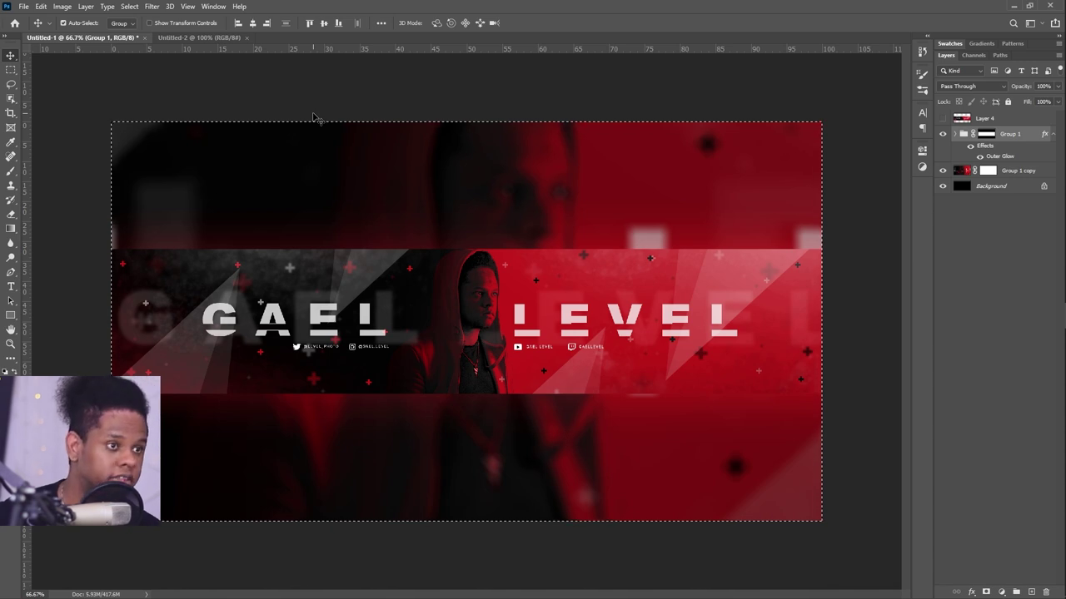
key("ctrl+Tab")
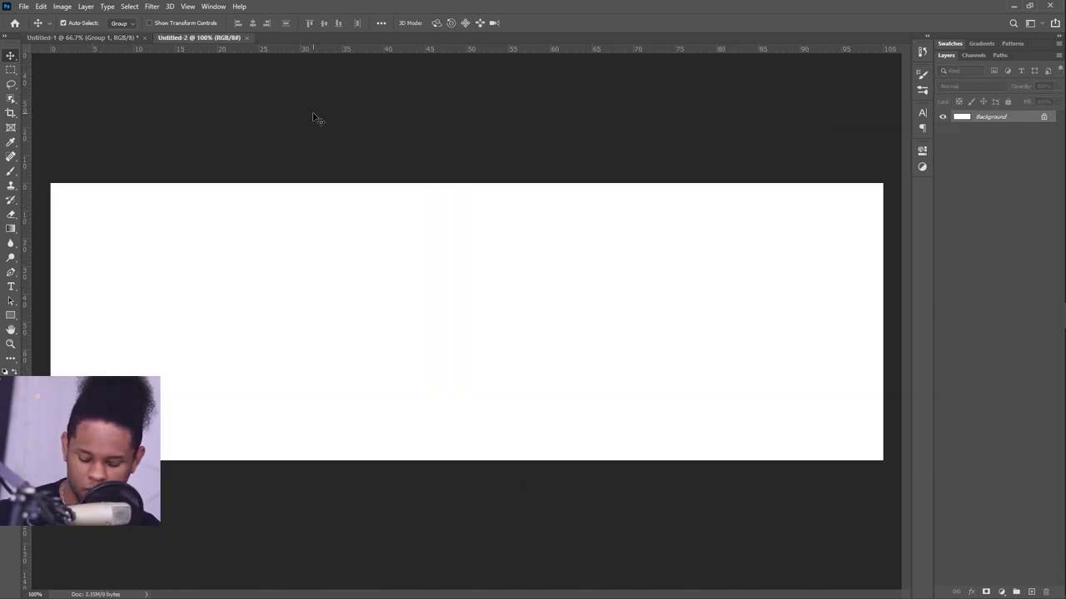
key("ctrl+v")
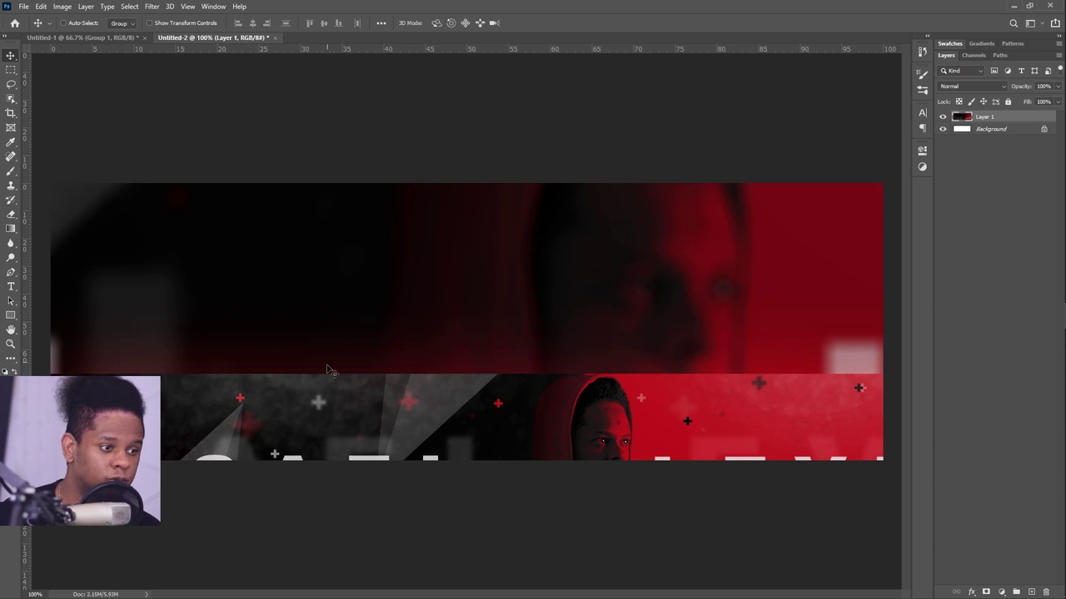
left_click_drag(345, 420, 226, 263)
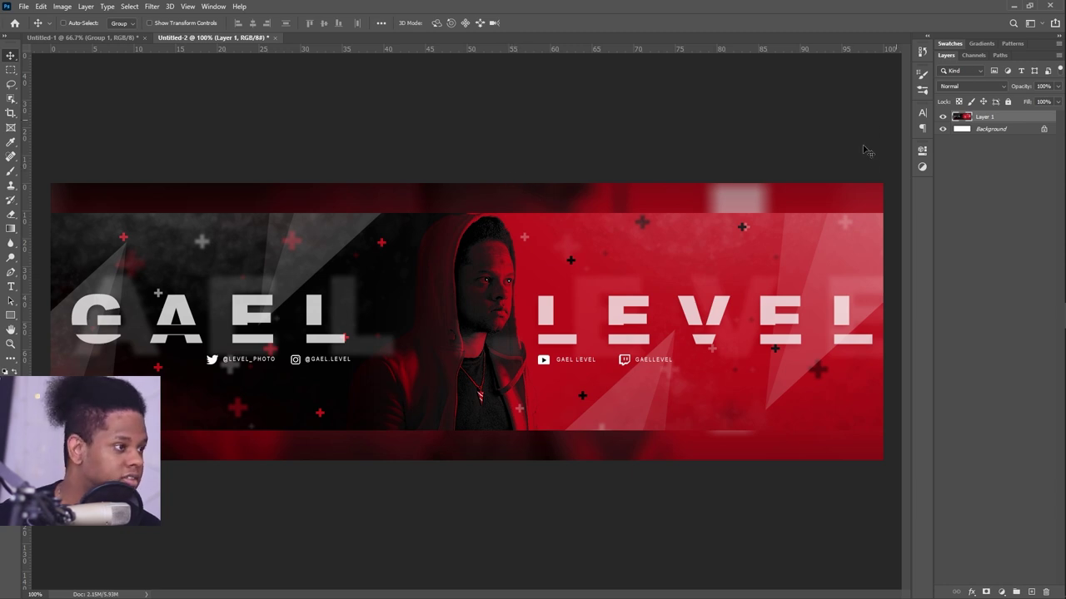
- Copy the Twitter safe-zone template image from Chrome into Untitled-2 as Layer 2
mouse_move(1048, 133)
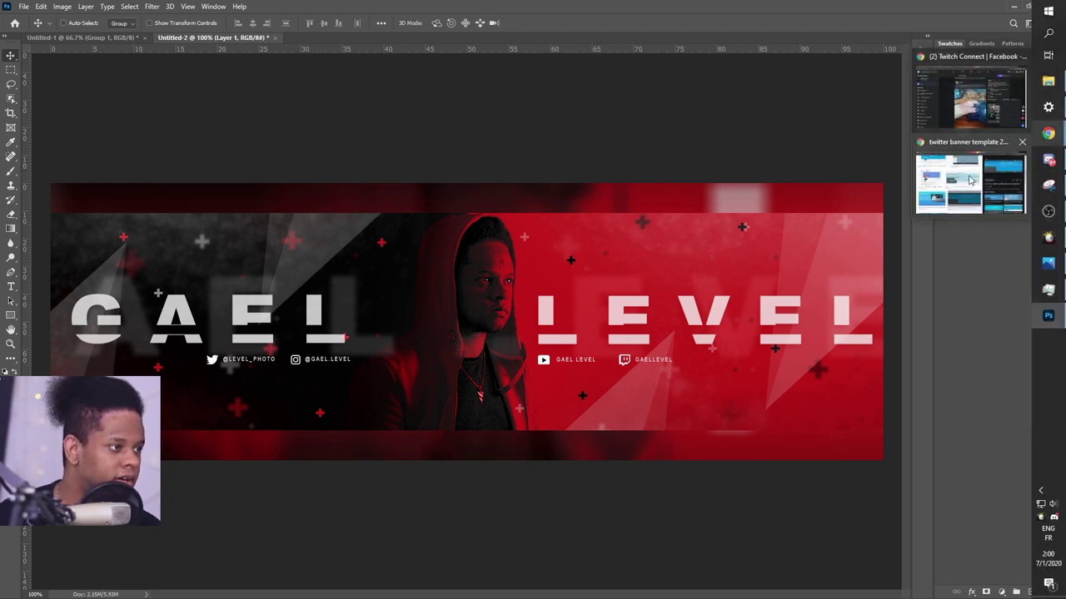
left_click(970, 179)
right_click(823, 130)
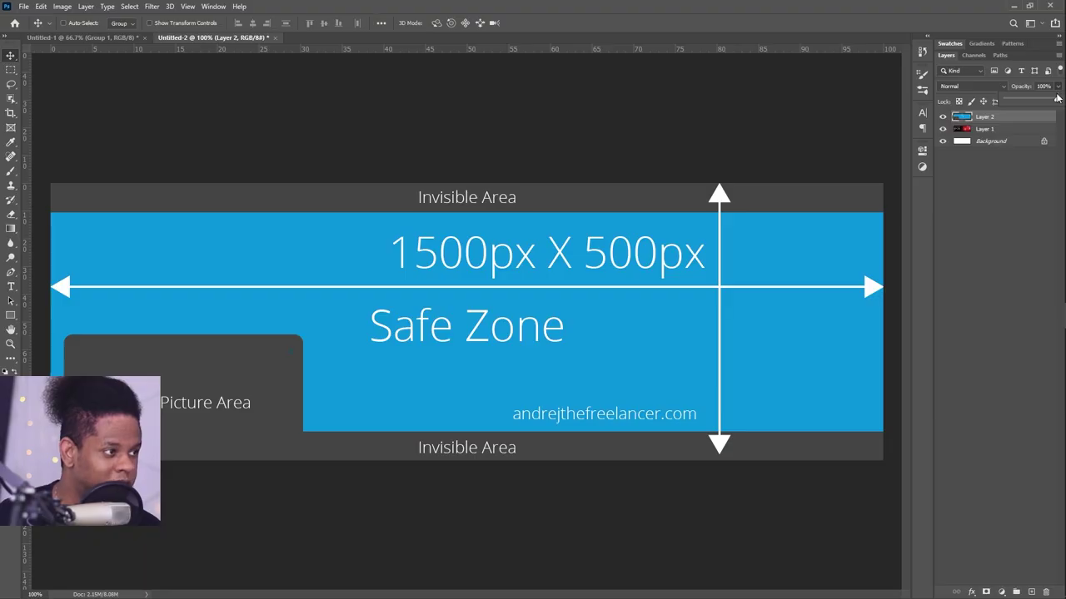
- Vary the template layer's opacity to compare the safe zone with the banner, then hide it
left_click_drag(1057, 97, 1040, 101)
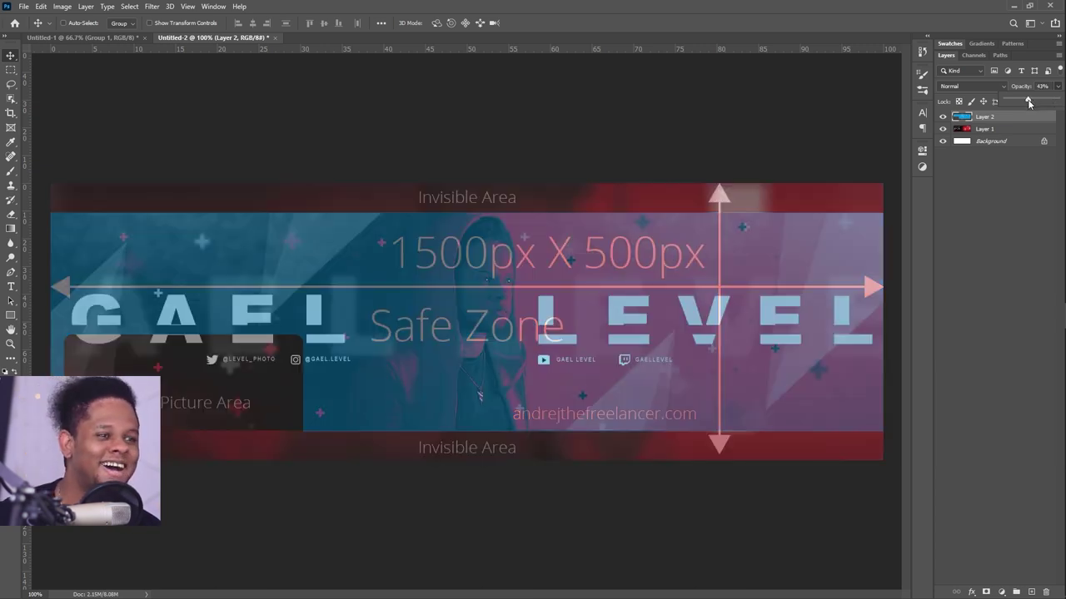
left_click_drag(1025, 103, 1021, 104)
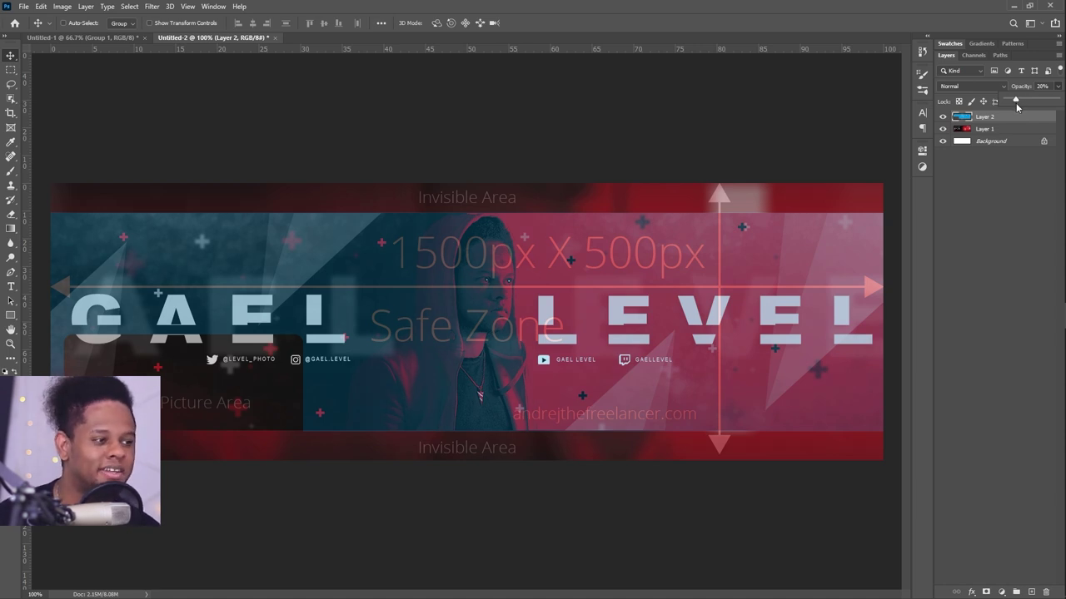
left_click_drag(1016, 103, 1012, 103)
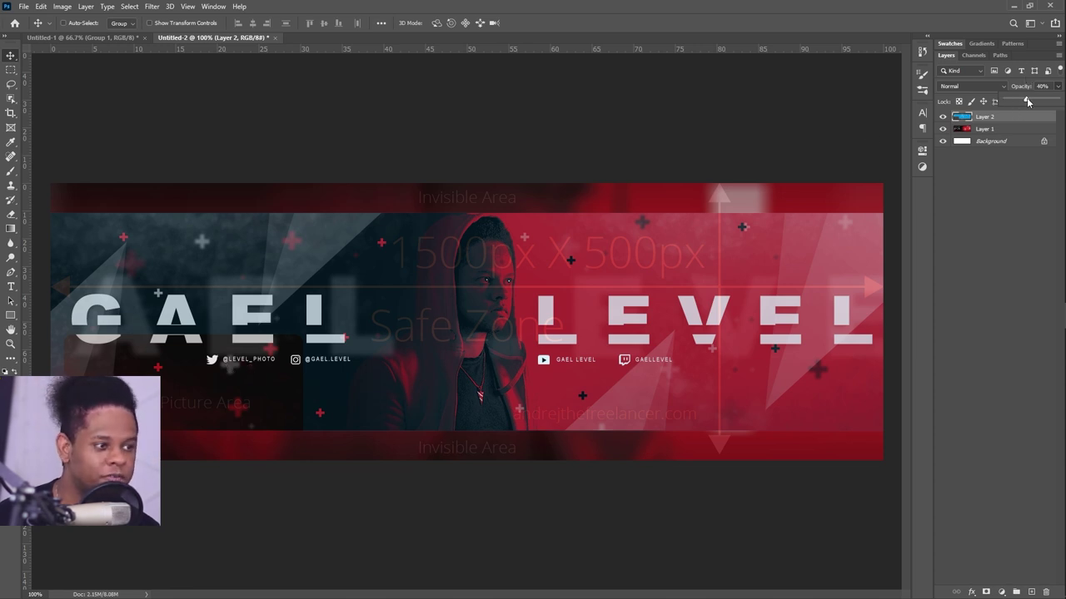
left_click_drag(1027, 101, 1041, 101)
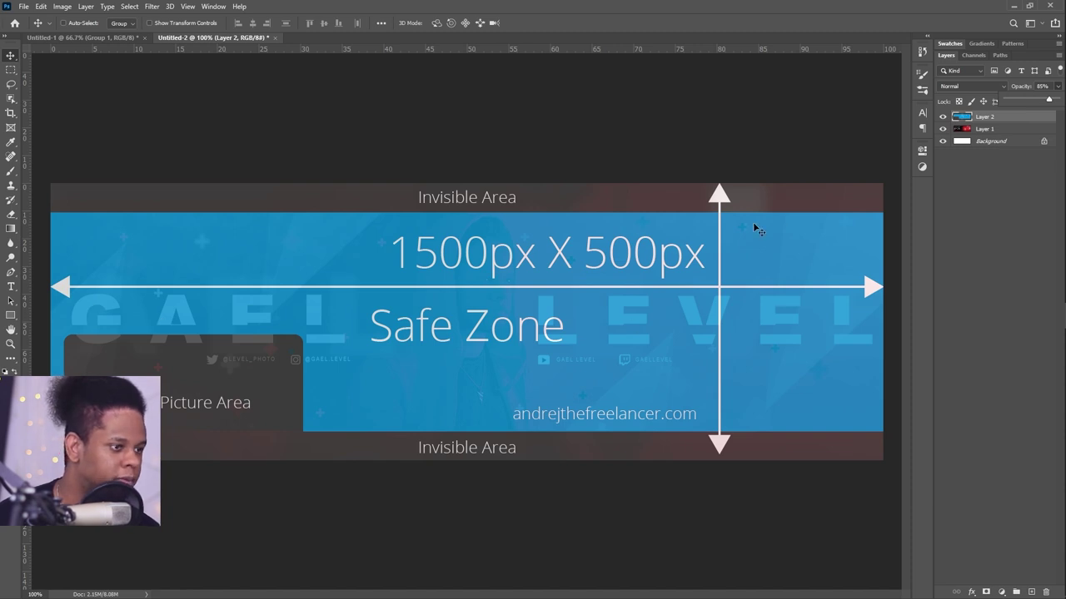
left_click_drag(1049, 99, 997, 102)
left_click(990, 269)
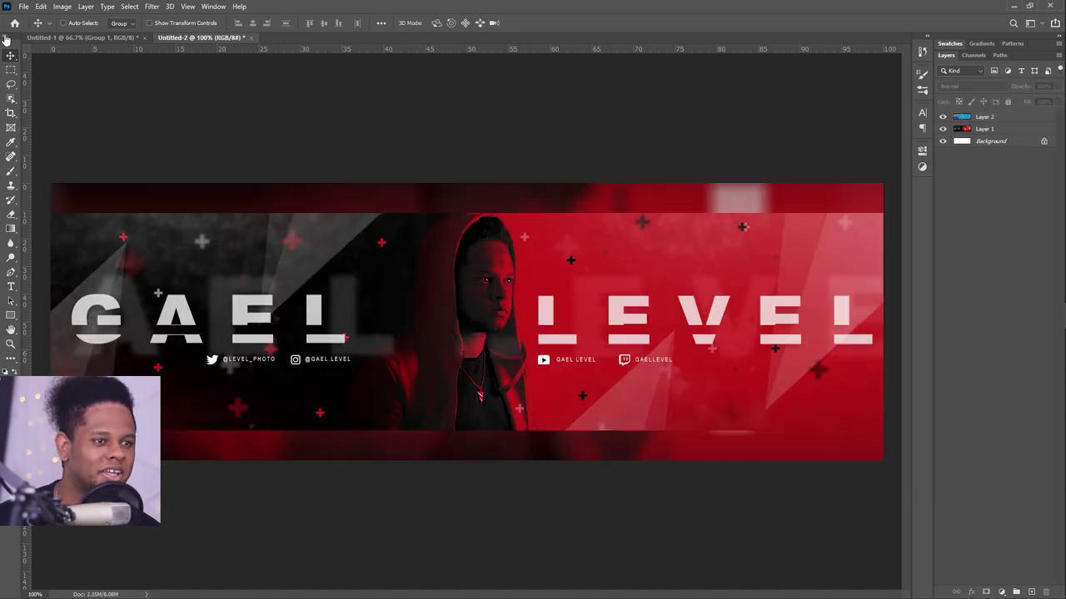
- In Untitled-1, inspect the PICTURE group's layers and hide Layer 1 copy 2
left_click(50, 38)
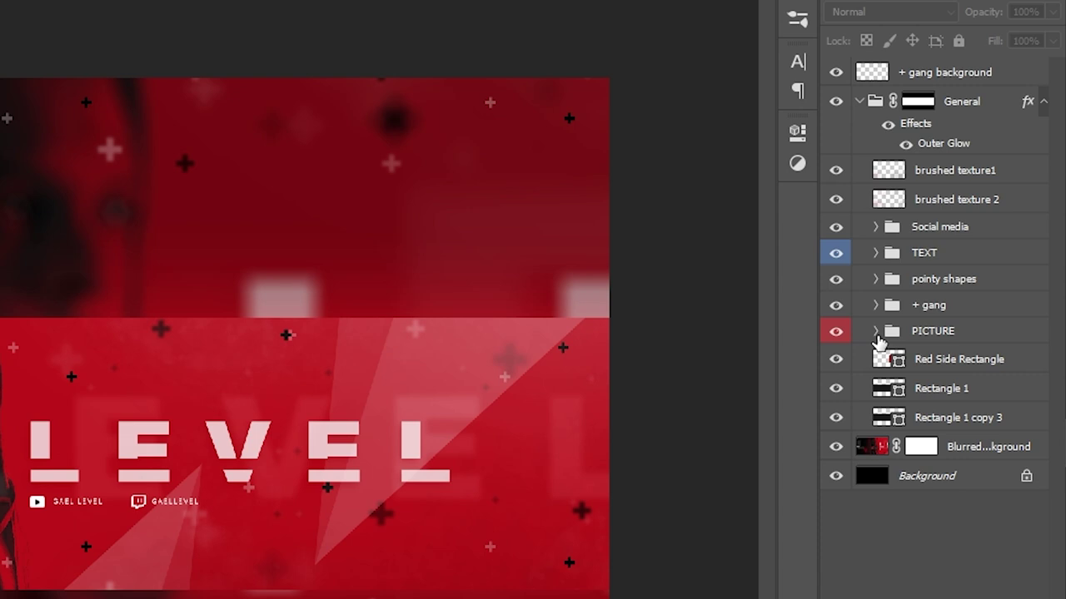
left_click(876, 332)
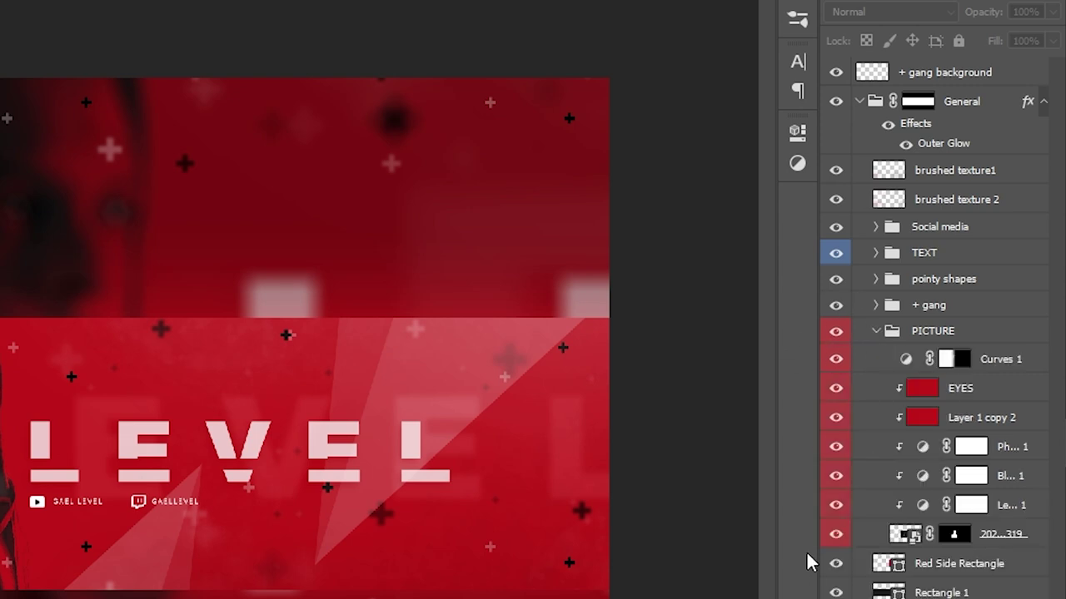
left_click(932, 561)
left_click(996, 533)
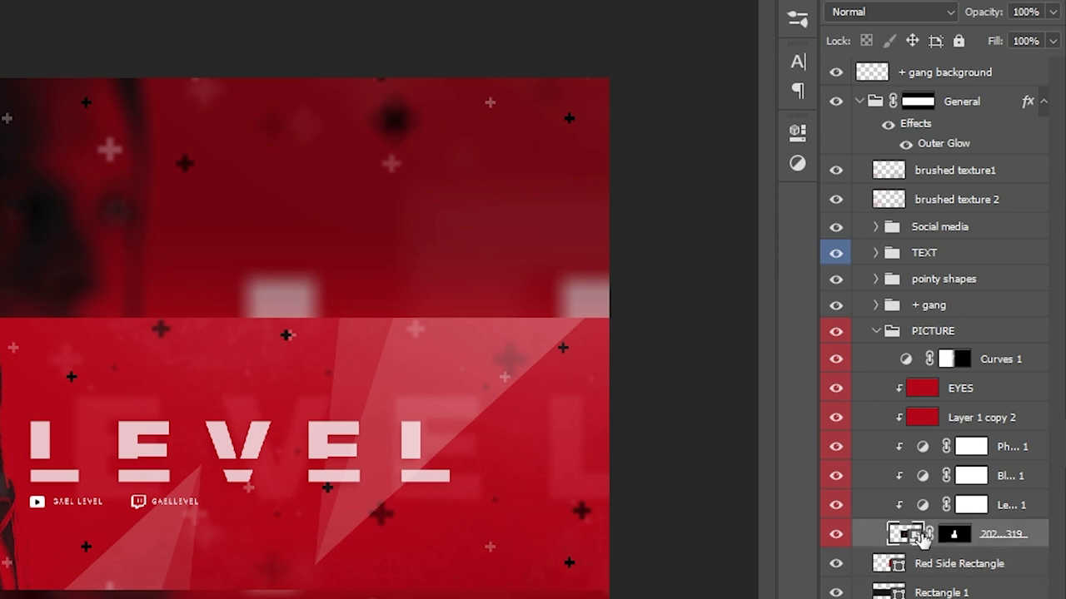
left_click(836, 535)
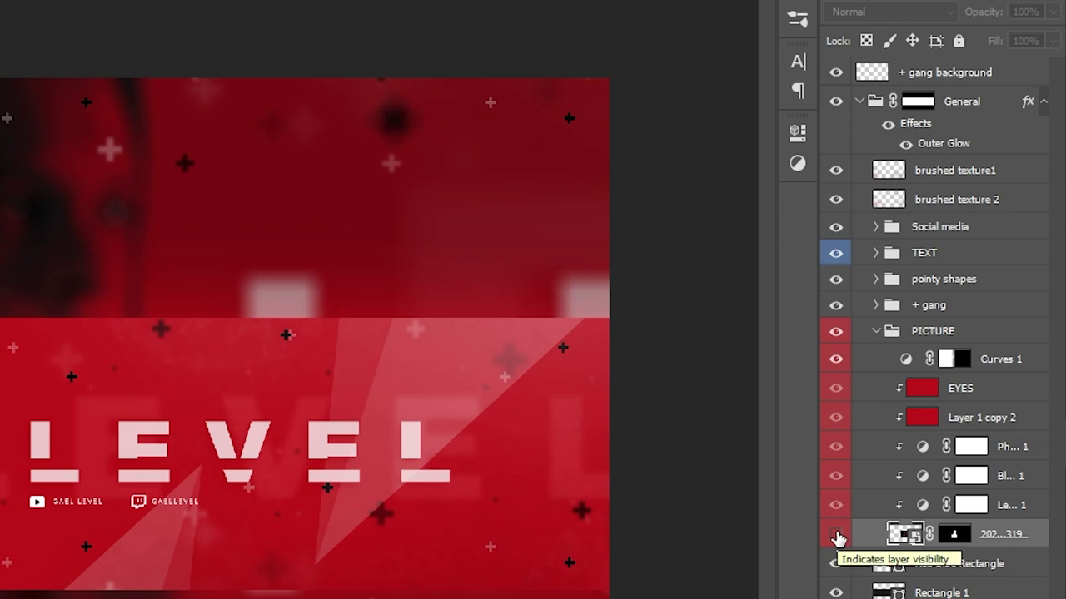
left_click(837, 536)
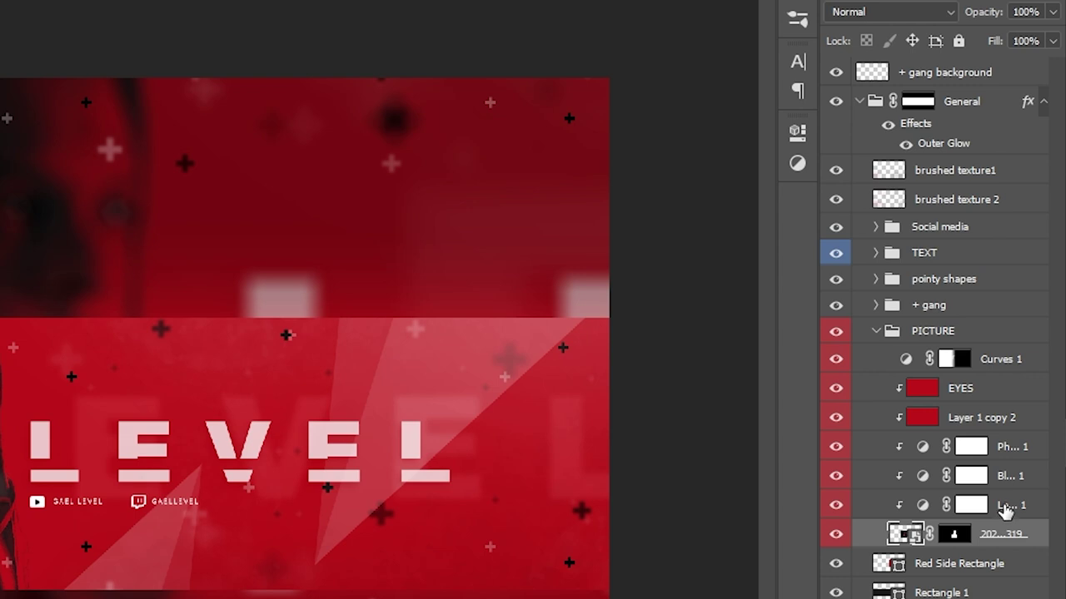
left_click(992, 358)
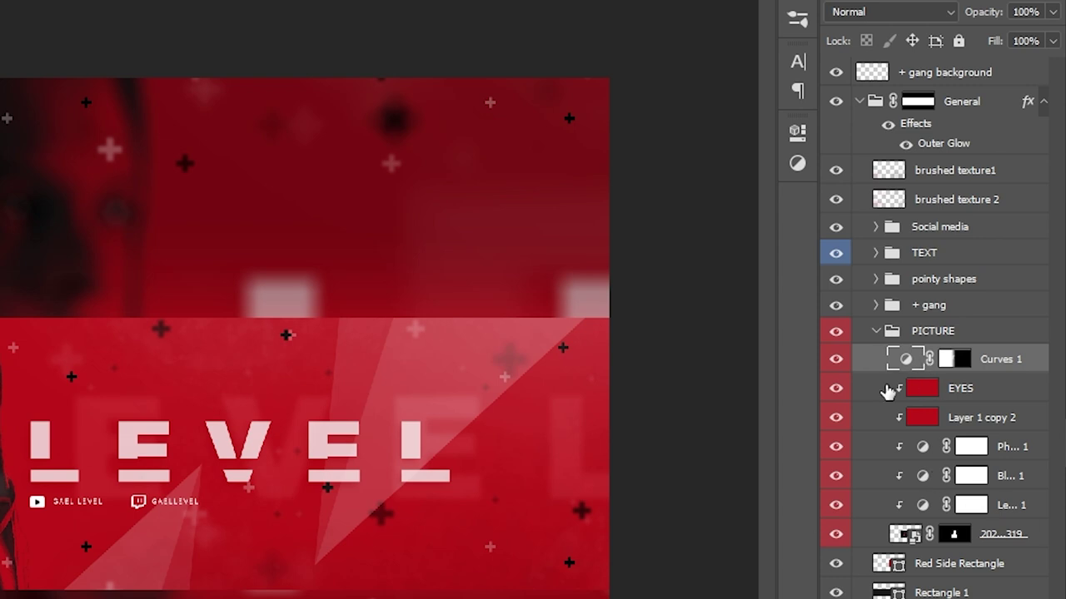
left_click(836, 418)
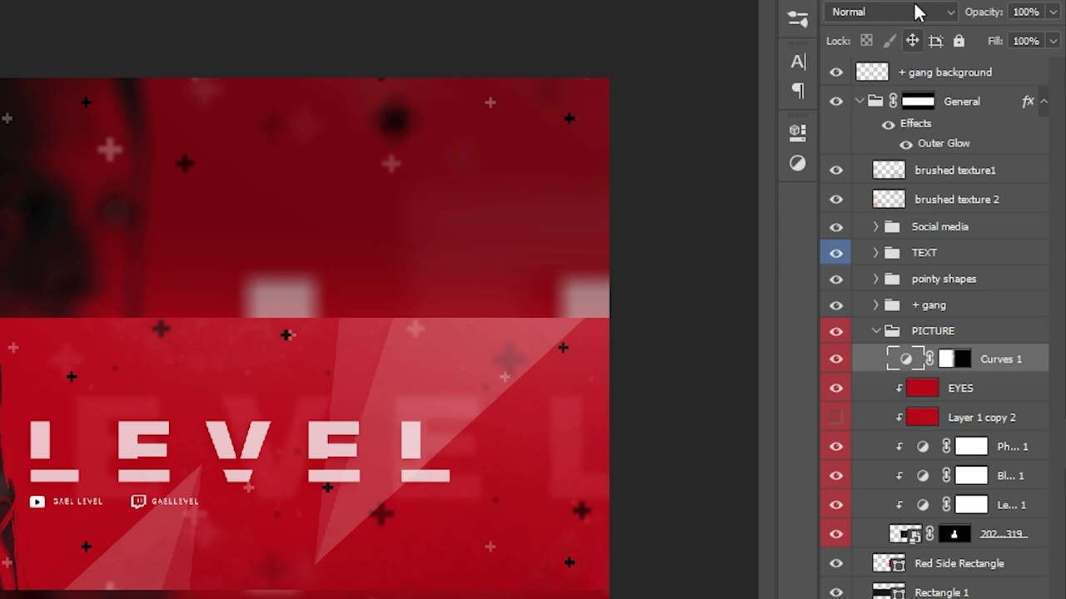
- Collapse and re-expand the General and TEXT groups, then select the Social media group
left_click(862, 104)
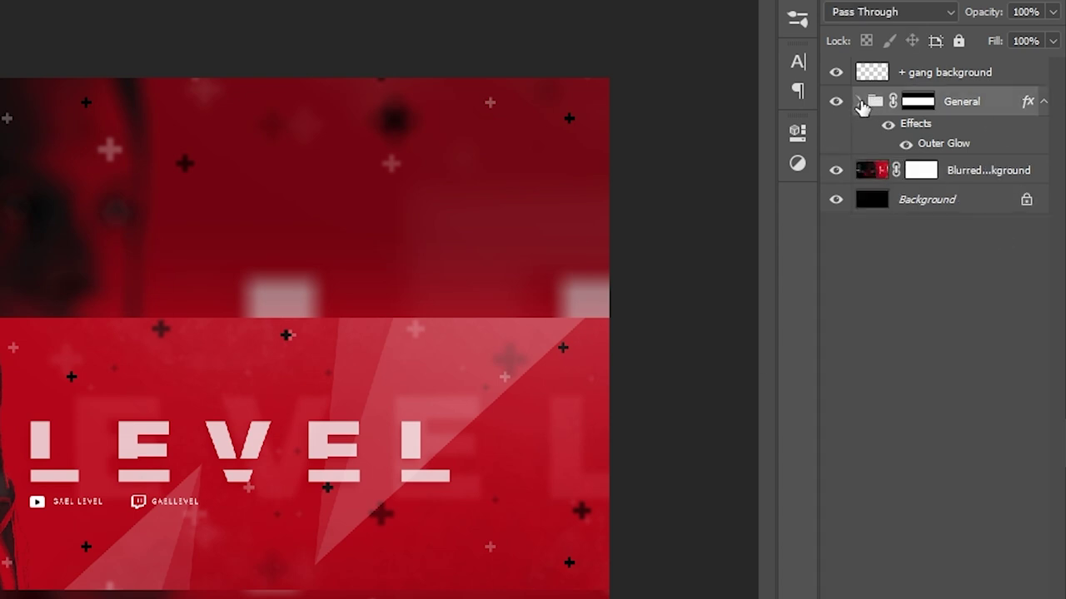
left_click(861, 102)
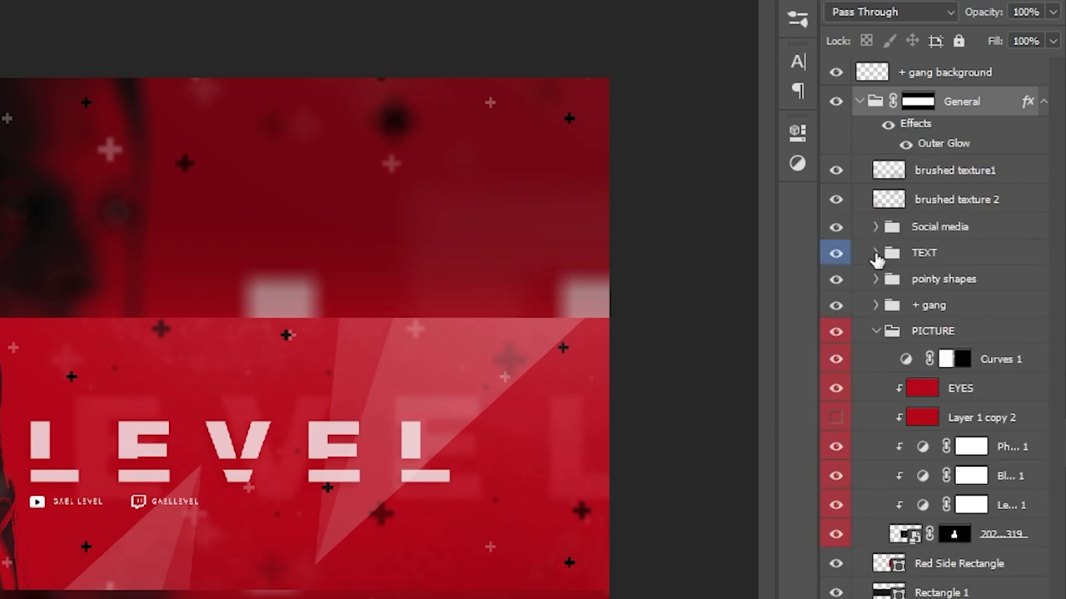
left_click(875, 254)
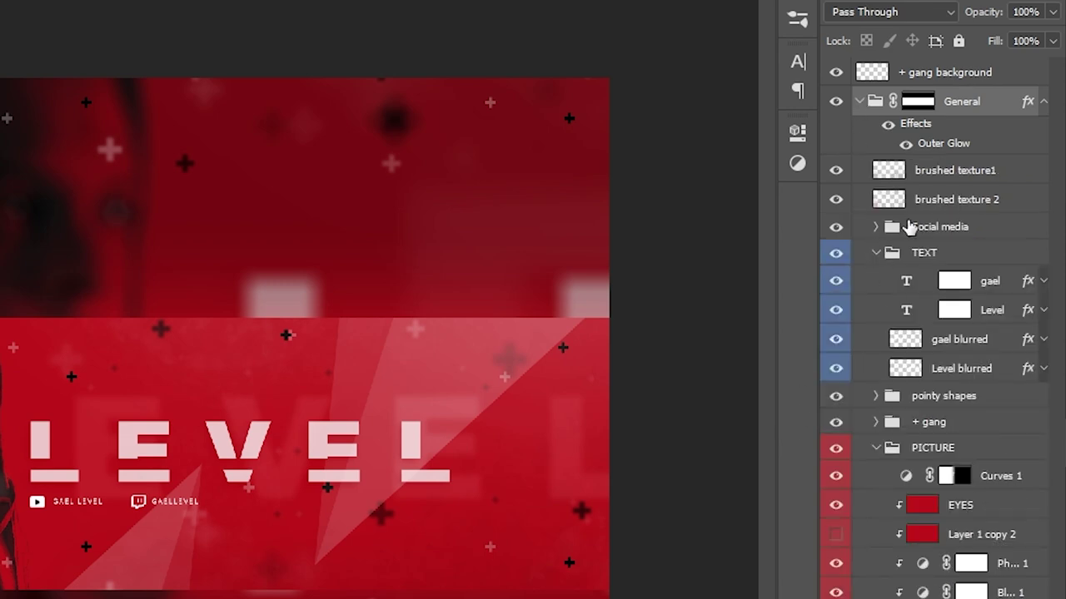
left_click(875, 254)
left_click(871, 226)
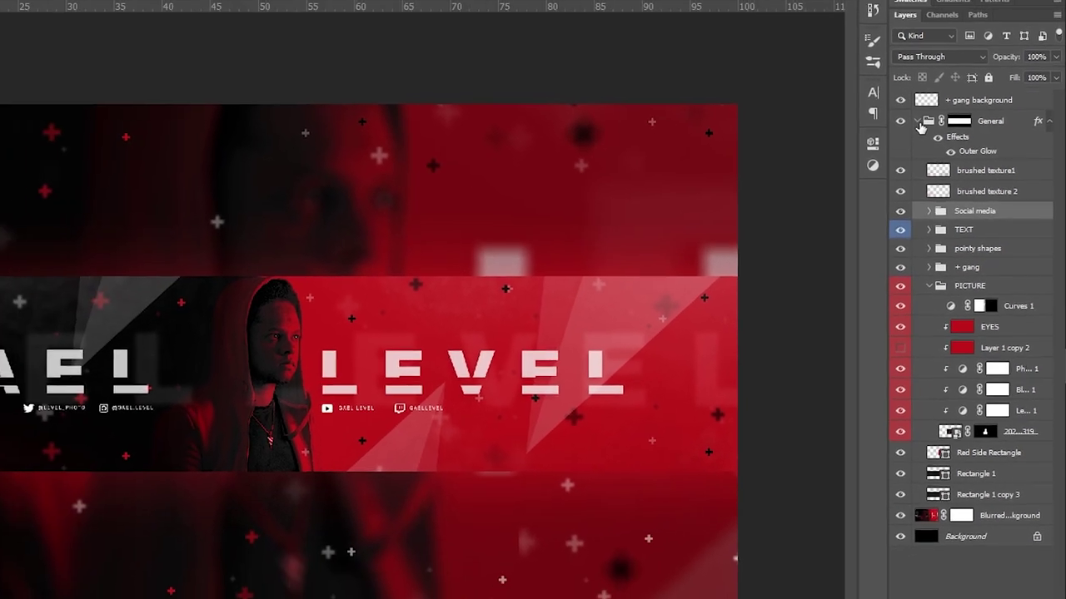
- Add a Hue/Saturation adjustment and sweep its Hue through orange and magenta, ending at +180
left_click(913, 116)
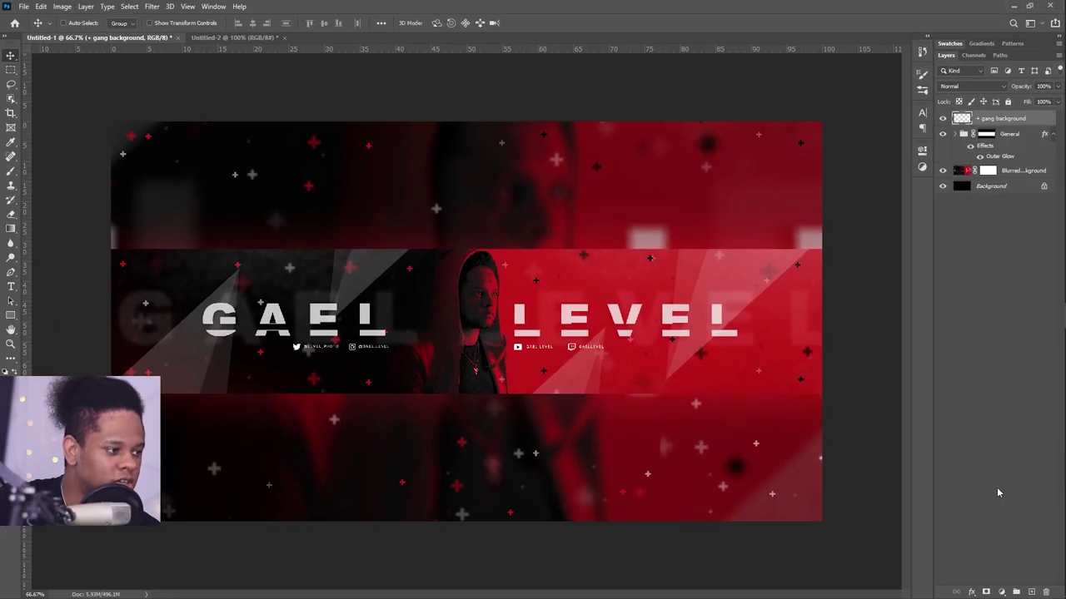
left_click(1002, 598)
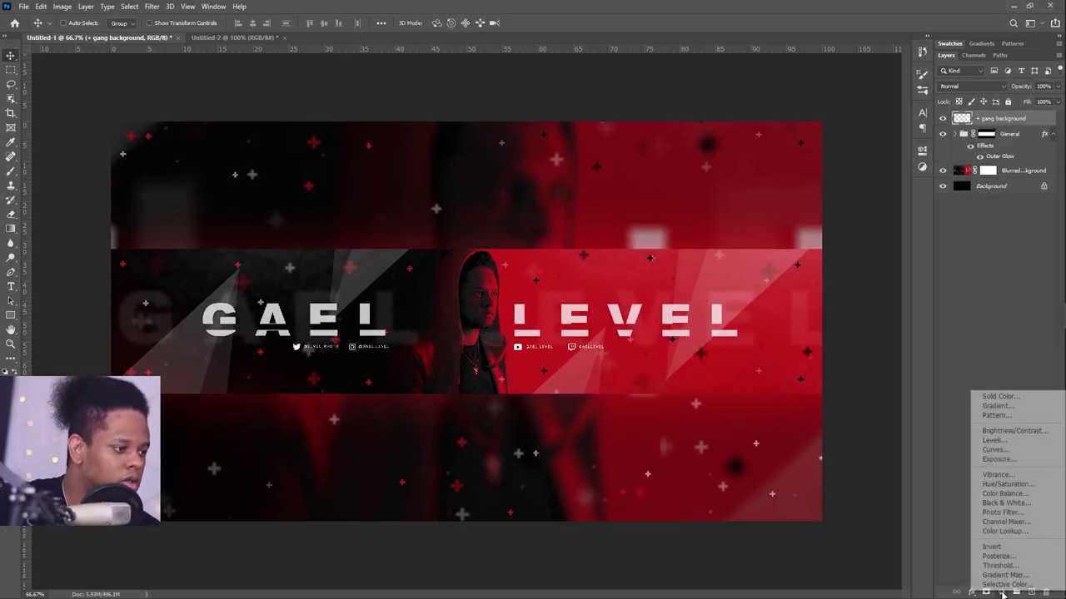
left_click(999, 484)
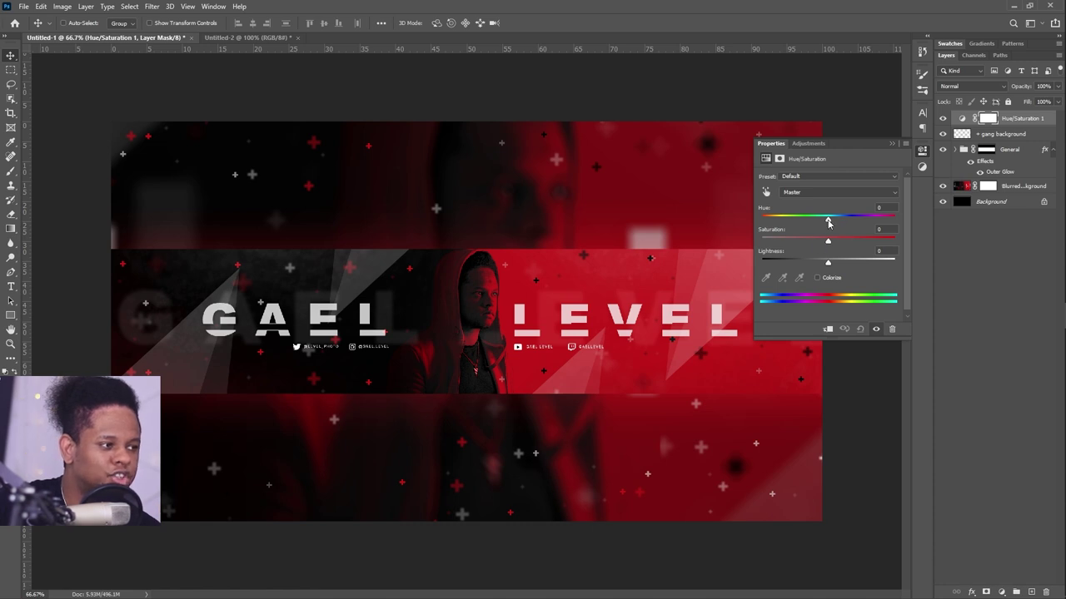
left_click_drag(828, 222, 789, 223)
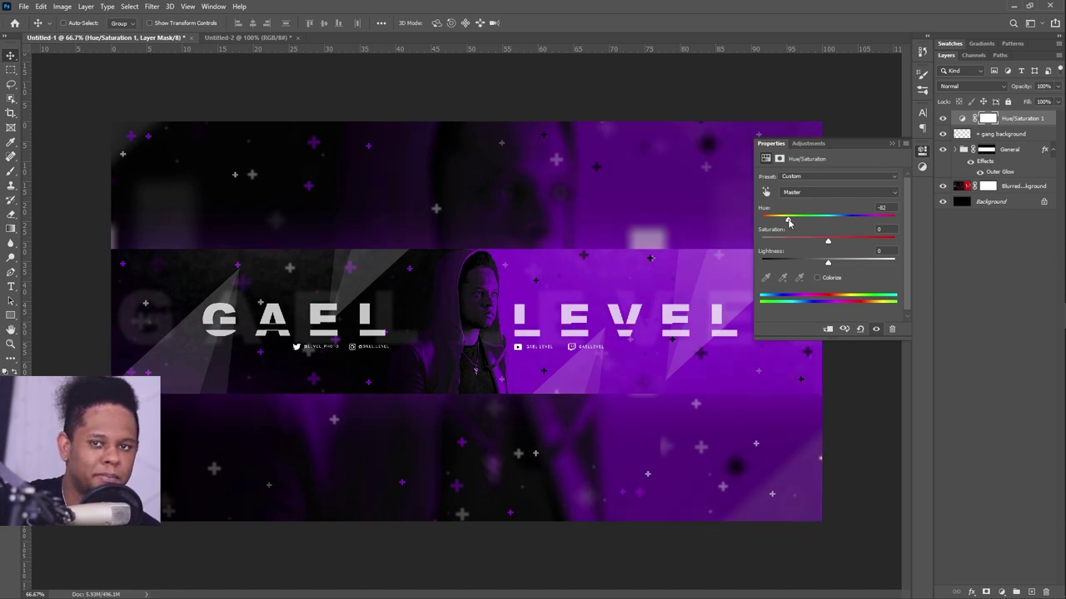
left_click_drag(789, 222, 895, 219)
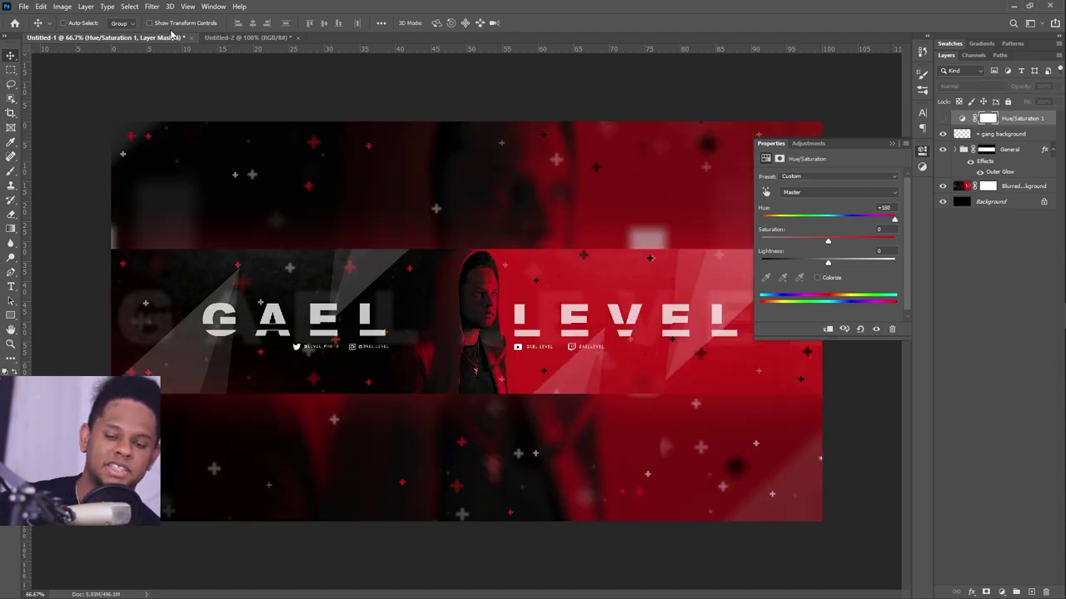